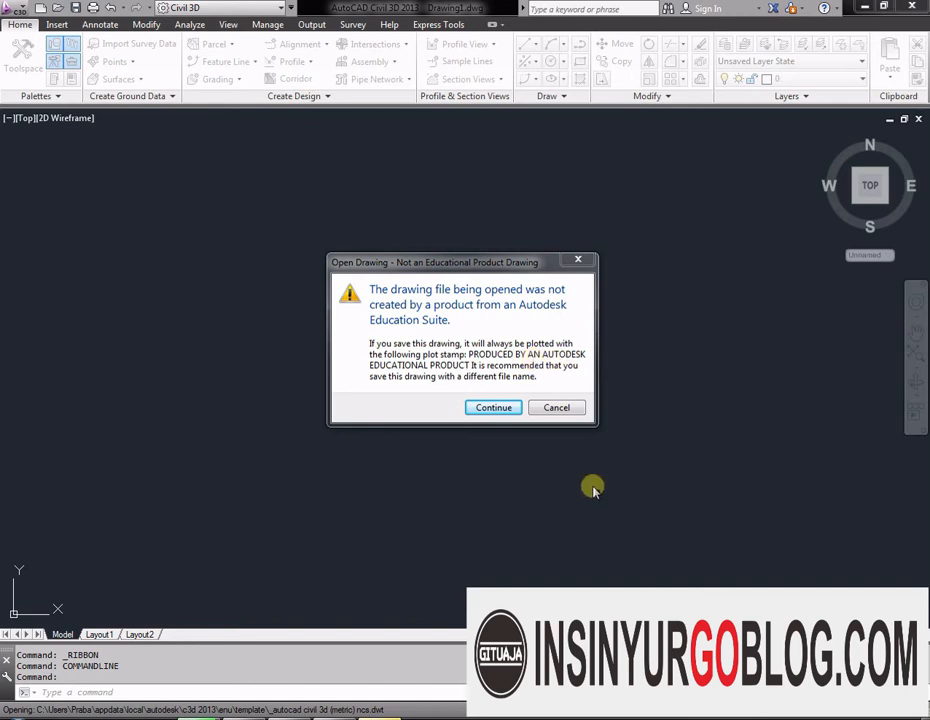
Step: Continue past the educational product notice for the new drawing and show the classic menu bar
left_click(493, 408)
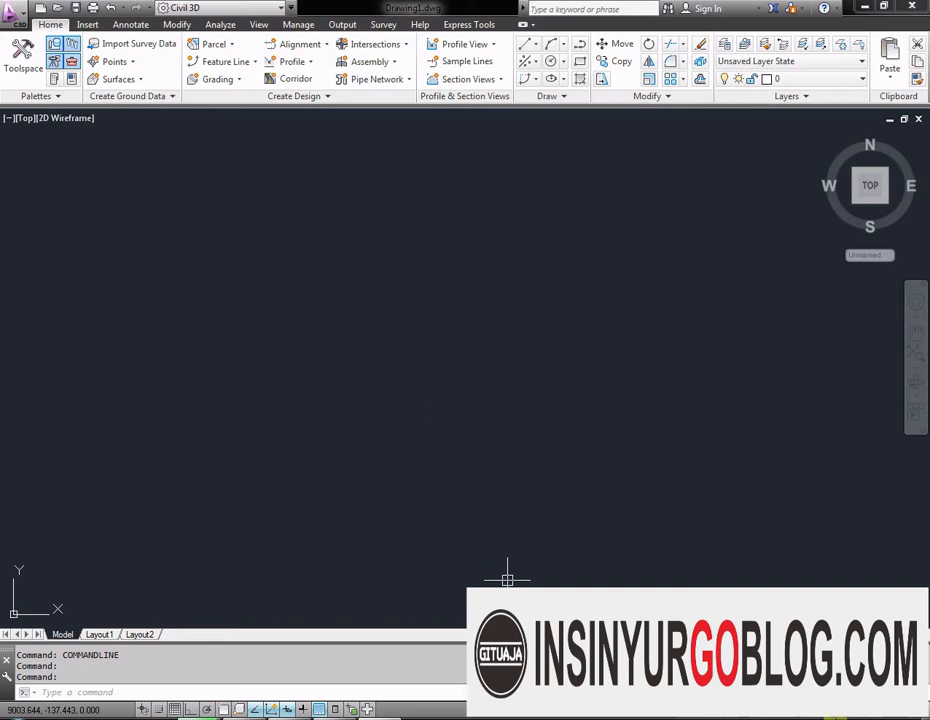
left_click(290, 9)
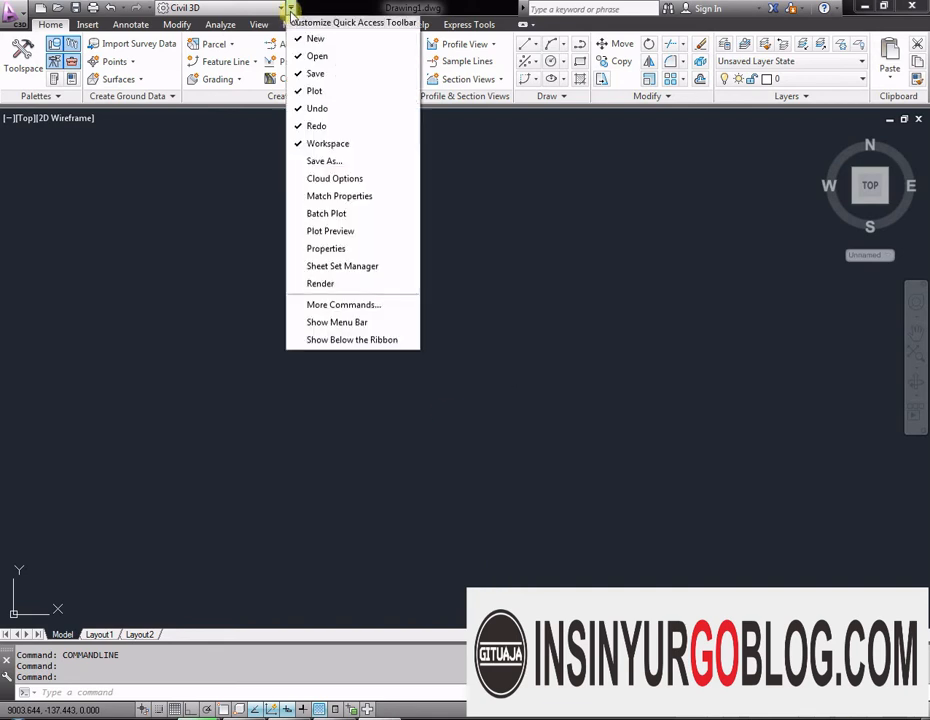
left_click(333, 322)
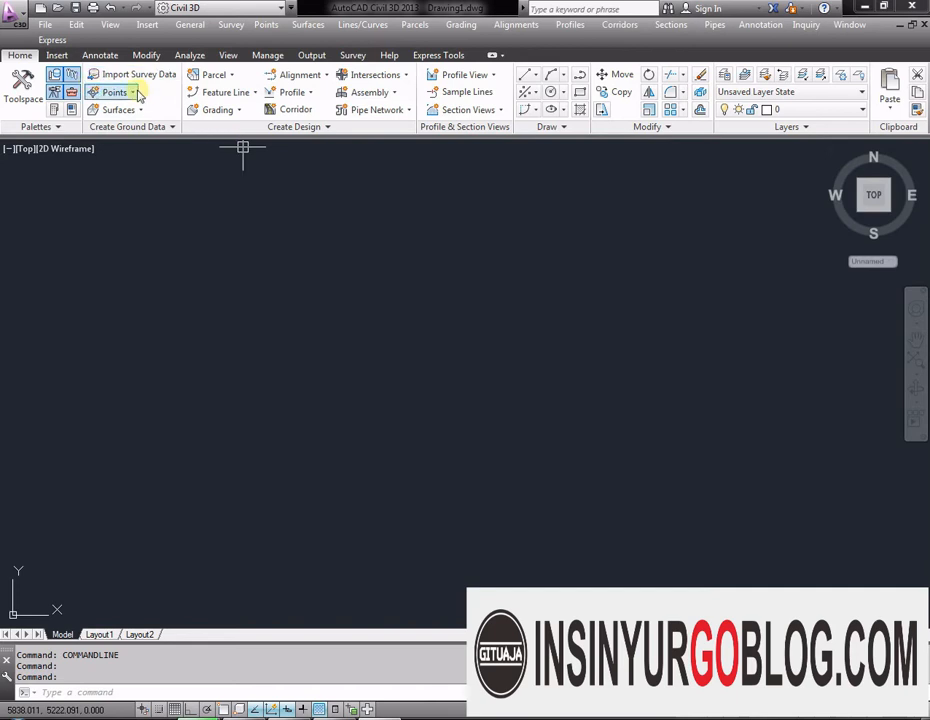
Step: Display the Toolspace palette beside the drawing area
left_click(40, 95)
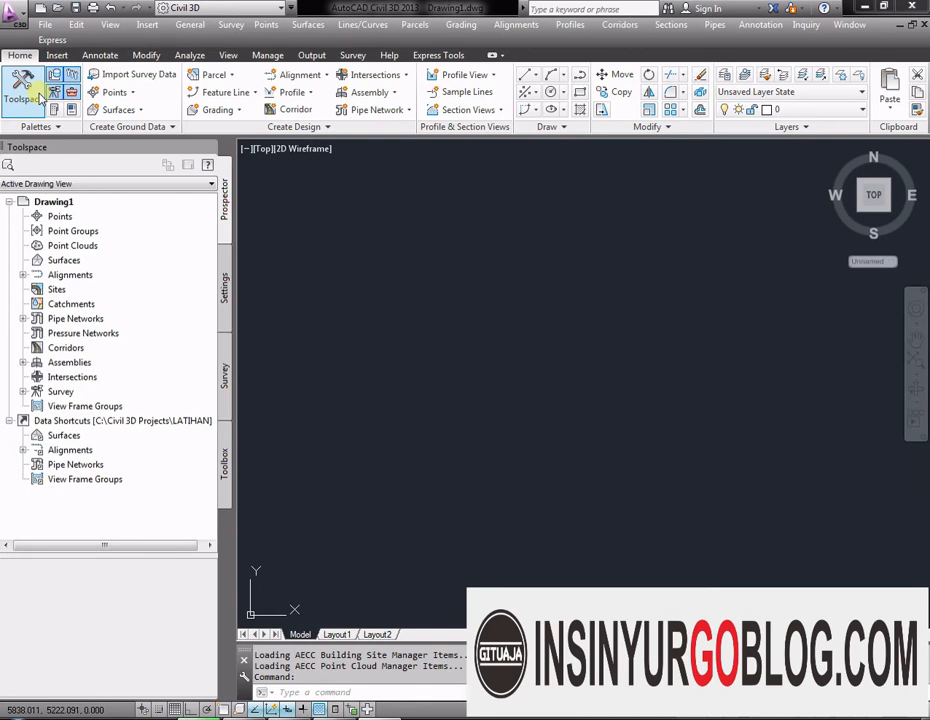
left_click(39, 95)
left_click(22, 88)
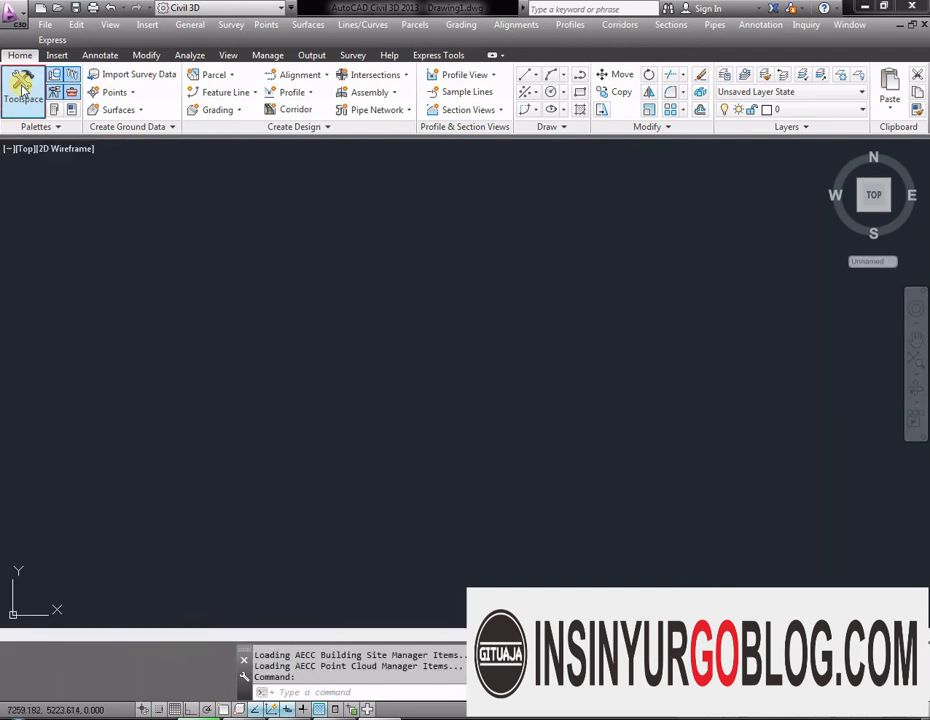
left_click(22, 88)
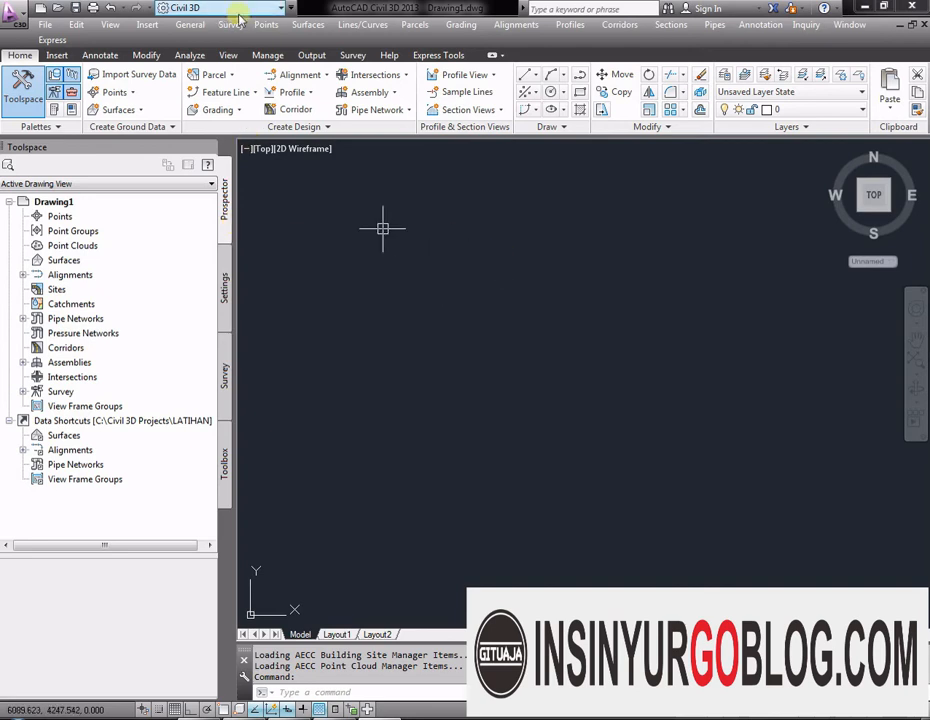
Step: Try opening the Create Points tools through each of the available point creation commands, closing them each time
left_click(265, 25)
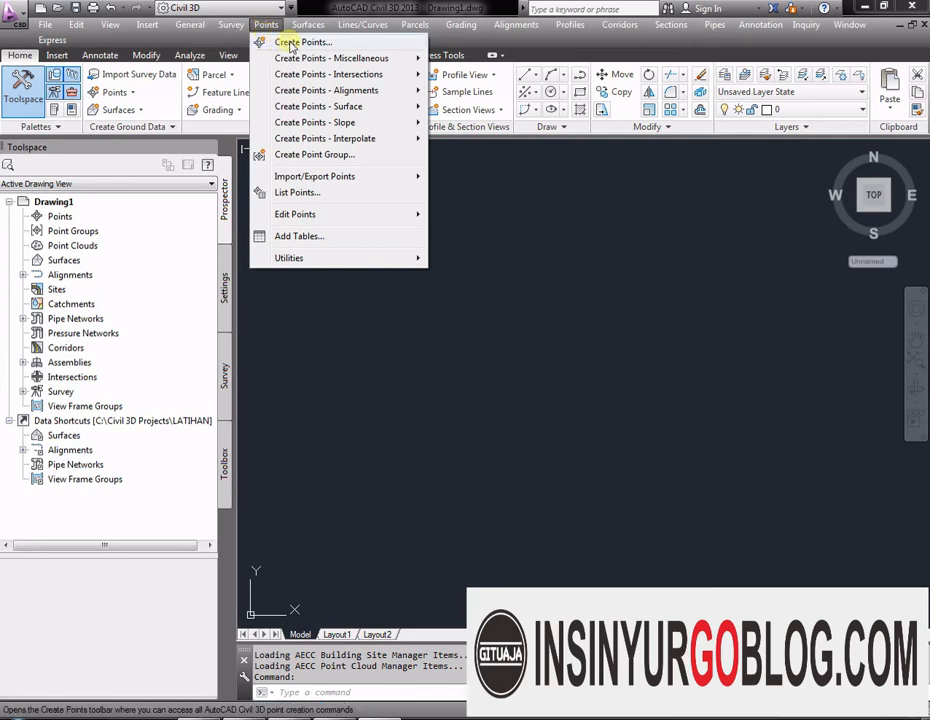
left_click(290, 43)
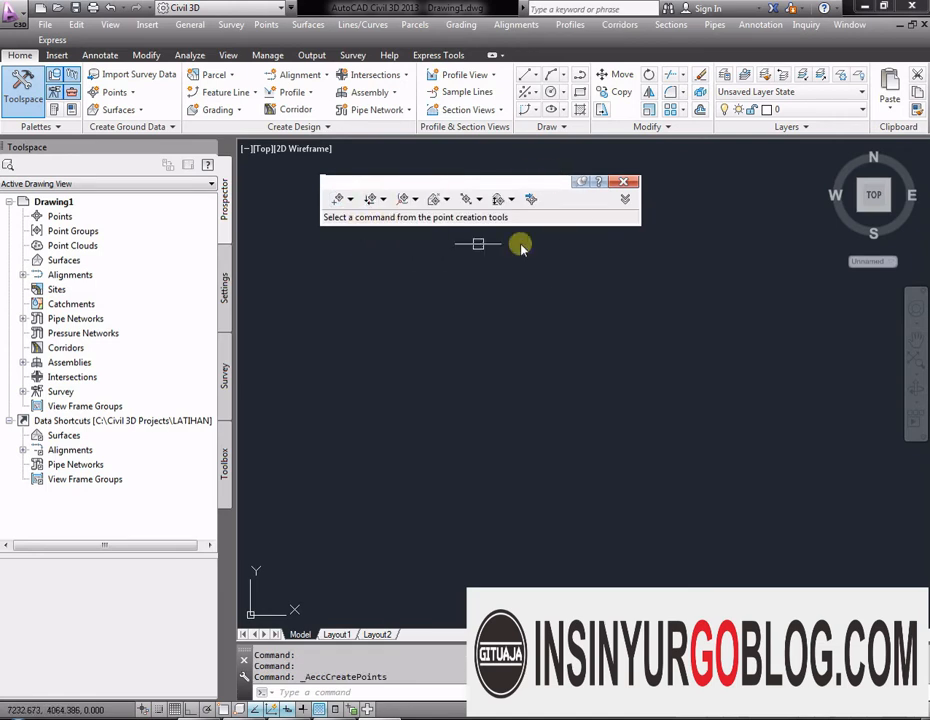
left_click(624, 183)
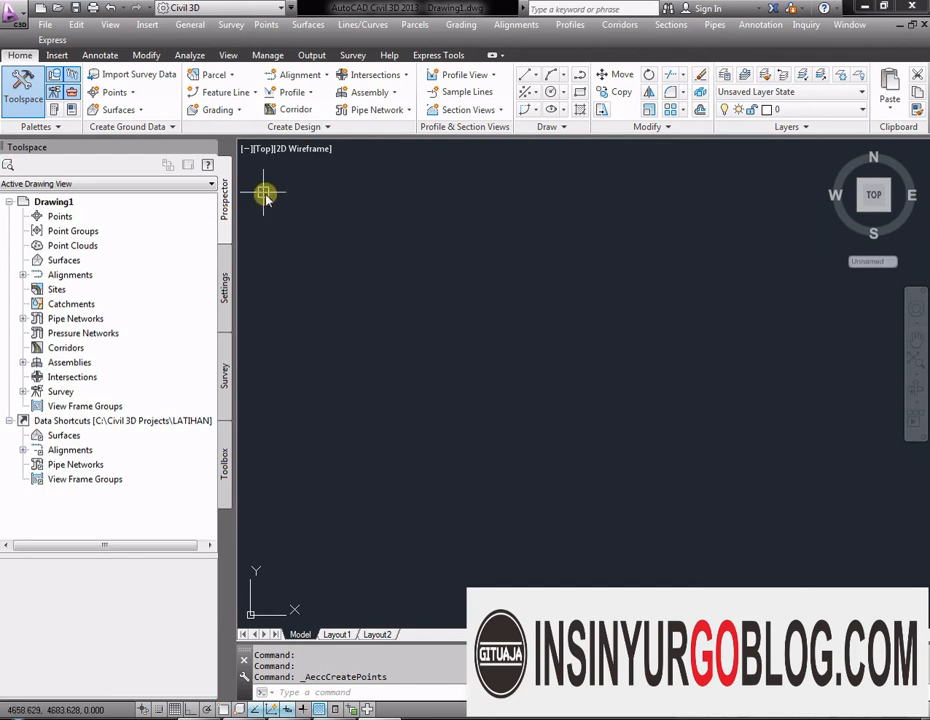
left_click(137, 92)
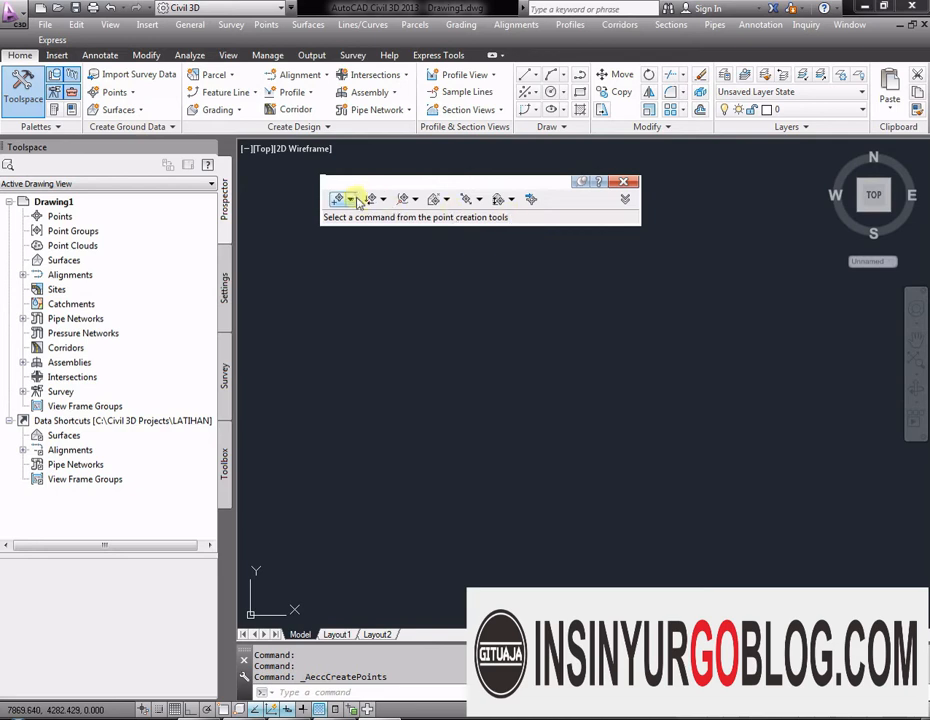
left_click(624, 182)
right_click(62, 216)
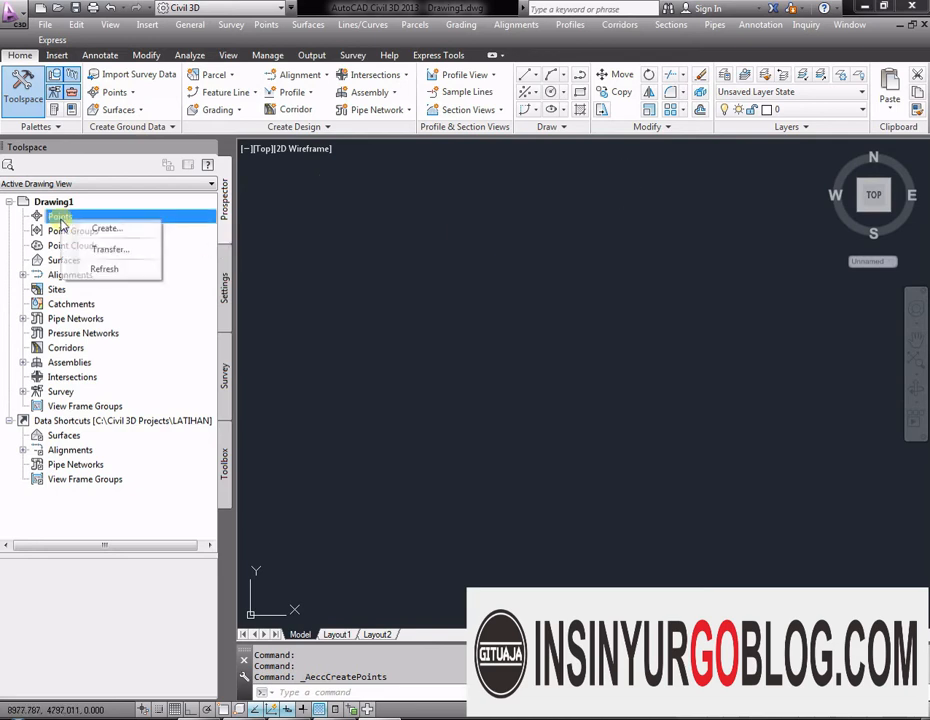
left_click(105, 228)
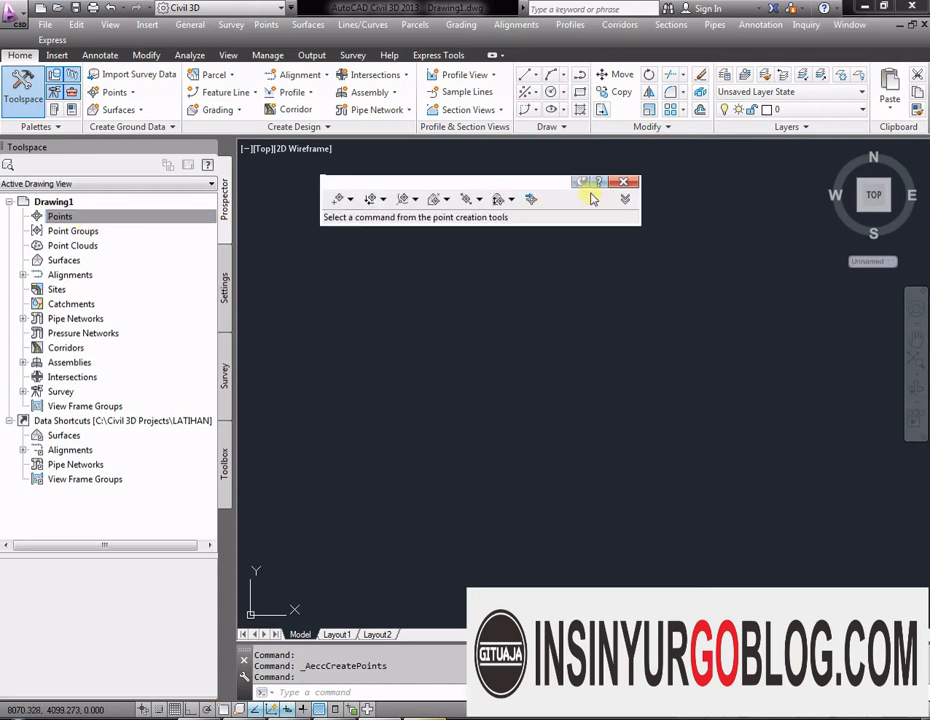
left_click(63, 217)
right_click(66, 216)
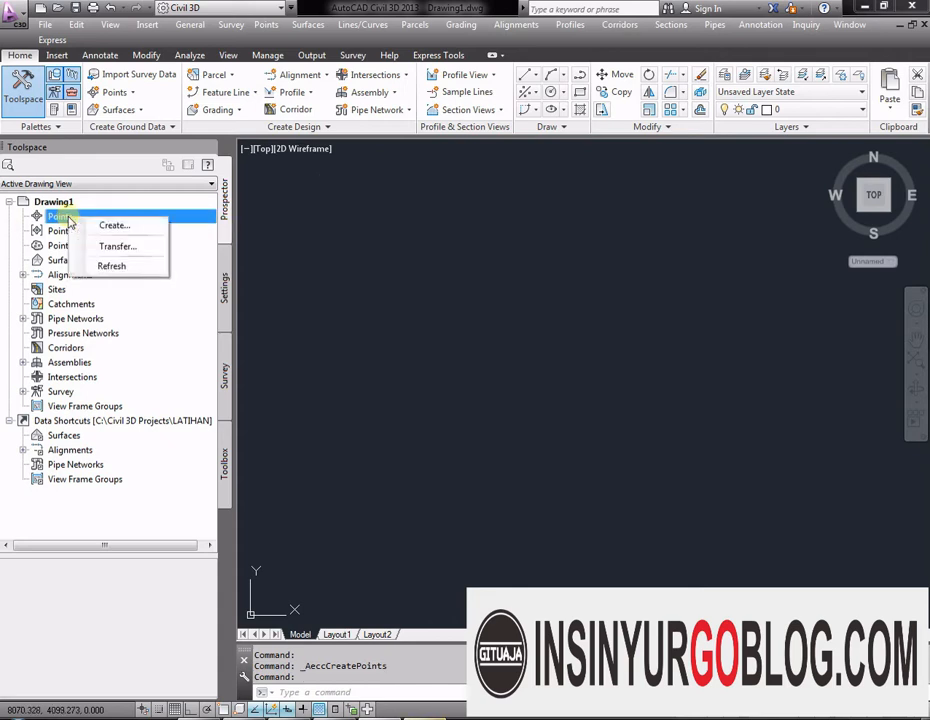
left_click(97, 227)
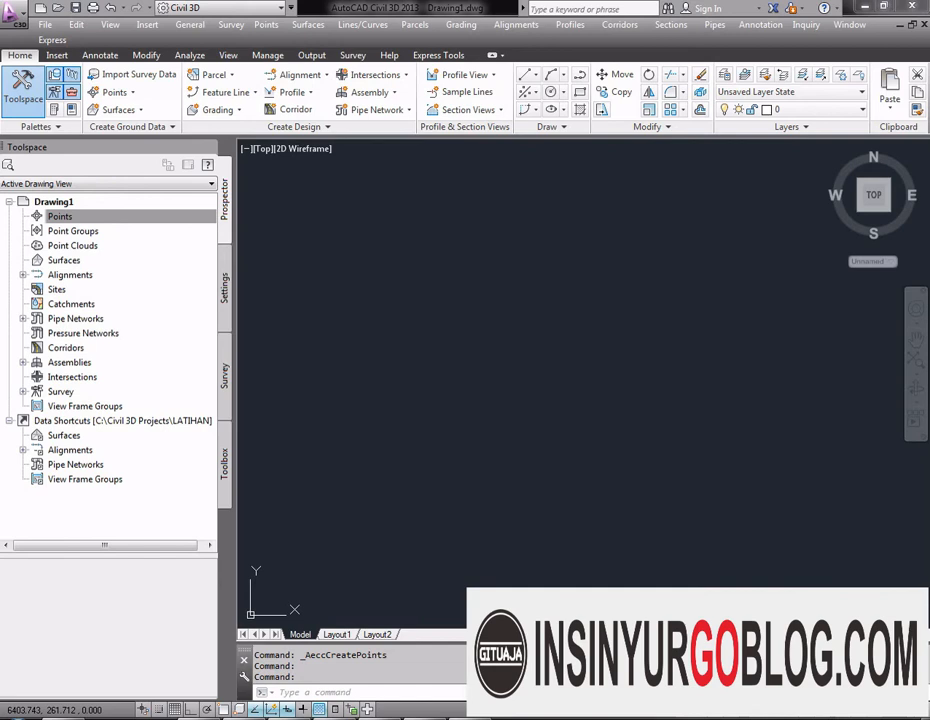
Step: Switch to the AutoCAD Civil 3D Help window and read The Point Object topic, including its point group illustration
key("alt+Tab")
mouse_move(646, 137)
left_mouse_down()
mouse_move(841, 149)
mouse_move(733, 133)
mouse_move(749, 140)
left_mouse_up()
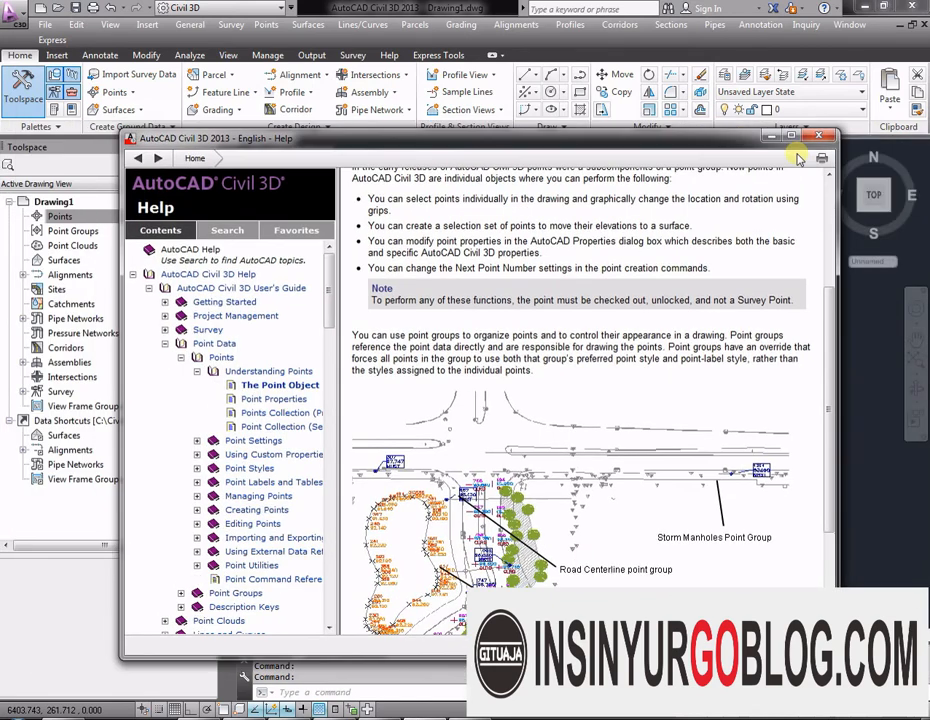
left_click(791, 136)
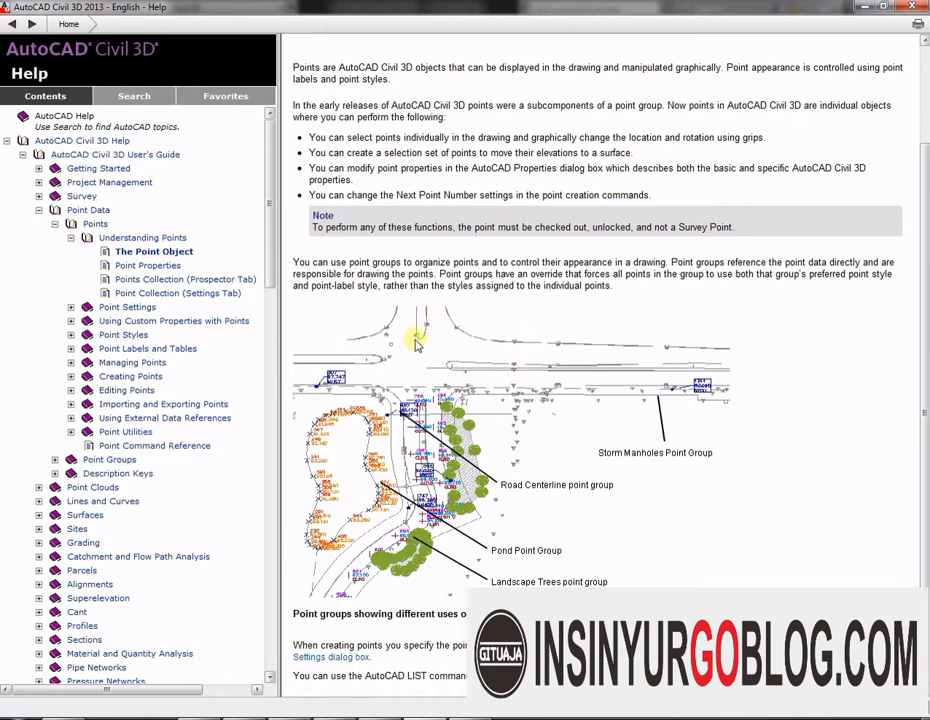
scroll(430, 380, "up", 2)
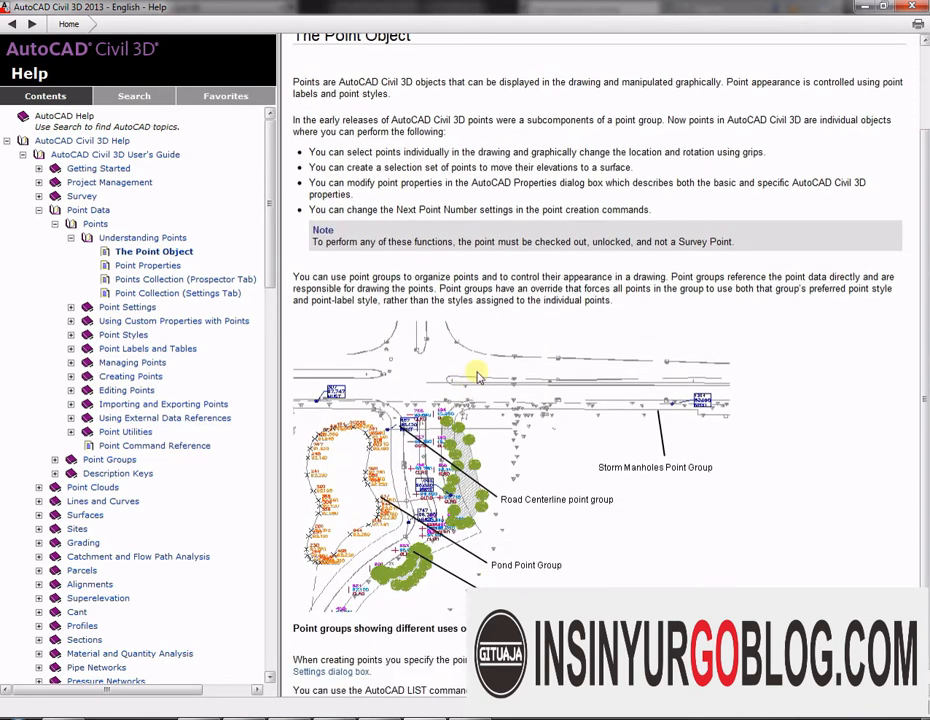
scroll(478, 373, "down", 2)
scroll(478, 373, "up", 2)
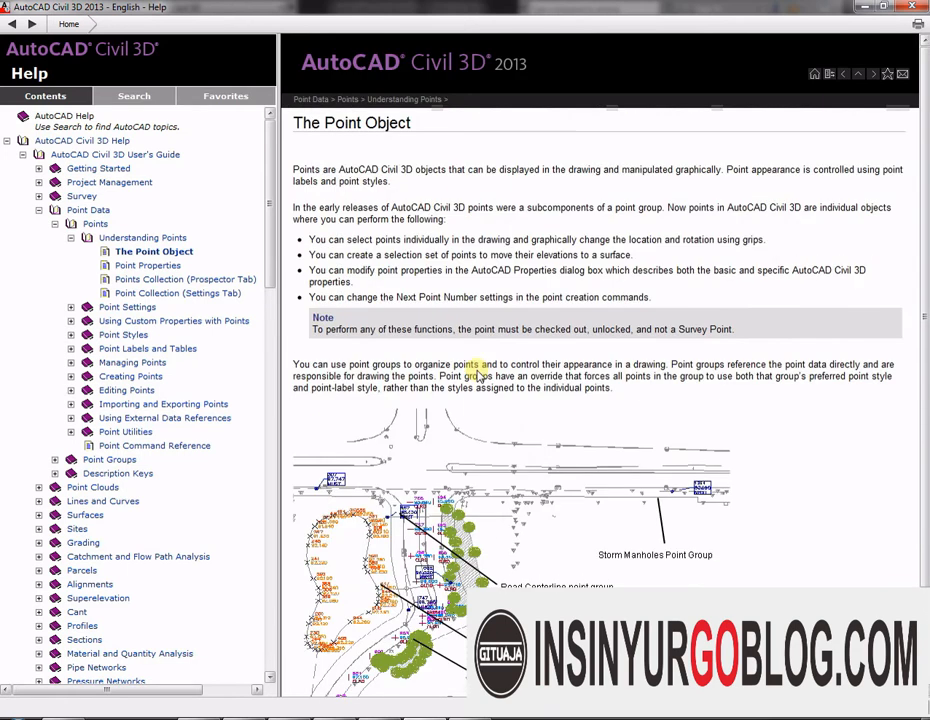
scroll(478, 373, "down", 2)
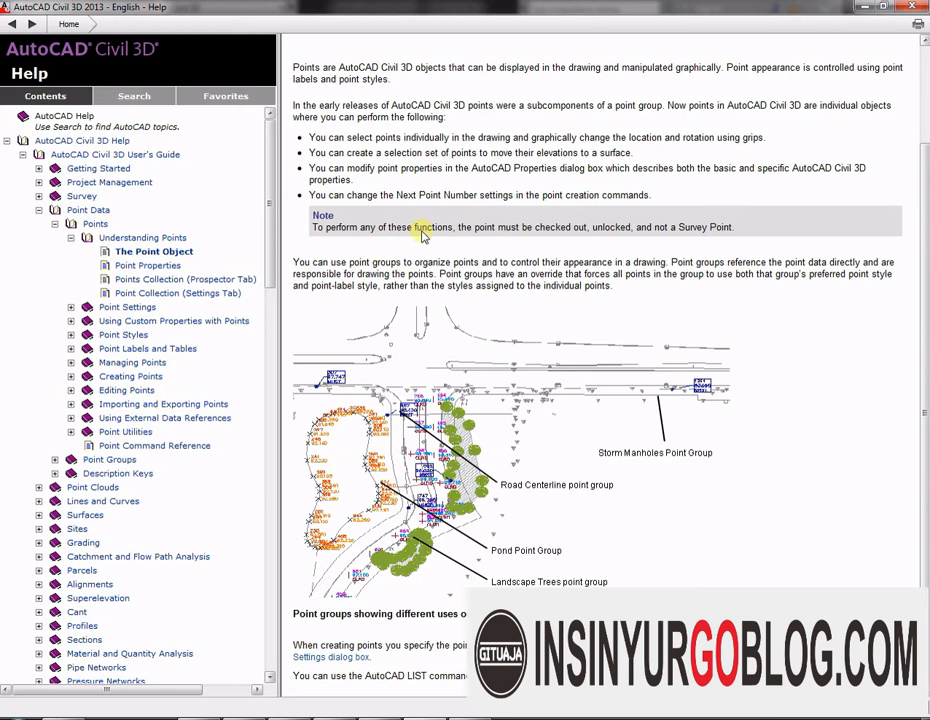
mouse_move(482, 10)
left_mouse_down()
mouse_move(640, 160)
mouse_move(660, 197)
left_mouse_up()
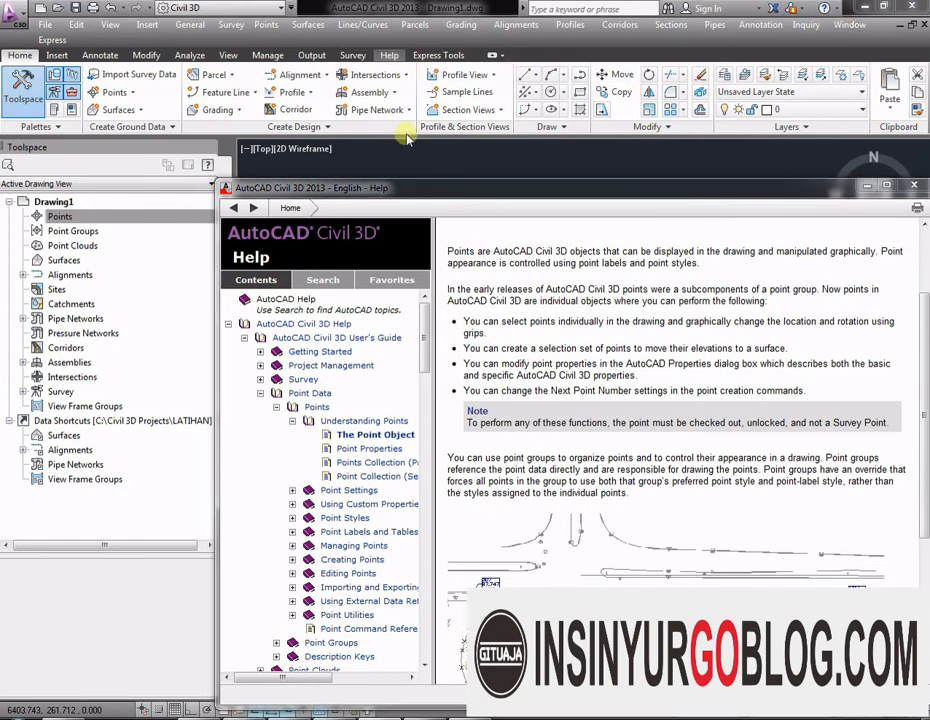
left_click_drag(458, 191, 384, 122)
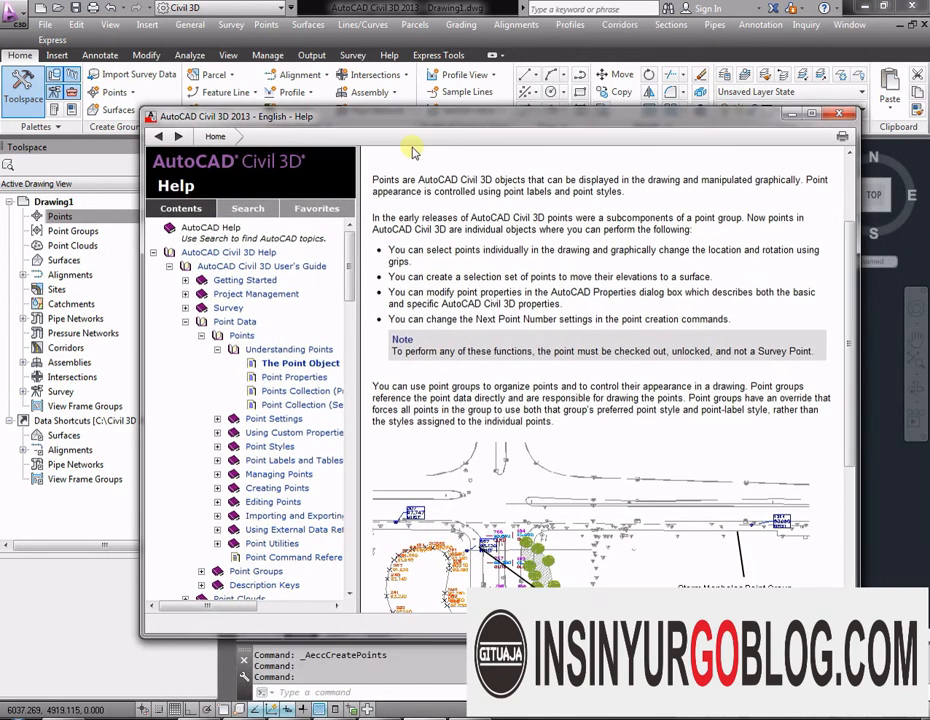
left_click(811, 116)
left_click(884, 10)
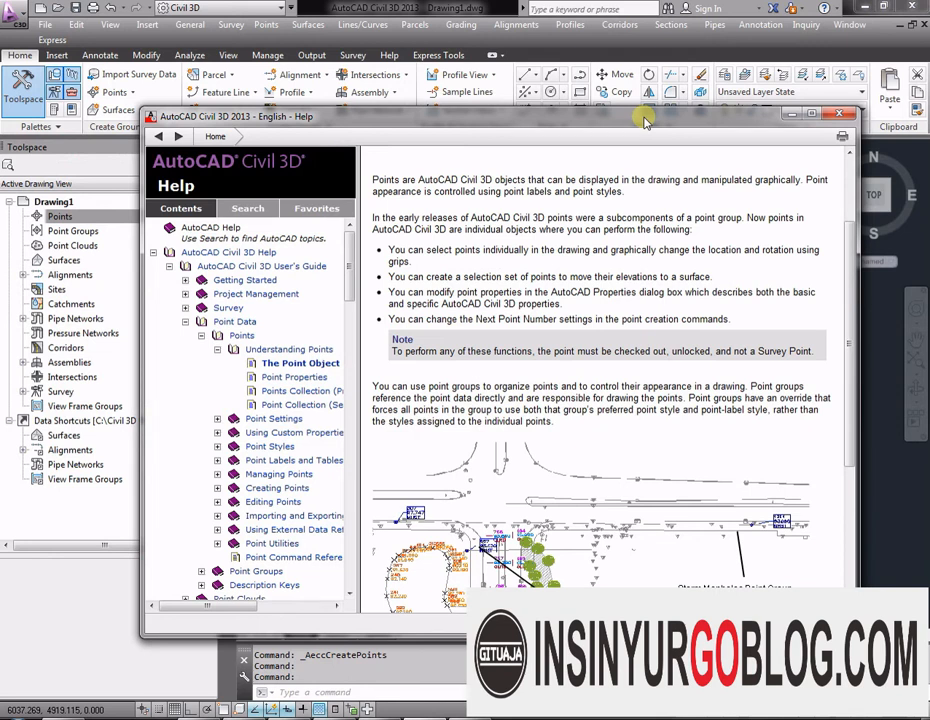
scroll(490, 222, "down", 2)
scroll(475, 373, "down", 2)
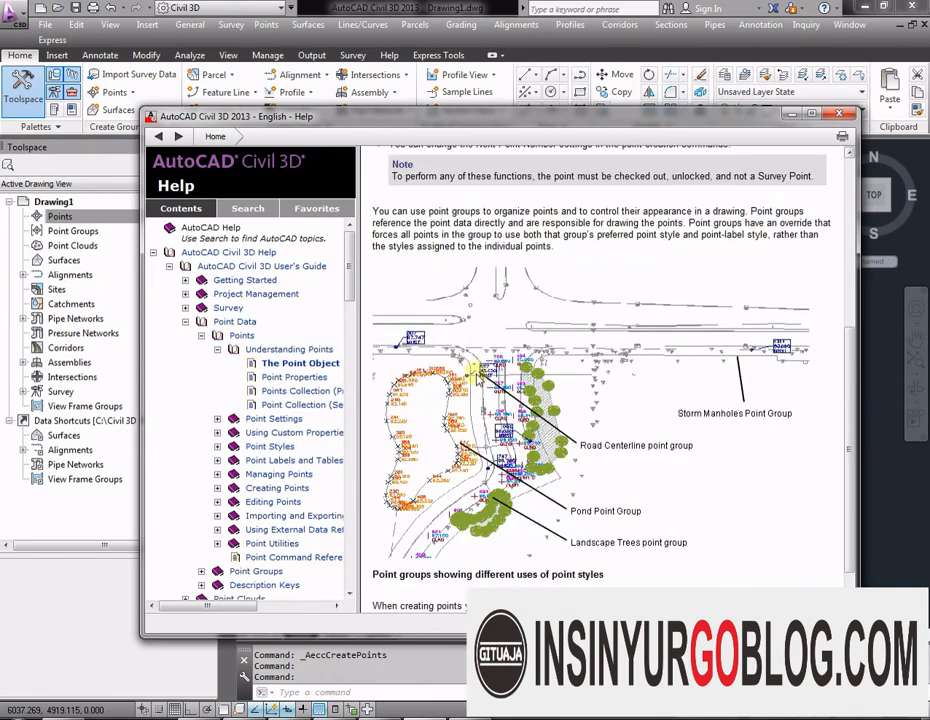
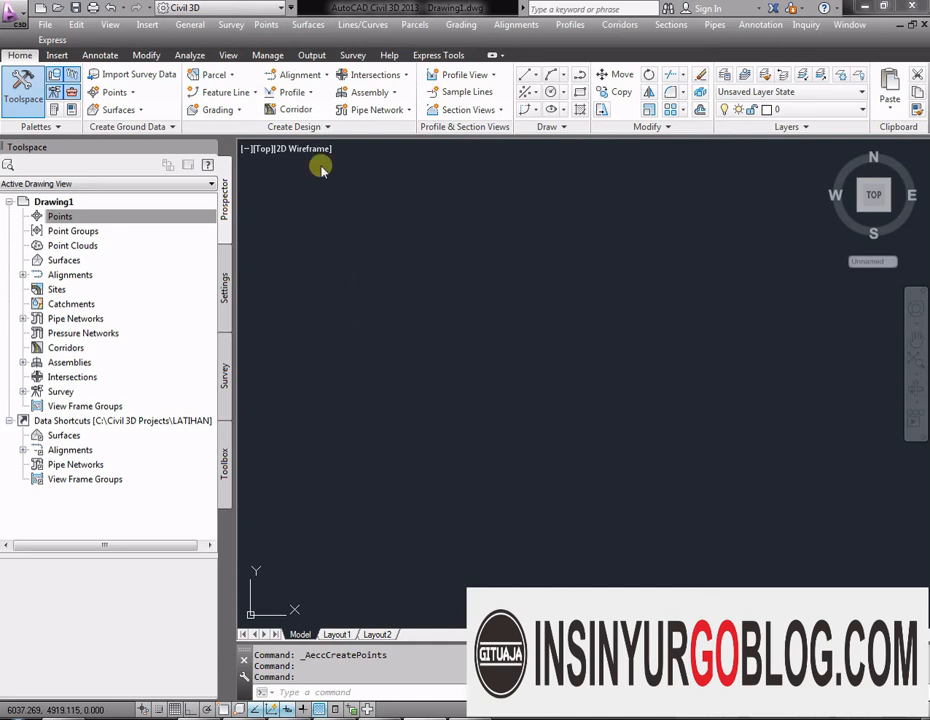
Step: Create one point with the Manual method at about N 2442.14 m, E 7764.93 m, with description S and elevation 5
left_click(274, 28)
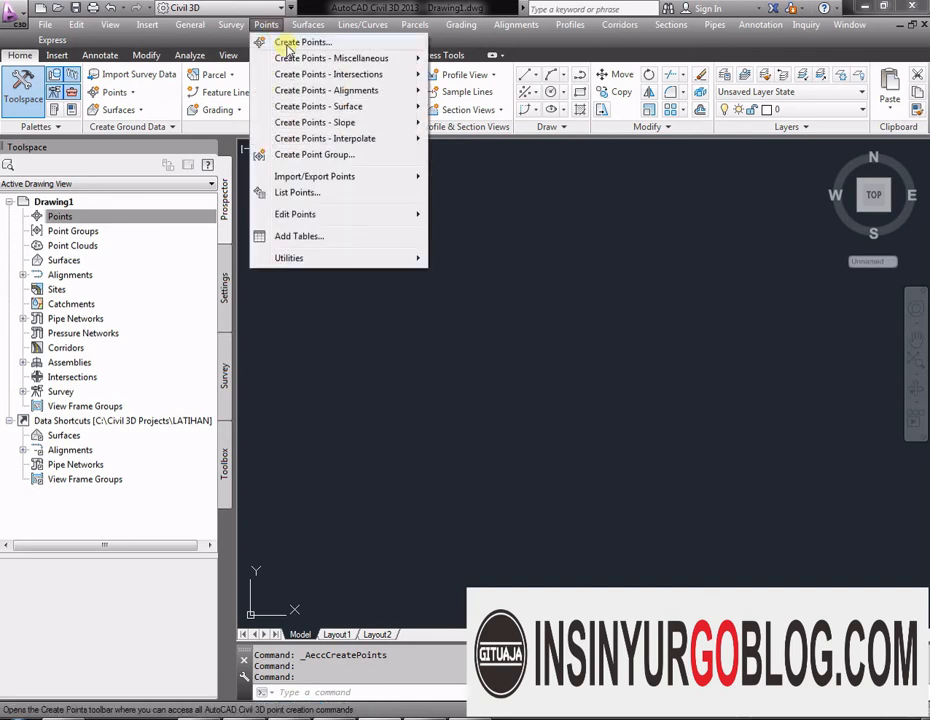
left_click(288, 44)
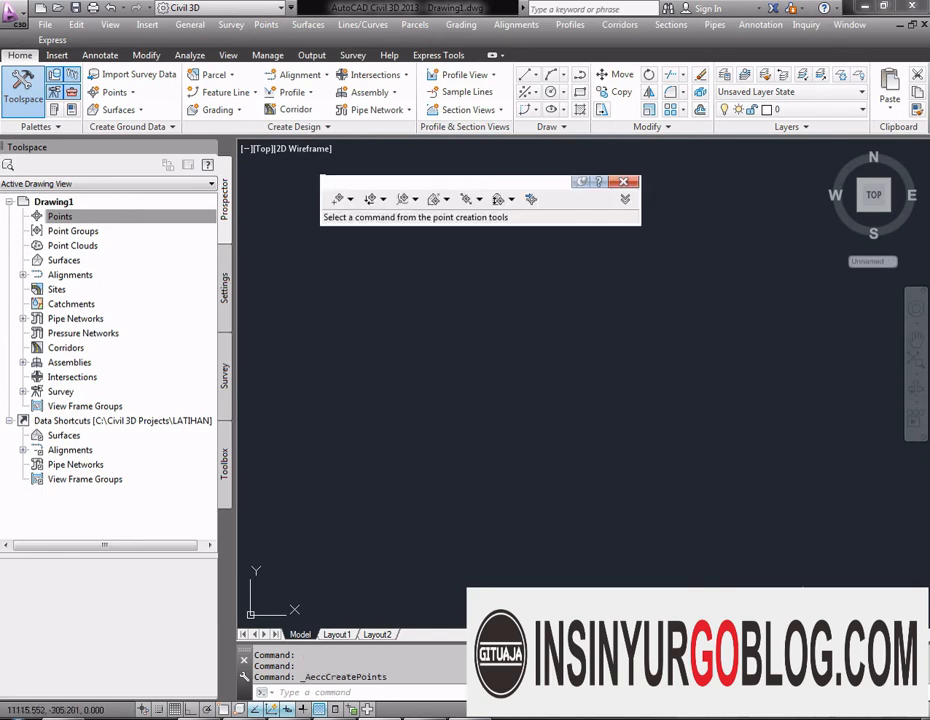
left_click(351, 200)
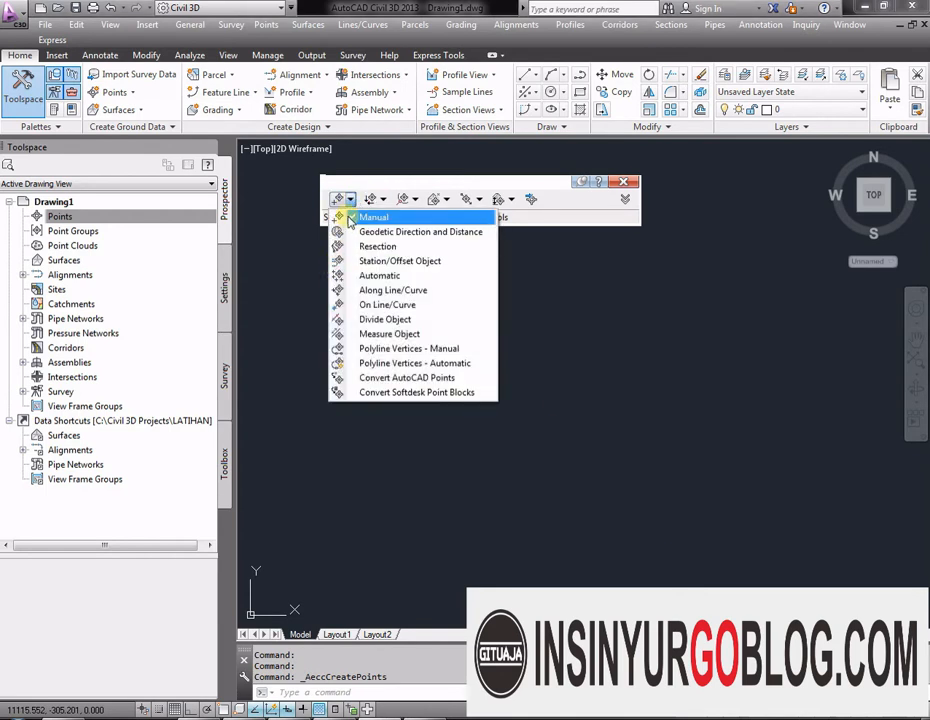
left_click(349, 219)
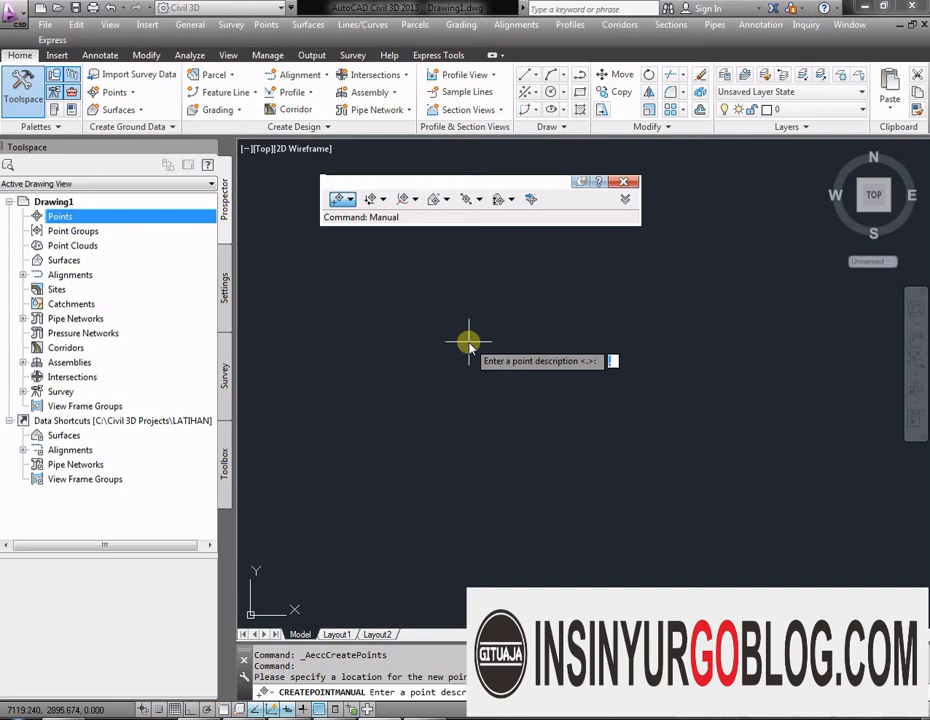
type("S")
key("Return")
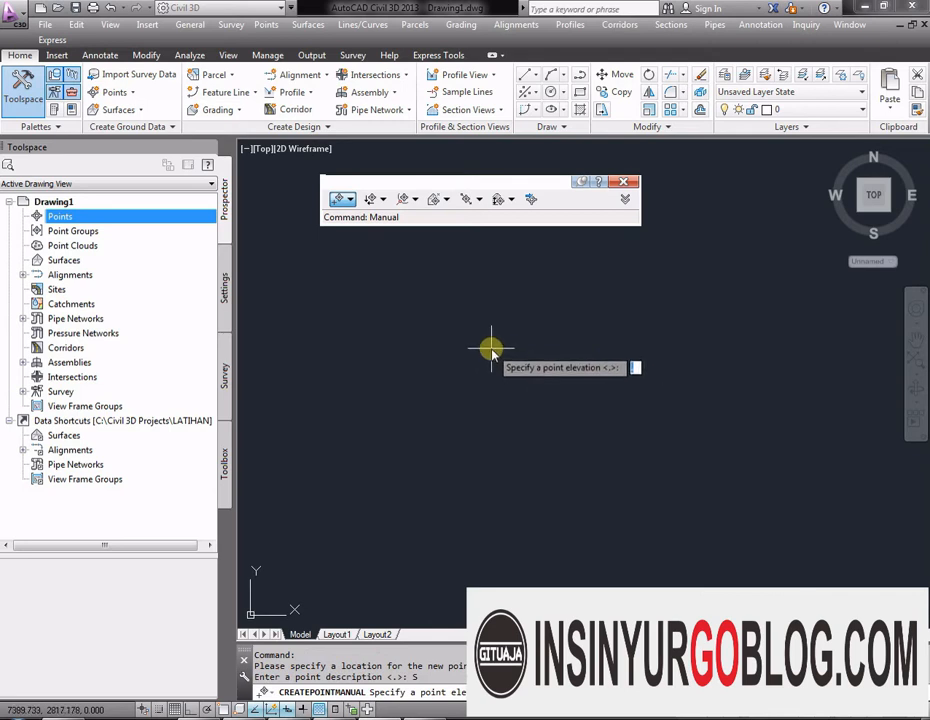
type("5")
key("Return")
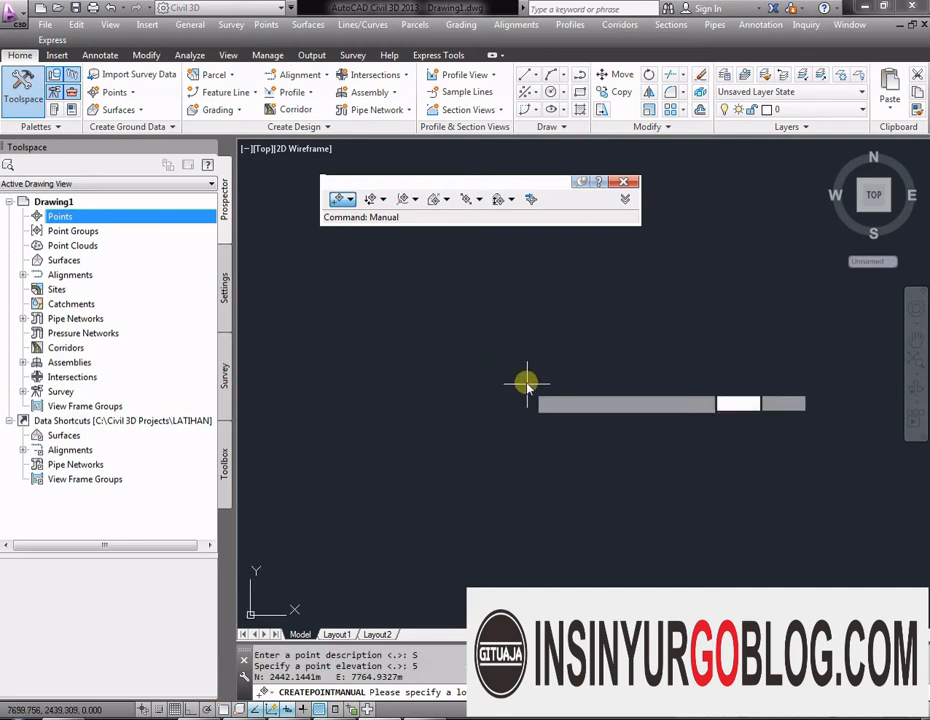
left_click(673, 407)
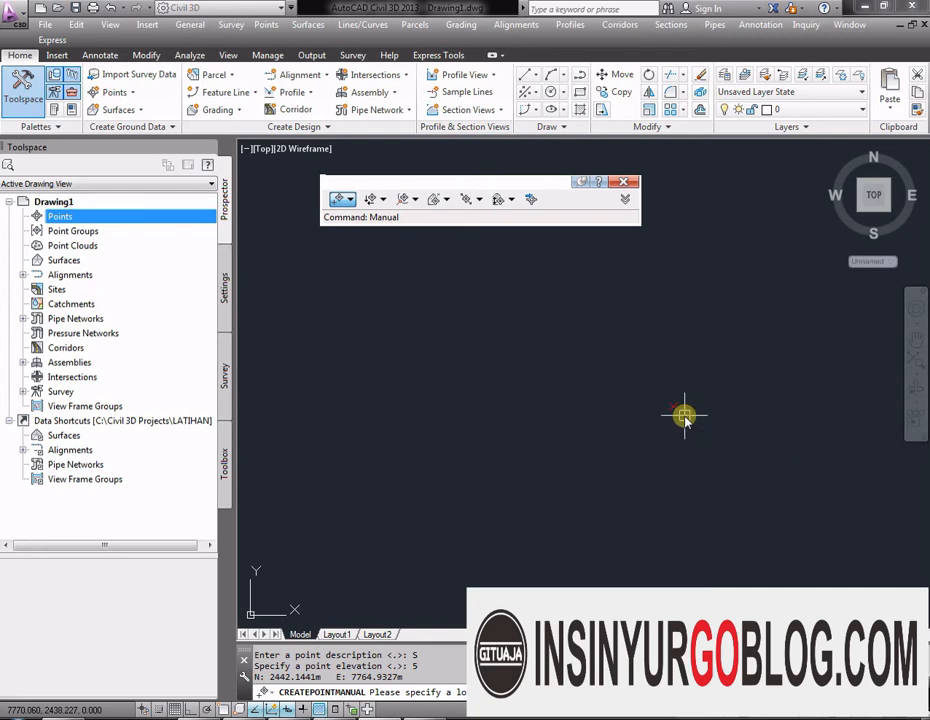
key("Escape")
Step: Select the newly created point with a crossing window
scroll(620, 416, "up", 2)
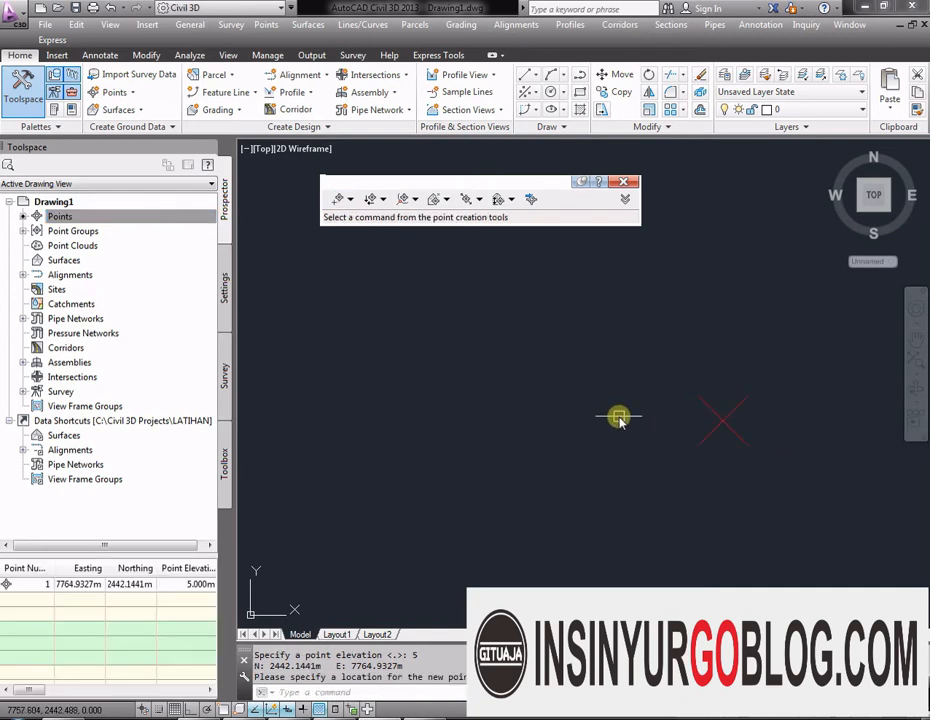
scroll(243, 427, "down", 1)
scroll(587, 431, "up", 2)
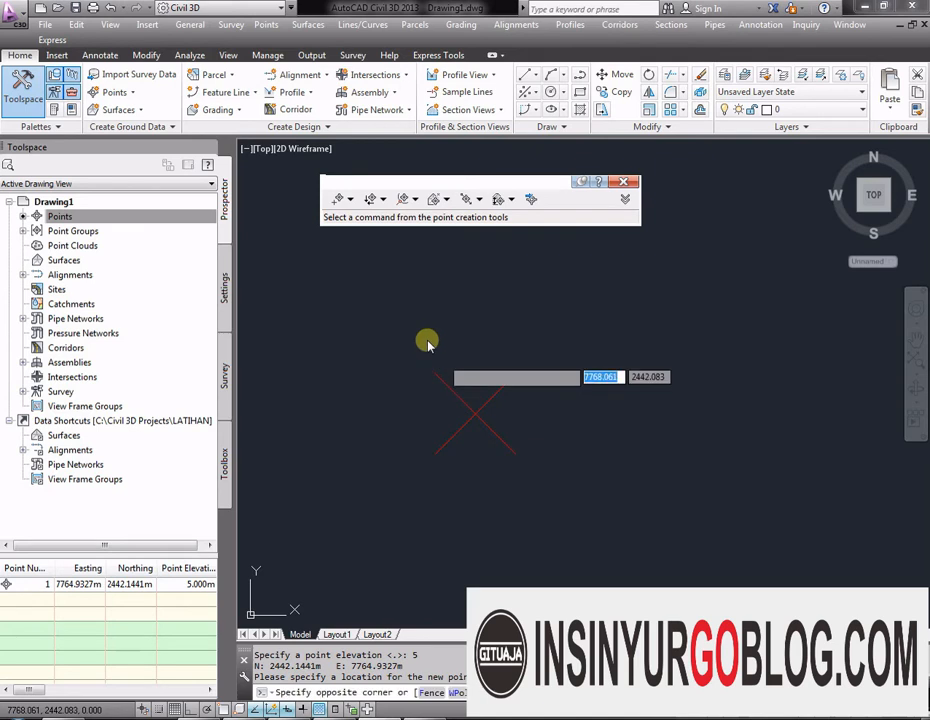
left_click(546, 415)
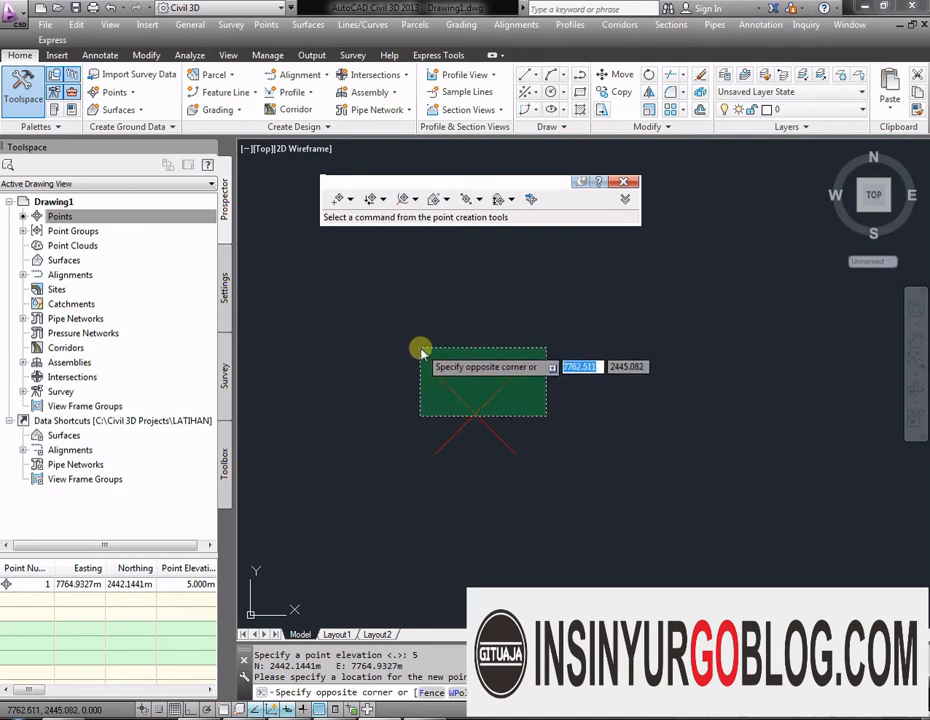
left_click(422, 353)
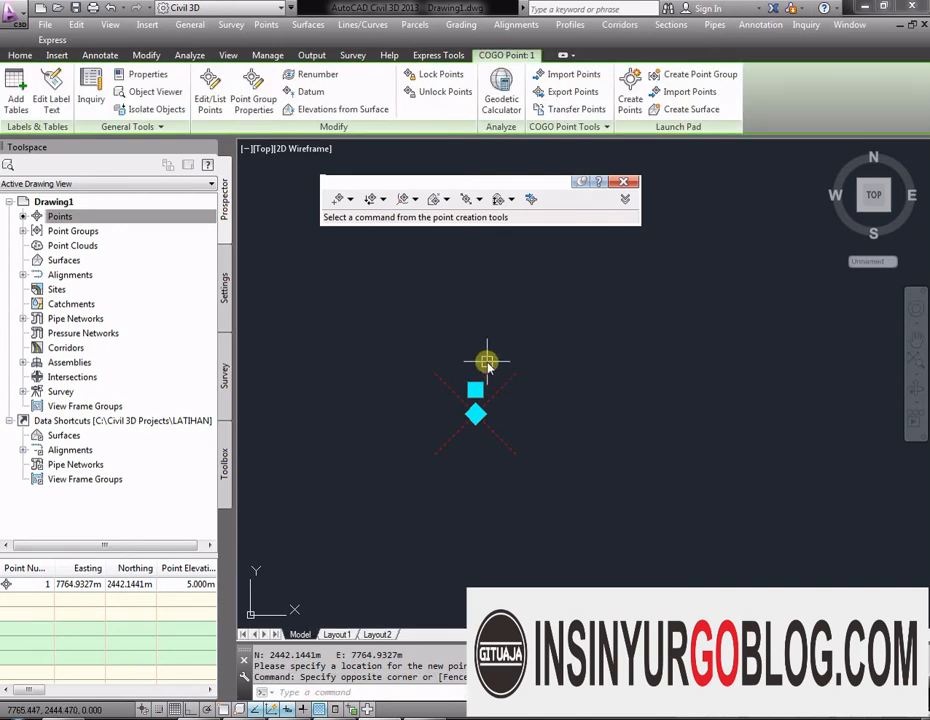
Step: Delete the selected manually placed point from the drawing
key("Delete")
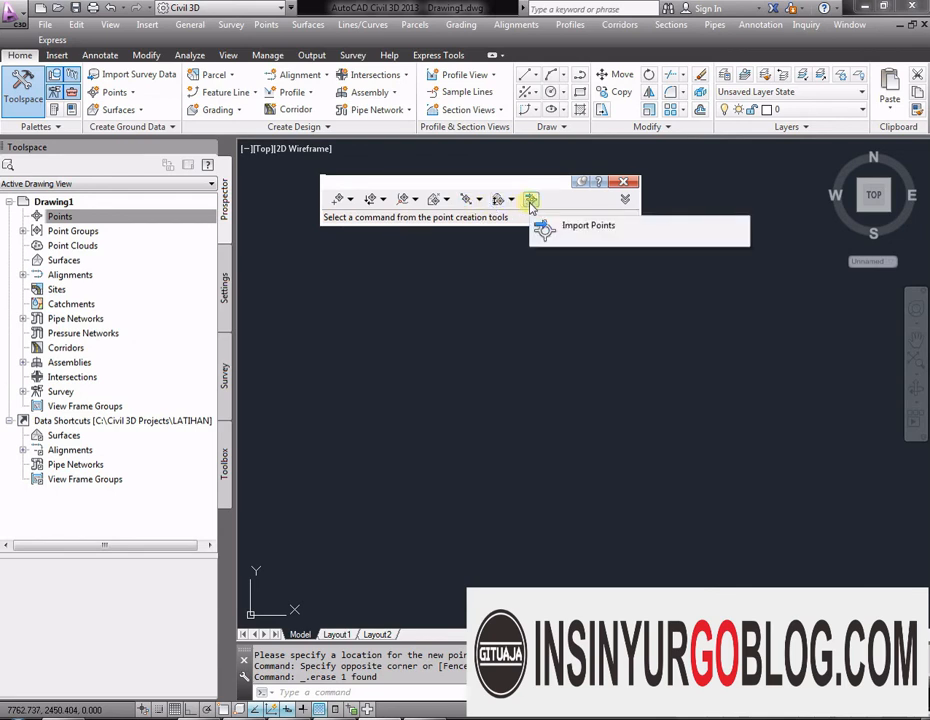
Step: Start Import Points and browse for a source file in the point folder inside BAHAN KURSUS on drive D
left_click(531, 203)
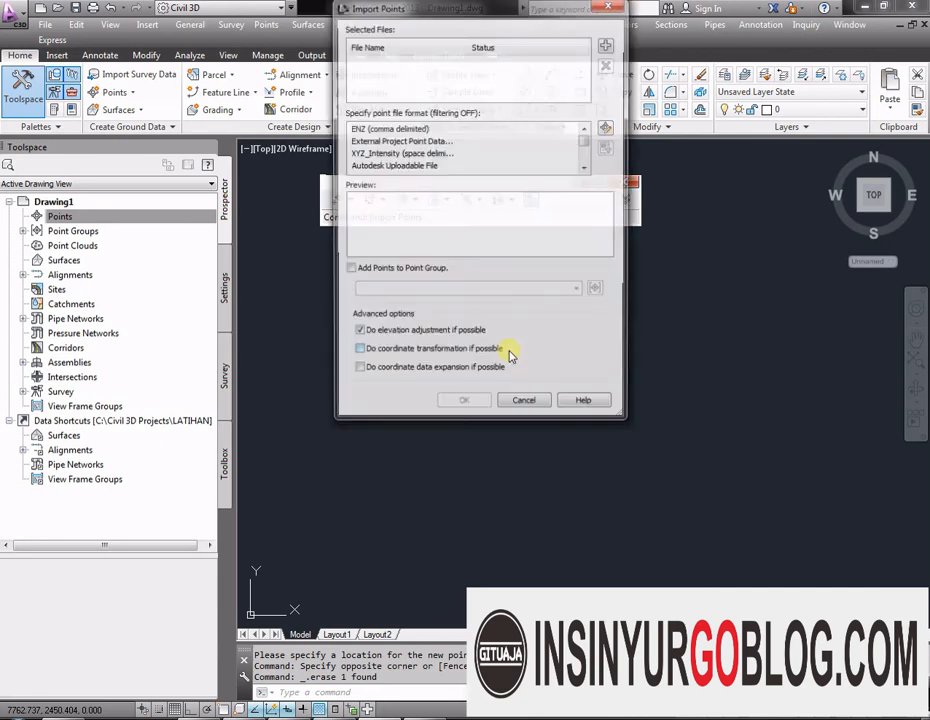
left_click(607, 47)
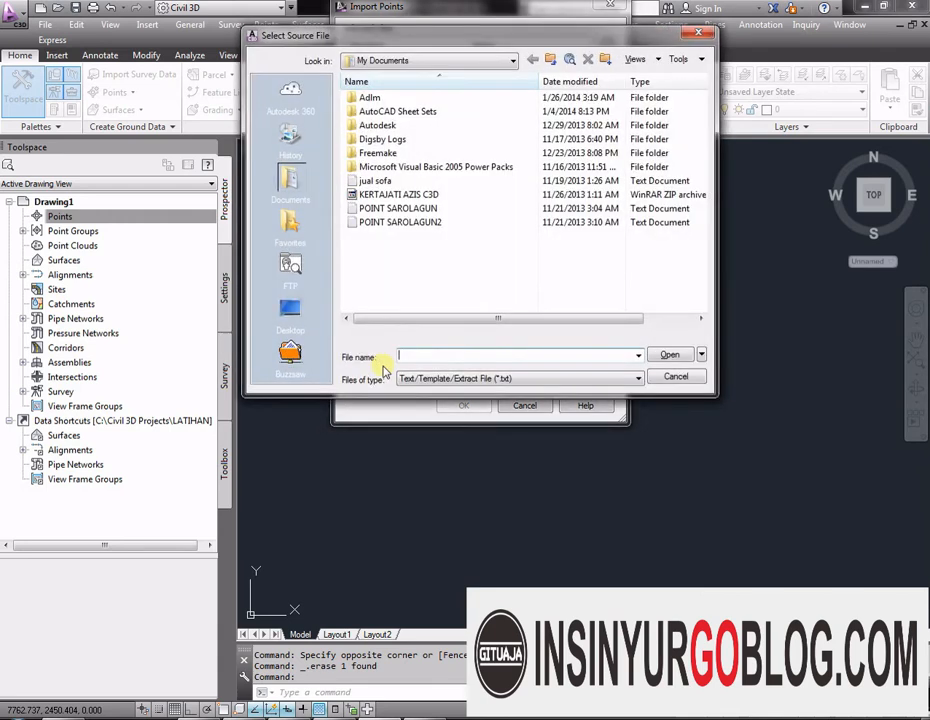
left_click(433, 63)
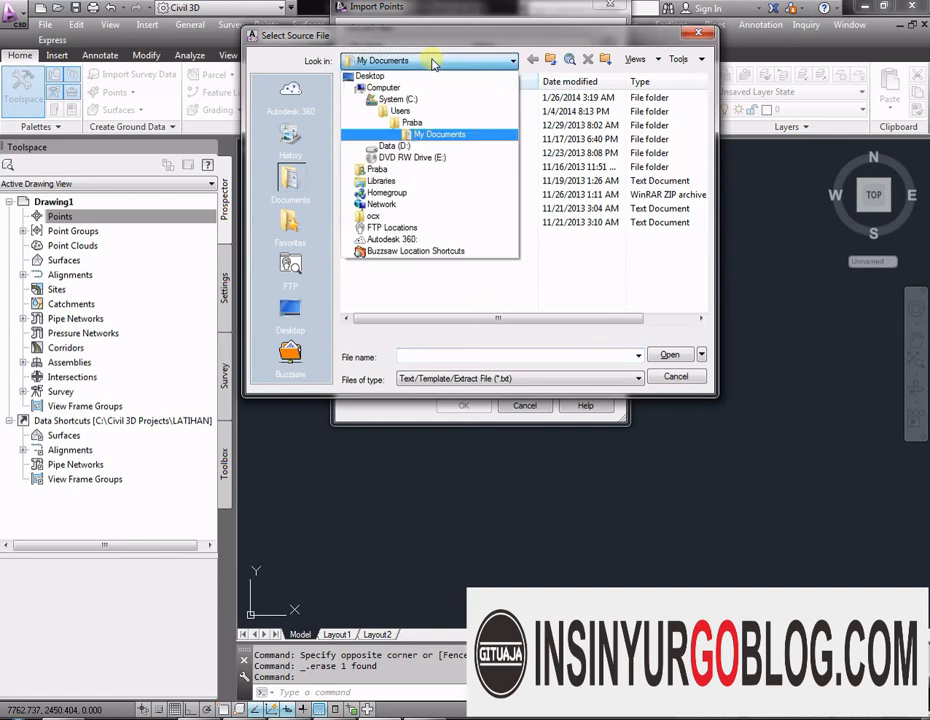
left_click(396, 147)
double_click(430, 111)
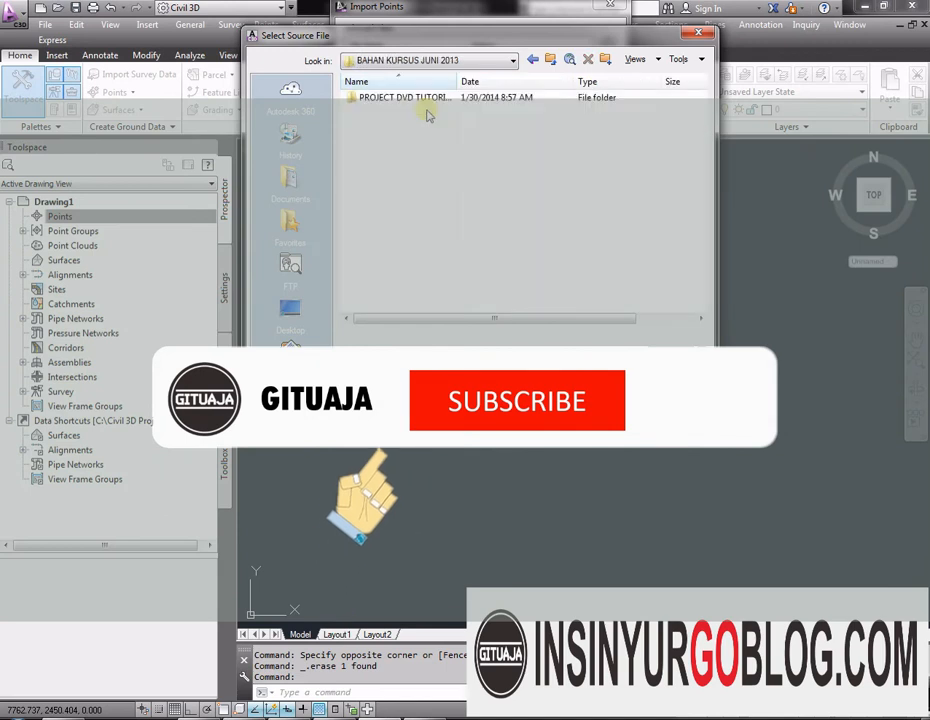
left_click(550, 60)
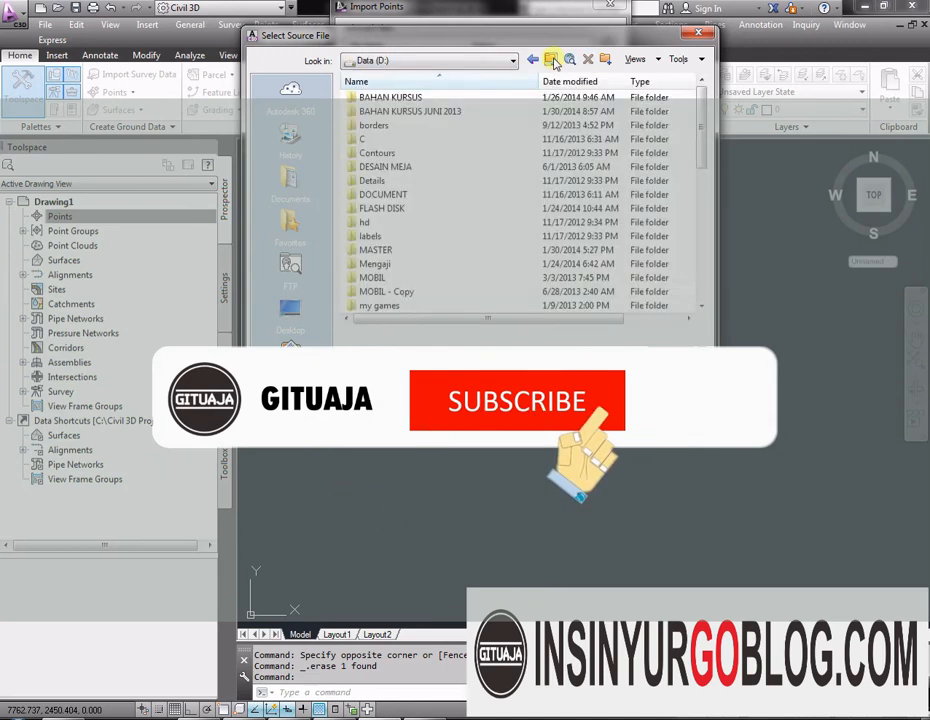
double_click(402, 99)
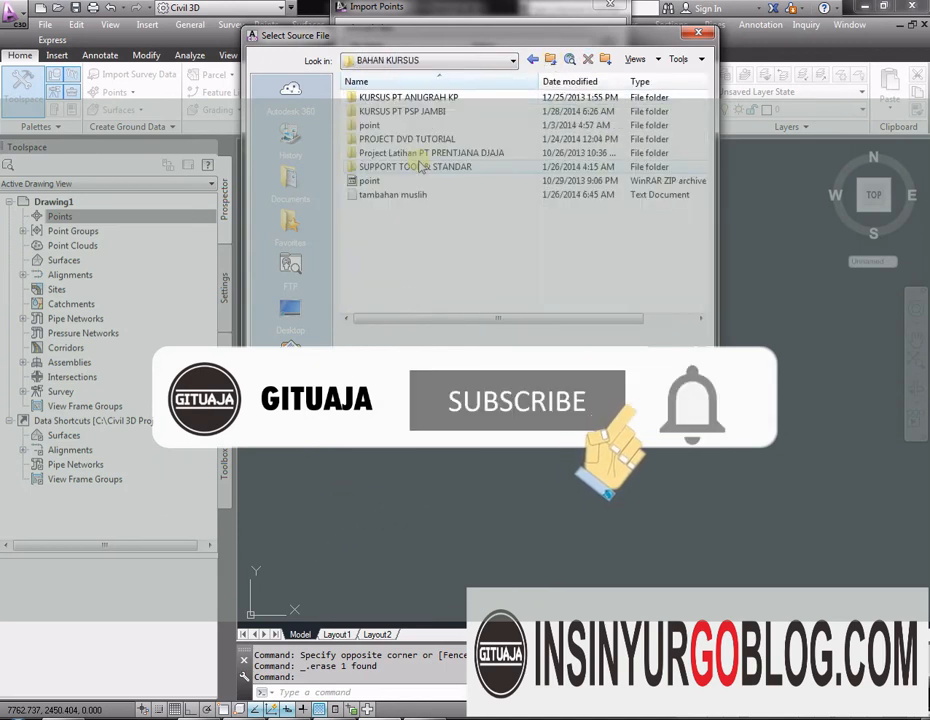
double_click(379, 126)
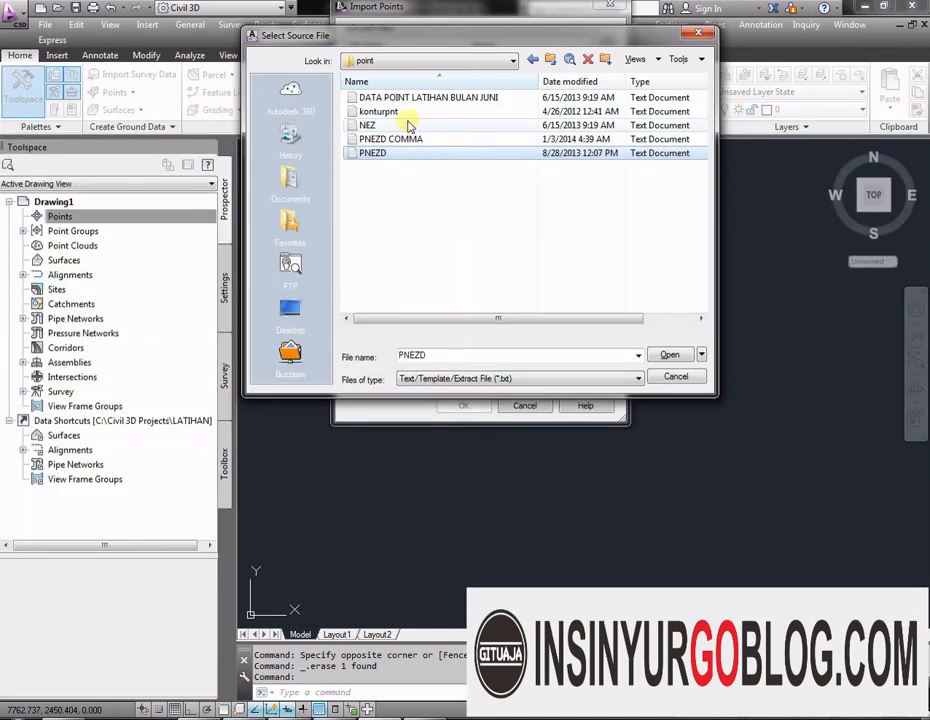
Step: Open the PNEZD text file from the source file list in Notepad and examine its first rows
left_click(417, 125)
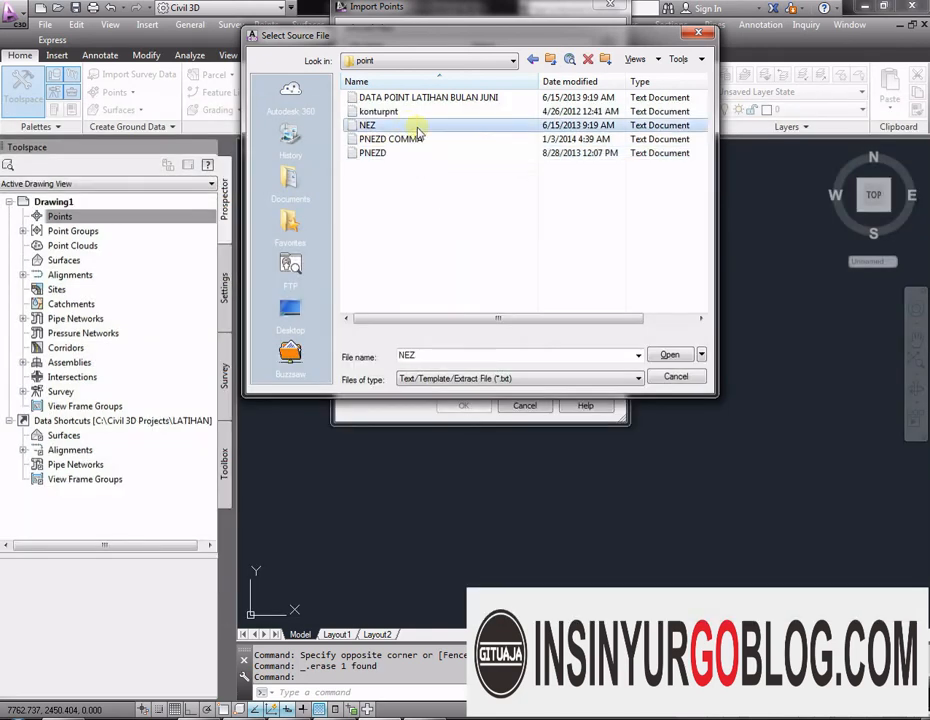
left_click(395, 152)
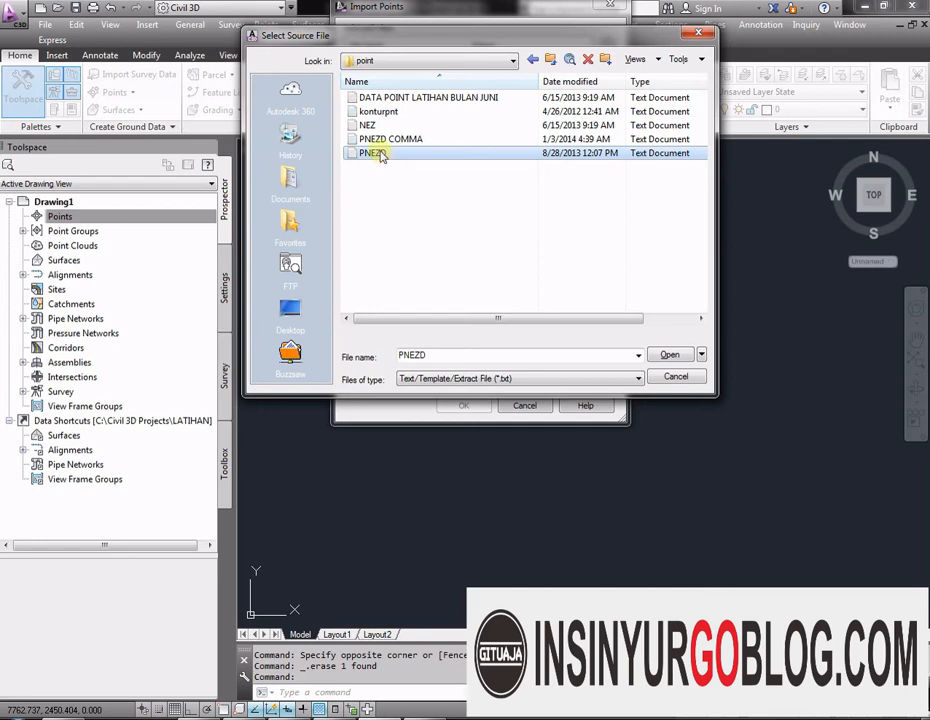
right_click(380, 155)
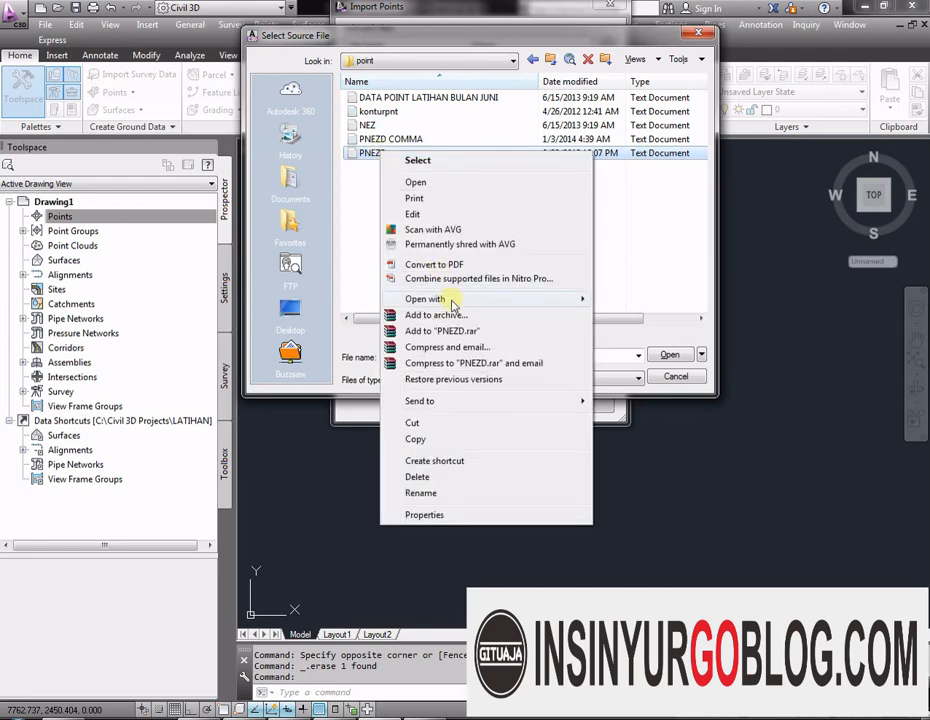
mouse_move(446, 300)
left_click(630, 299)
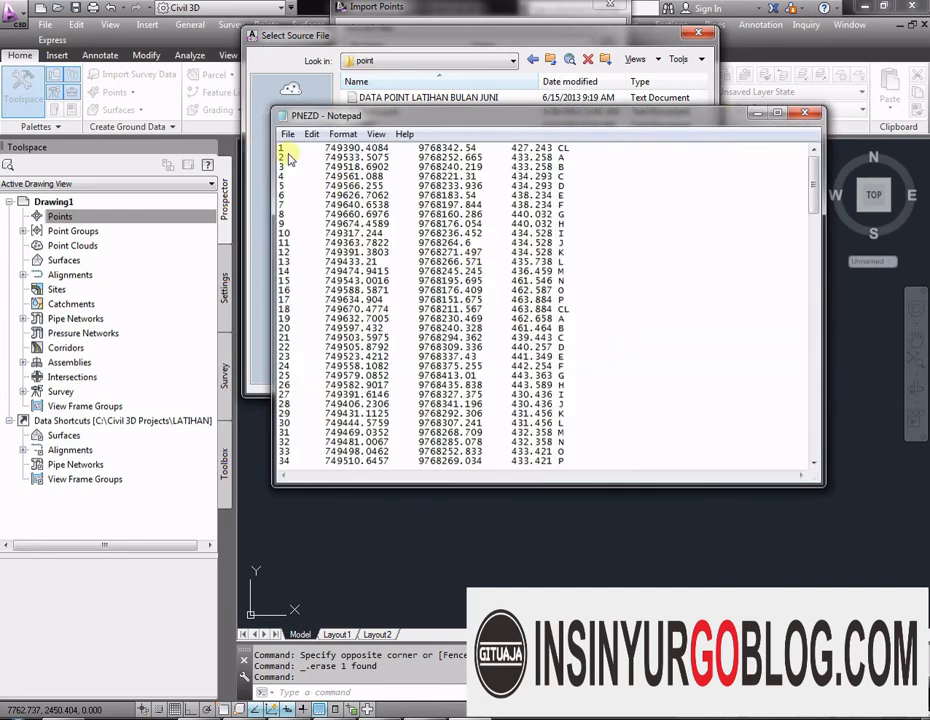
left_click_drag(330, 115, 436, 200)
left_click_drag(388, 232, 409, 255)
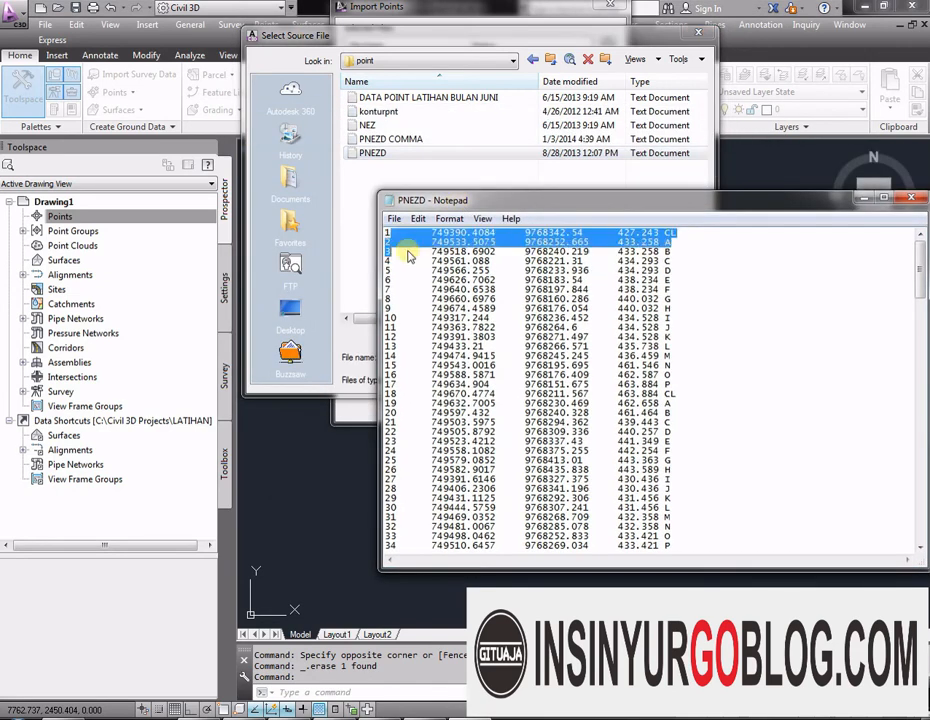
left_click(398, 345)
Step: Examine the PNEZD file's point number, coordinate and elevation columns down to the last row and back to the first
scroll(395, 415, "down", 11)
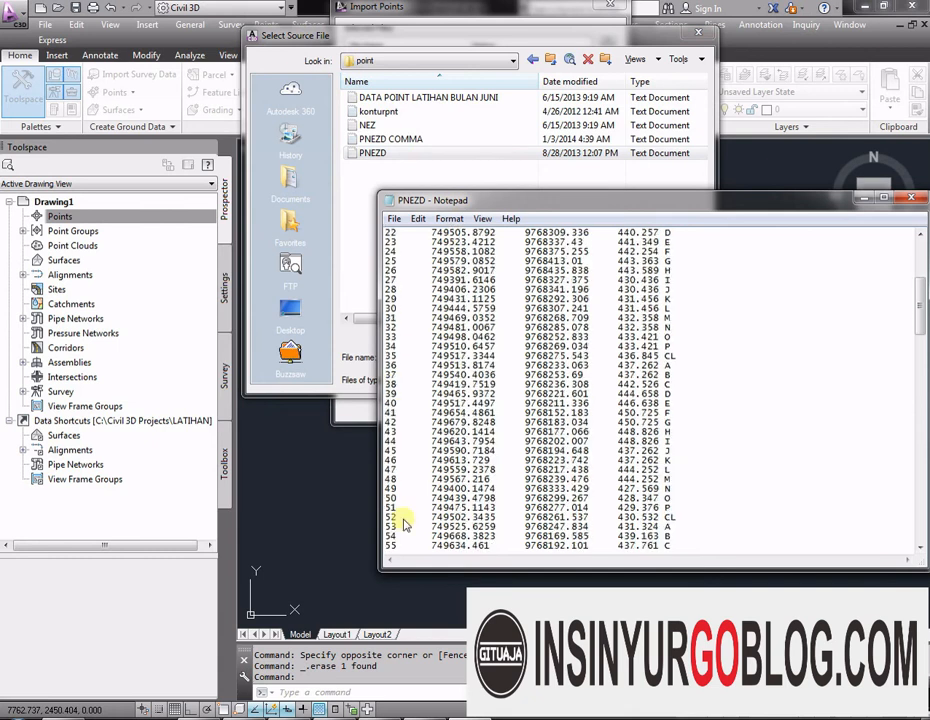
scroll(398, 540, "down", 20)
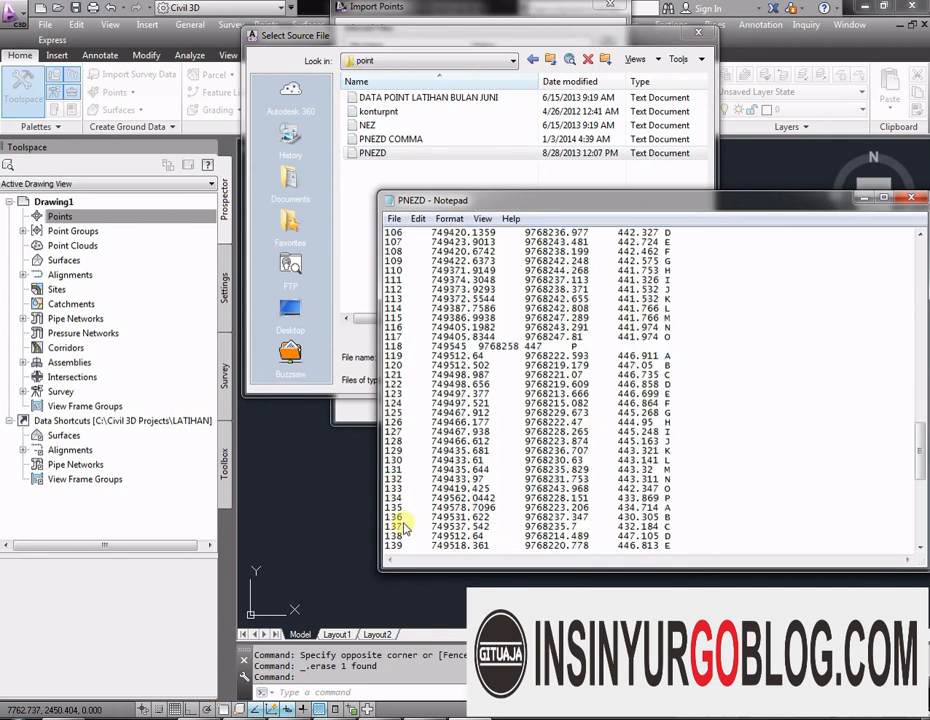
scroll(411, 519, "down", 6)
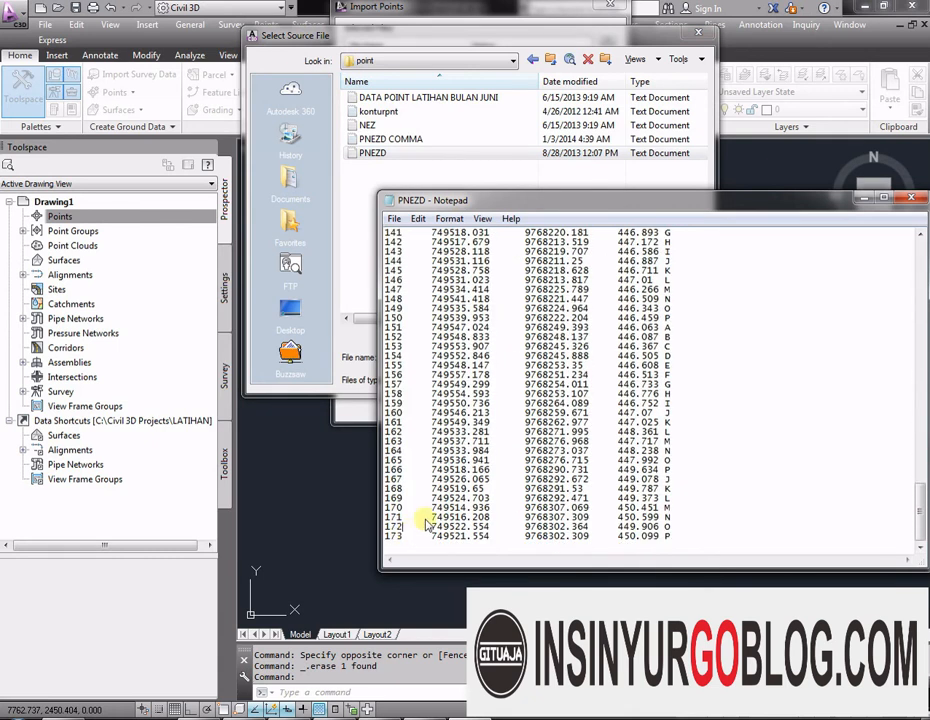
scroll(412, 430, "up", 4)
scroll(404, 328, "up", 20)
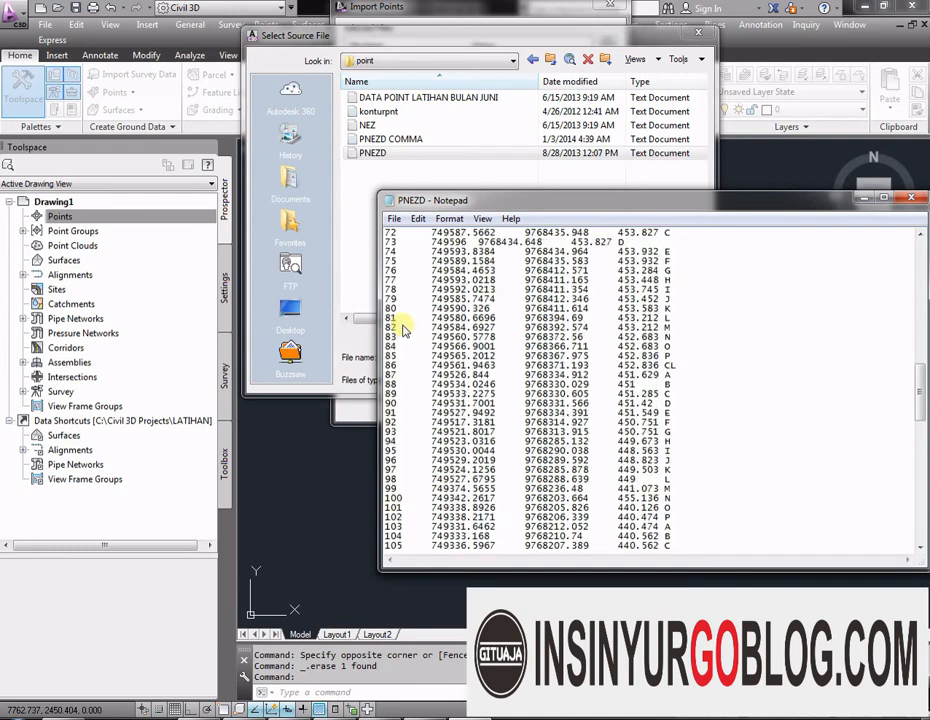
scroll(404, 318, "up", 13)
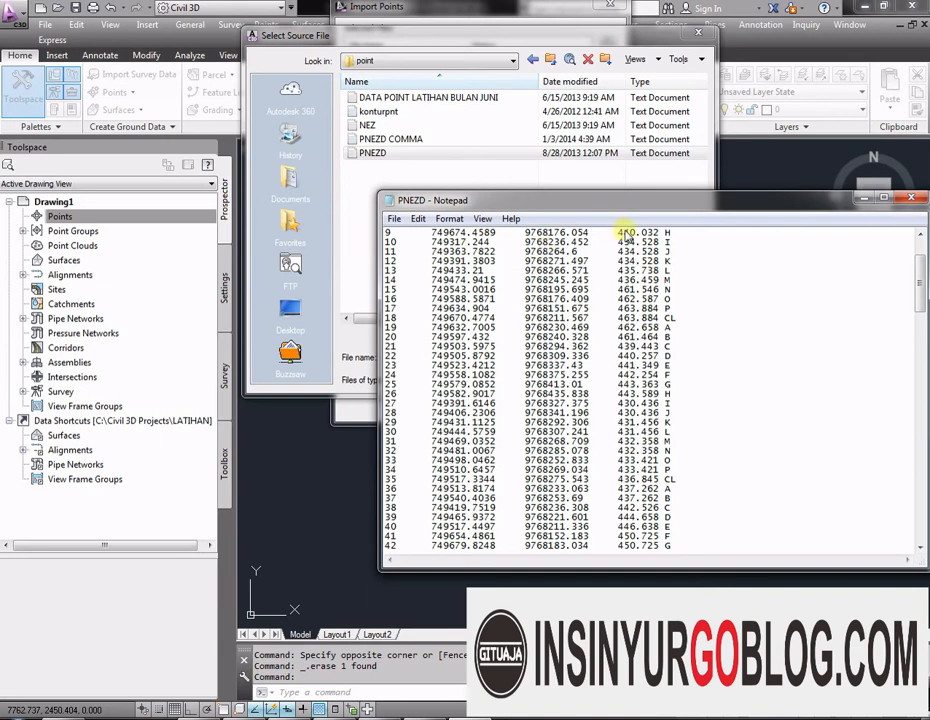
scroll(700, 300, "down", 4)
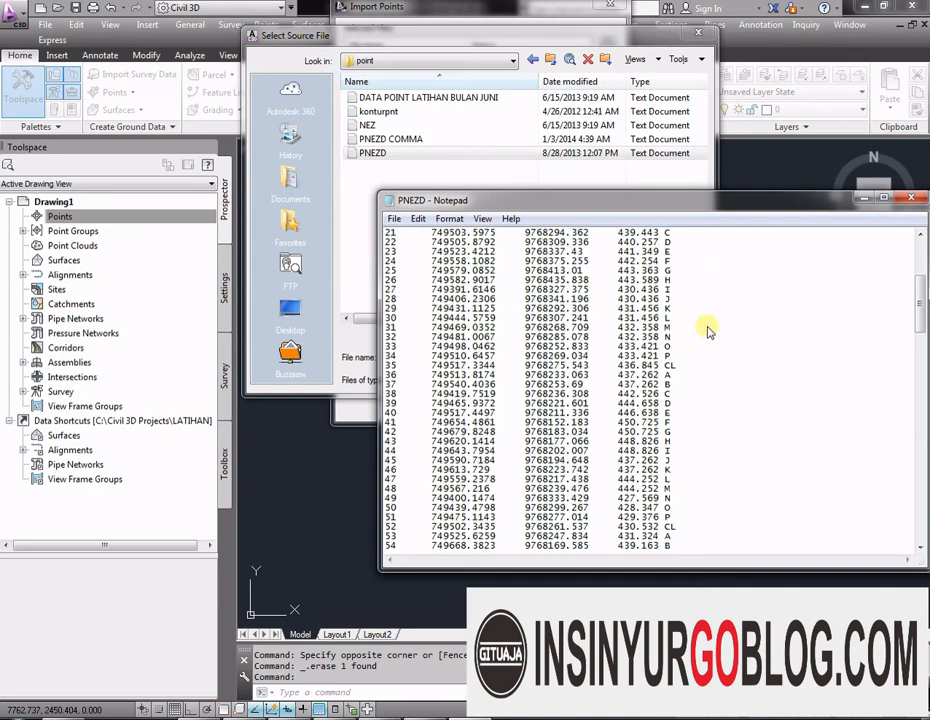
scroll(690, 285, "up", 5)
scroll(686, 268, "up", 2)
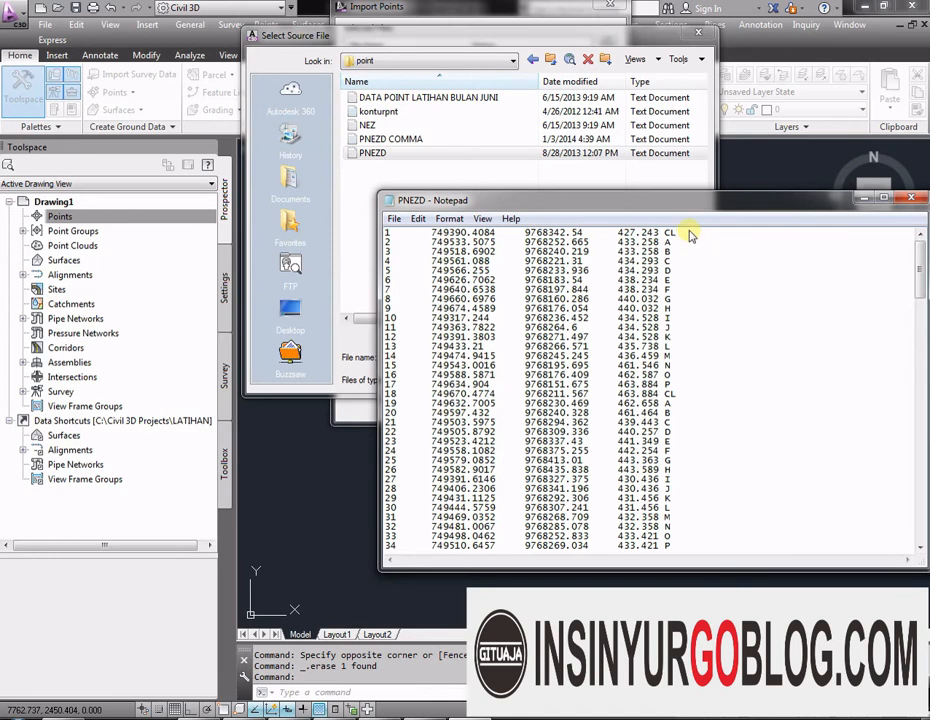
Step: Review the description codes beside the elevations throughout the PNEZD file, including the misaligned rows, and close the file
left_click(690, 234)
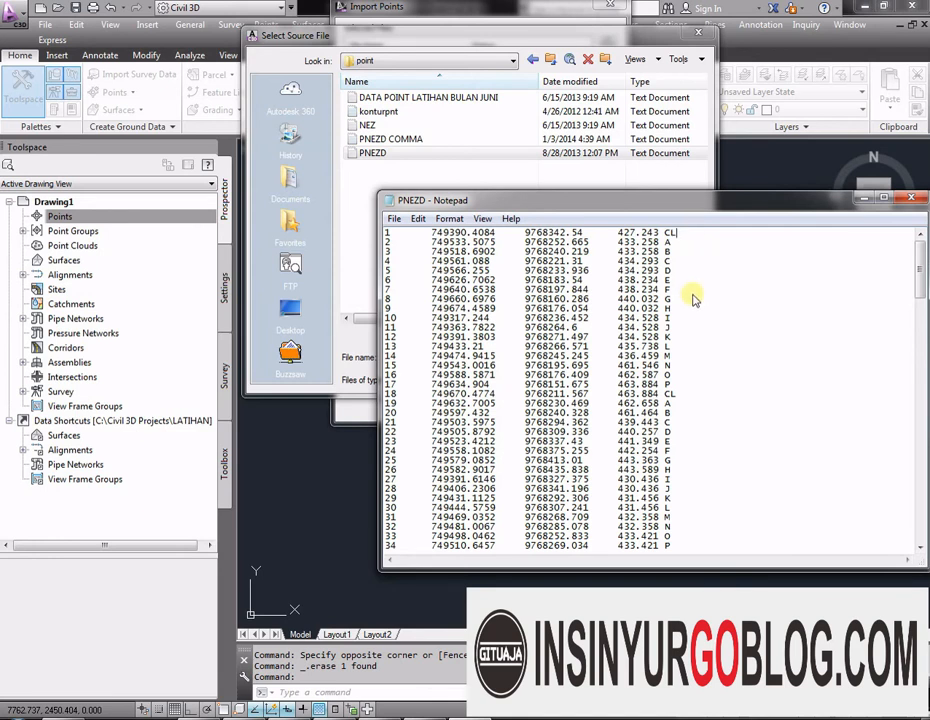
scroll(716, 357, "down", 11)
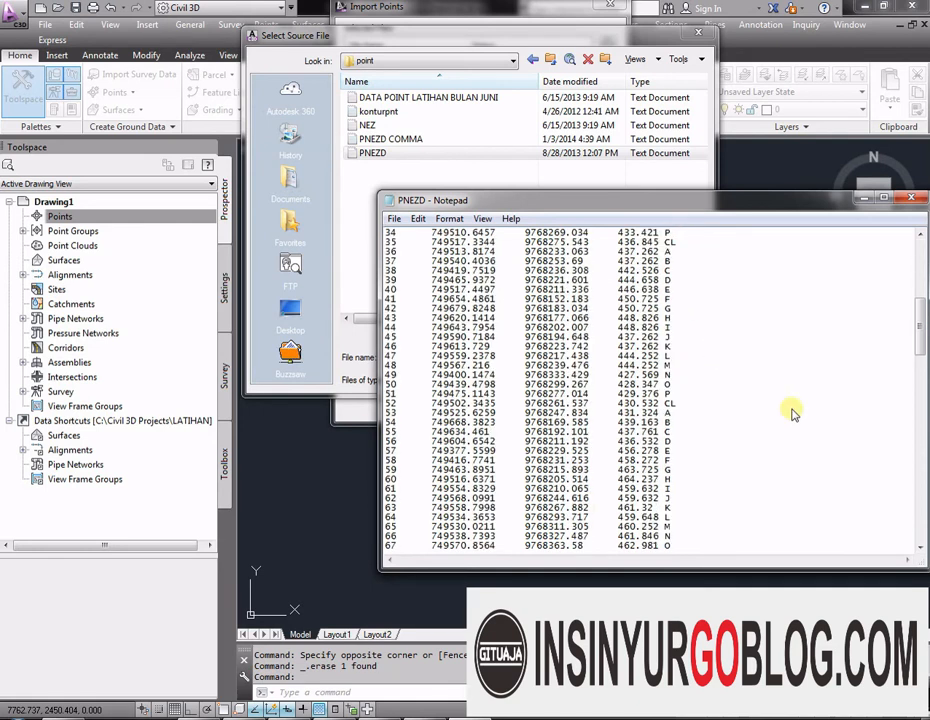
scroll(800, 413, "down", 8)
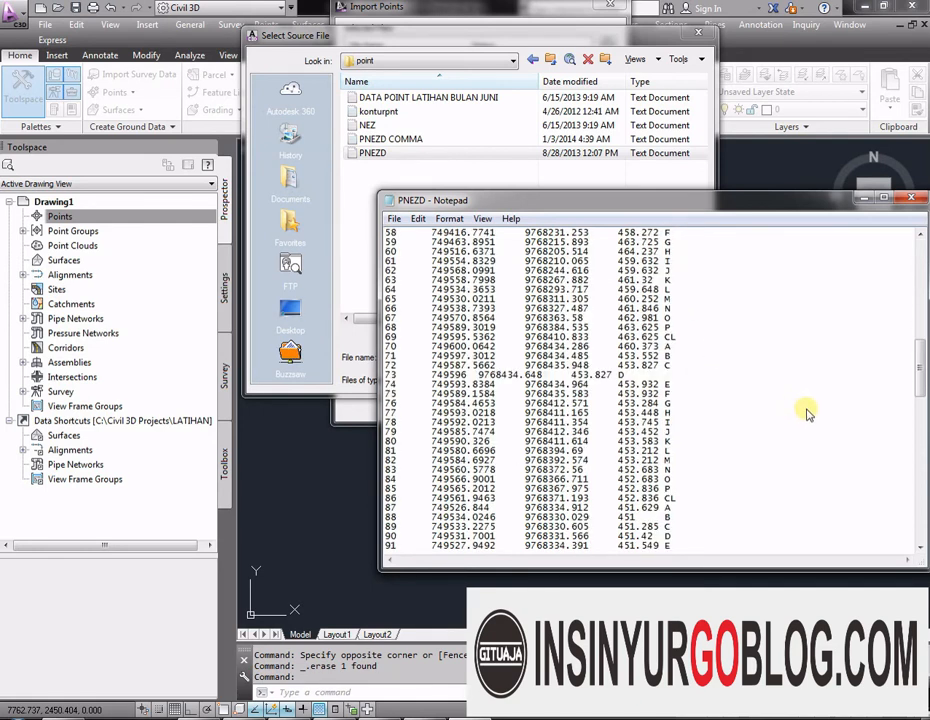
scroll(808, 413, "down", 1)
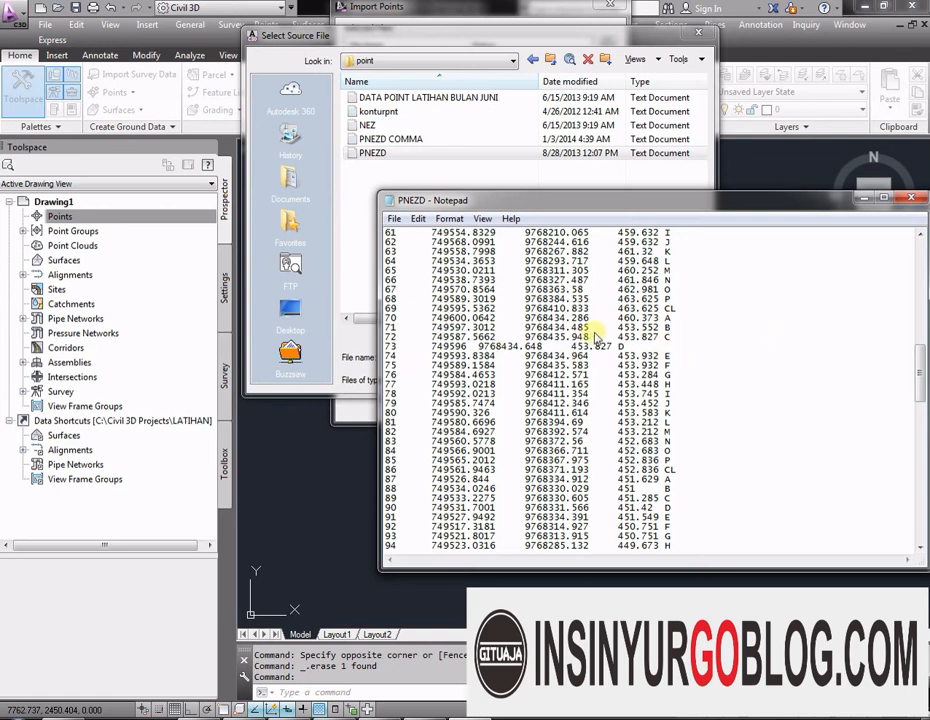
scroll(681, 365, "down", 19)
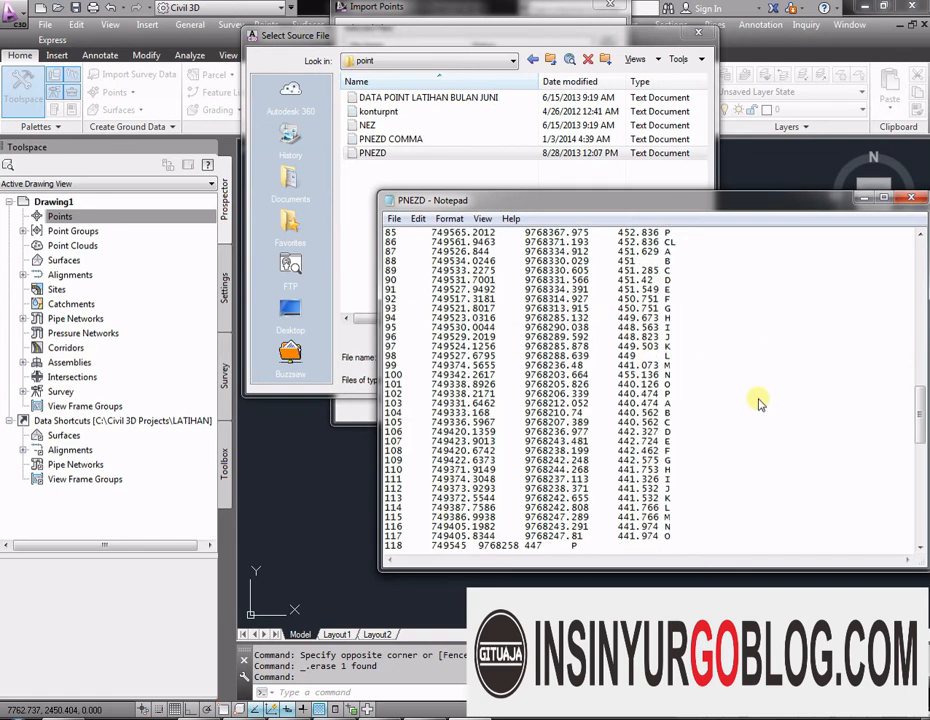
scroll(764, 406, "down", 8)
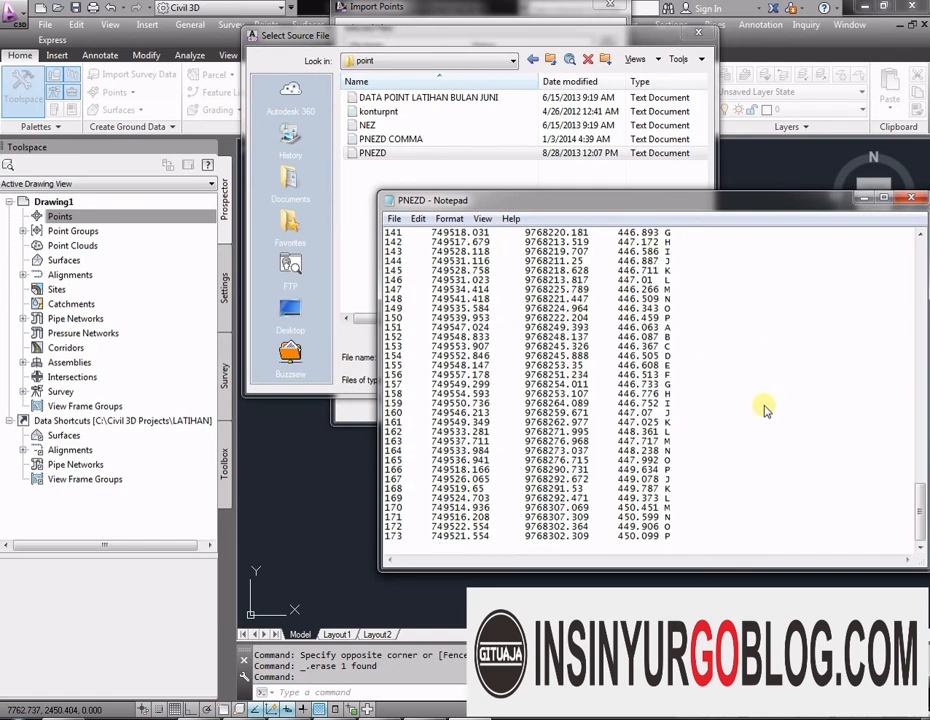
scroll(764, 408, "up", 20)
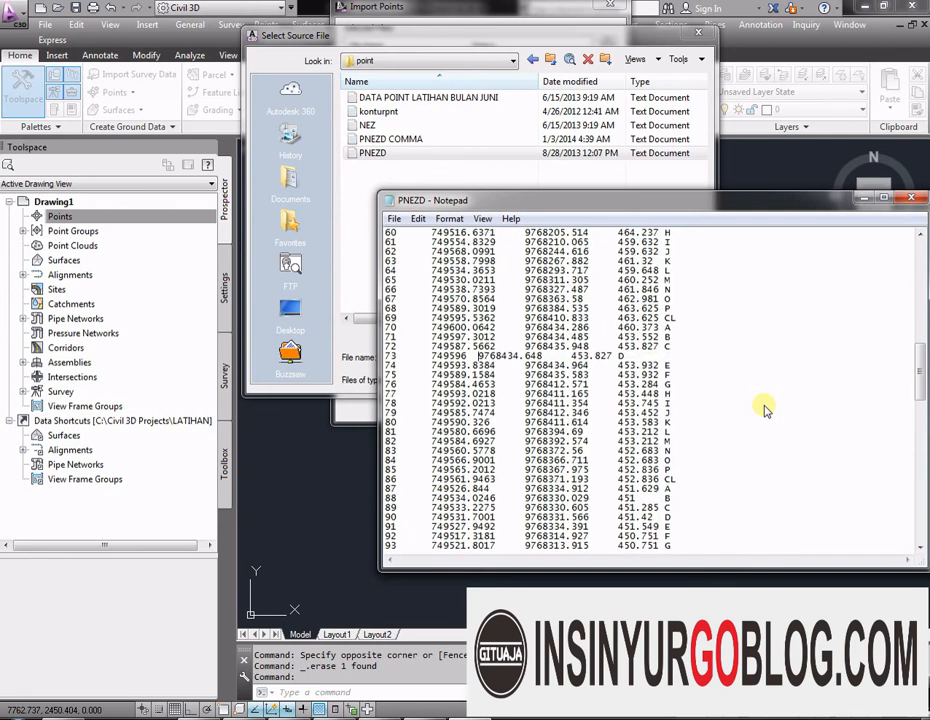
scroll(764, 410, "up", 20)
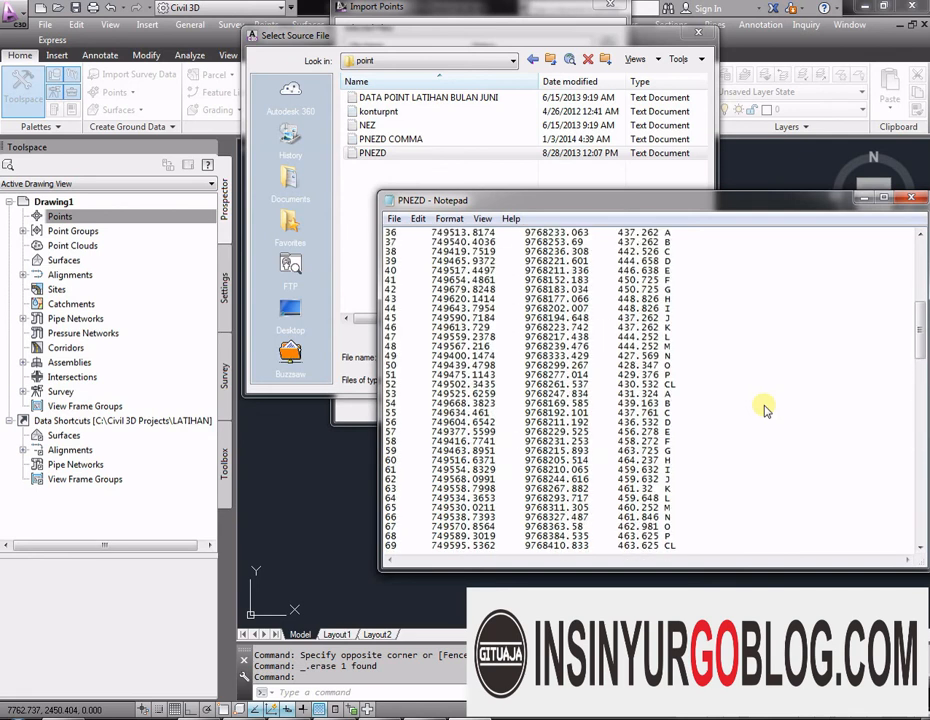
left_click(911, 198)
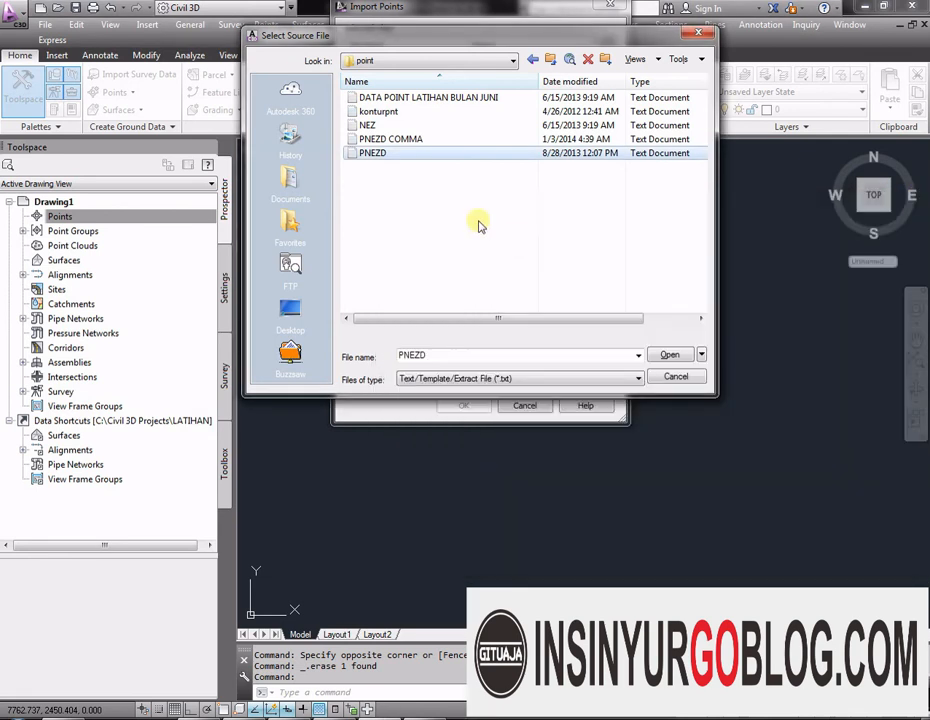
Step: Open the NEZ text file from the source file list in Notepad and examine its three-column layout
left_click(370, 126)
right_click(372, 127)
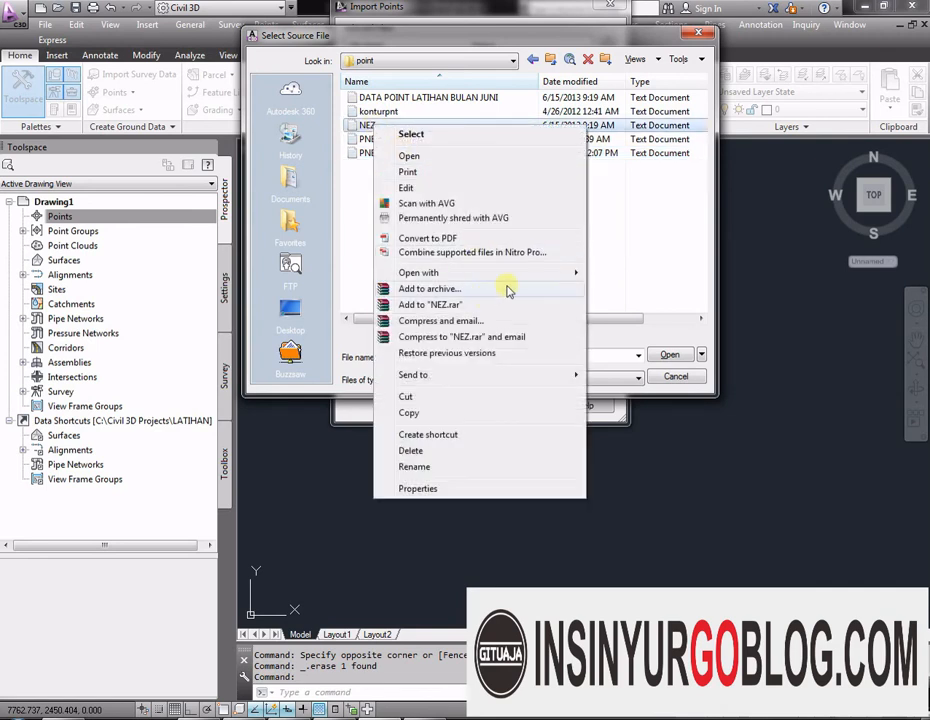
mouse_move(524, 275)
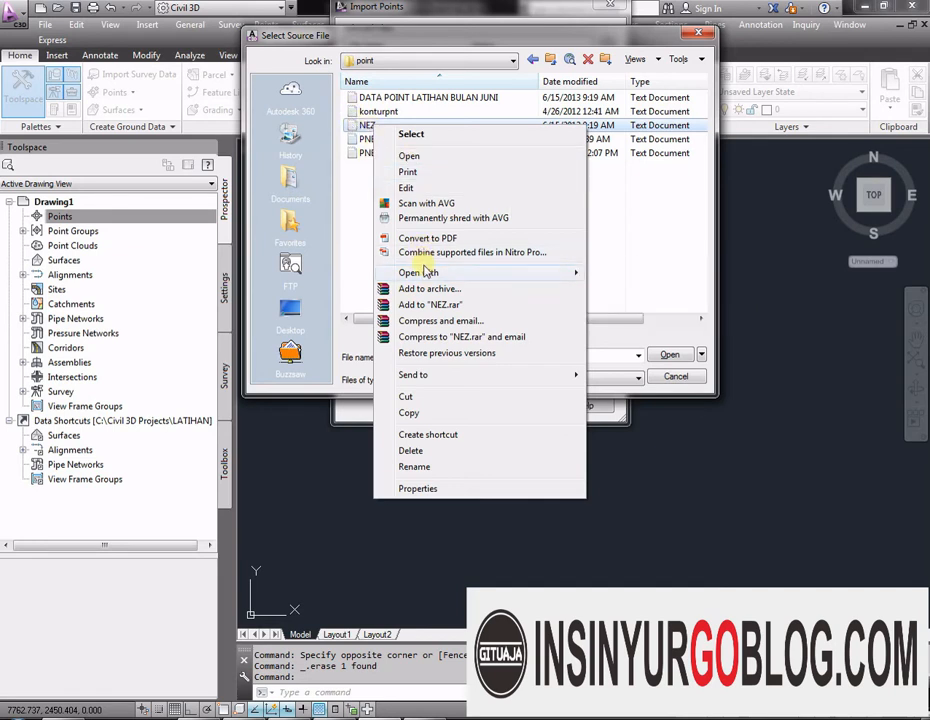
left_click(605, 272)
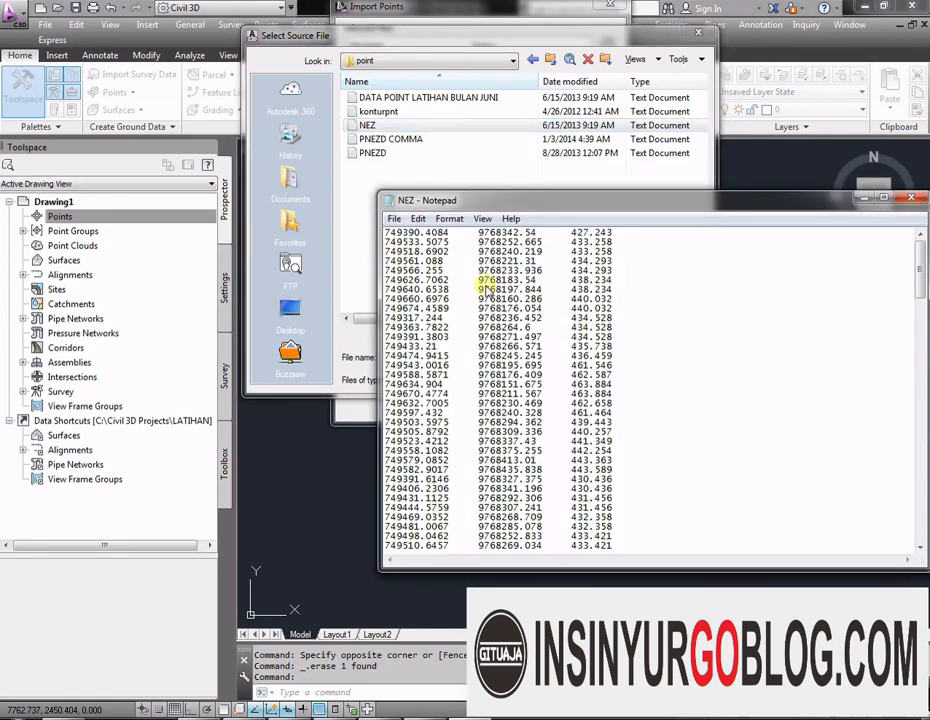
left_click_drag(543, 201, 603, 284)
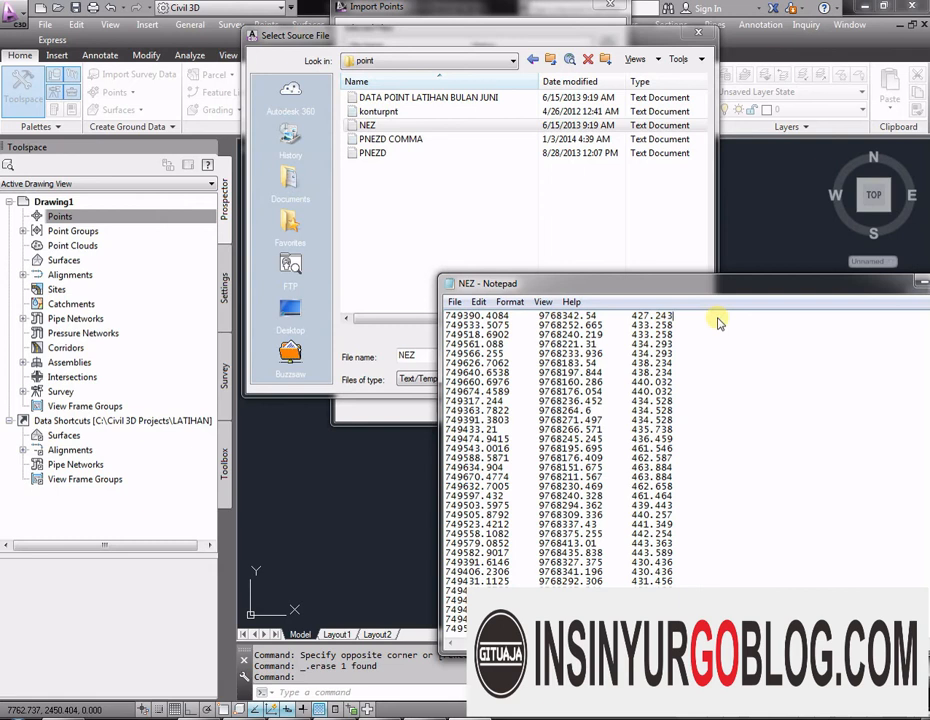
left_click(380, 127)
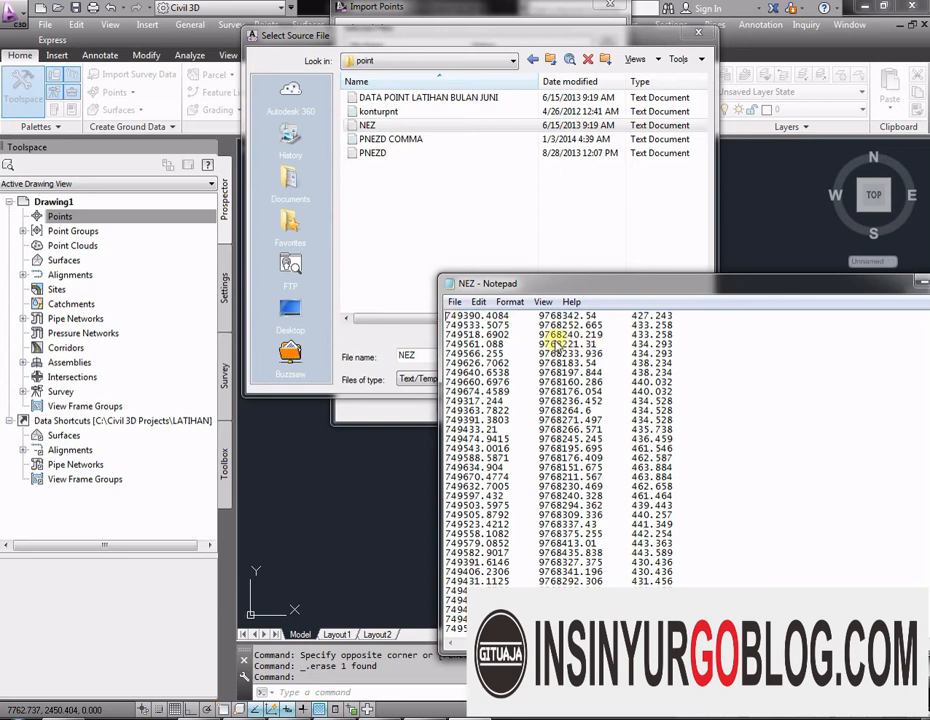
left_click_drag(623, 284, 533, 223)
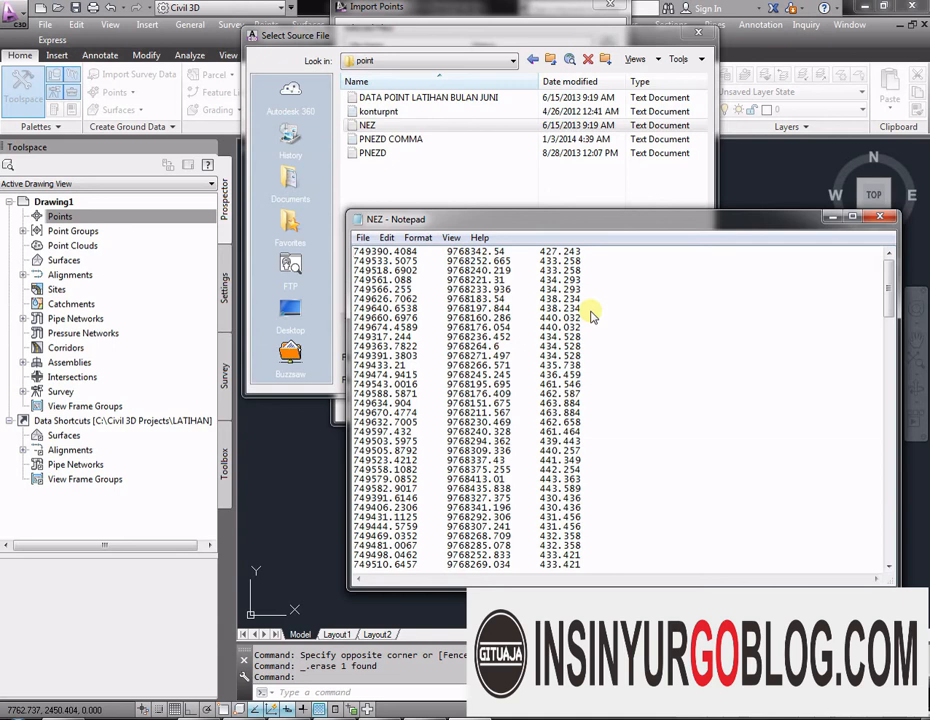
Step: Close the NEZ text file and leave the source file selection and point import without importing anything
left_click(880, 216)
left_click(376, 153)
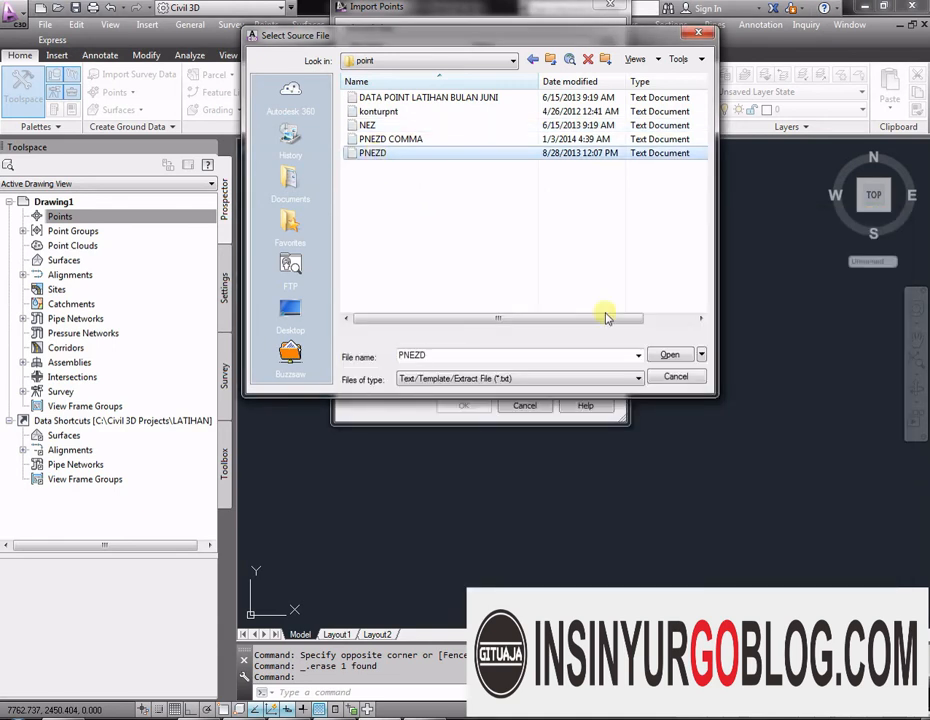
left_click(688, 378)
left_click(539, 407)
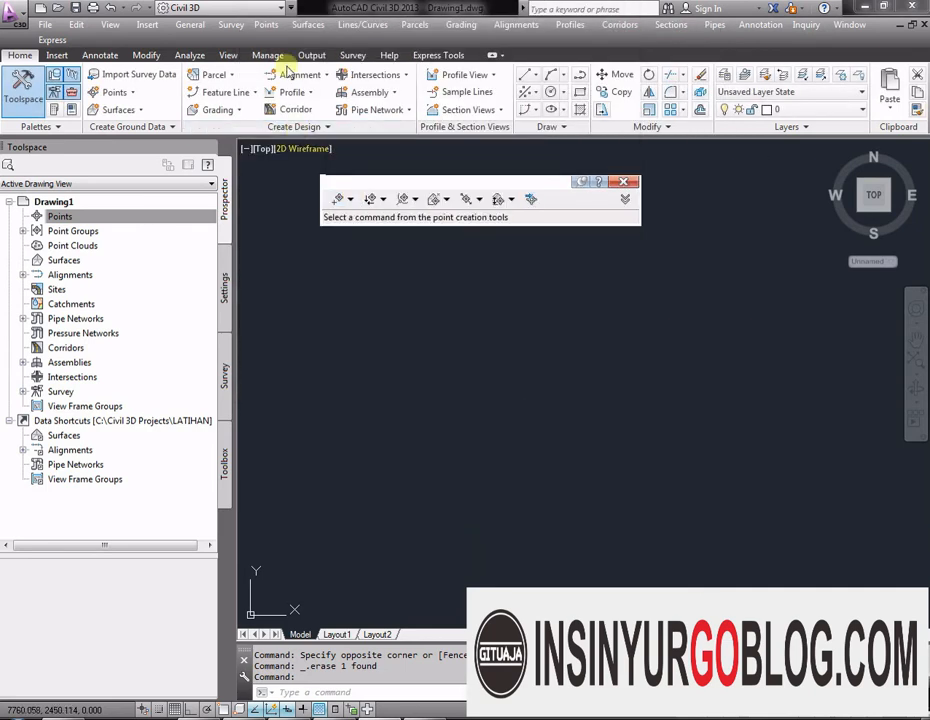
Step: Start a point import and add PNEZD.txt from the BAHAN KURSUS\point folder on drive D: as its source file
left_click(532, 203)
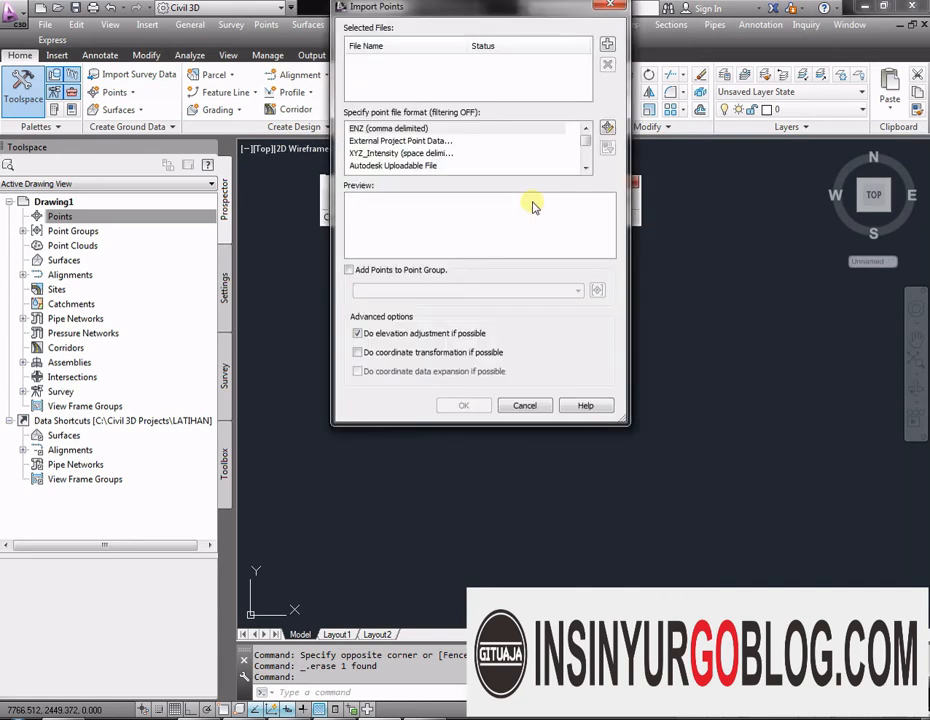
left_click(606, 46)
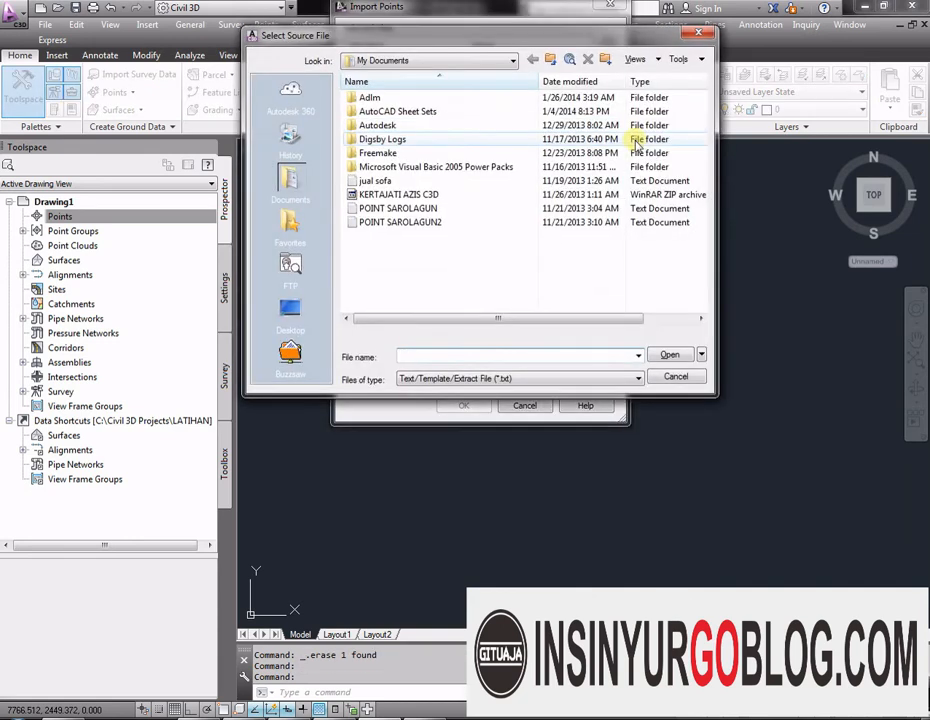
left_click(440, 60)
left_click(395, 146)
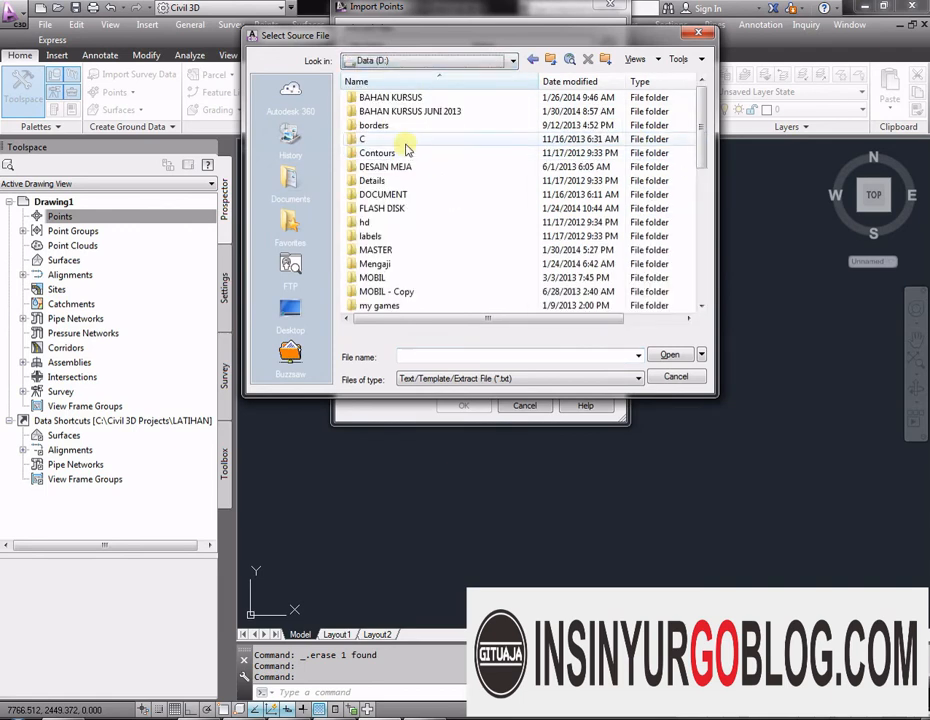
double_click(378, 98)
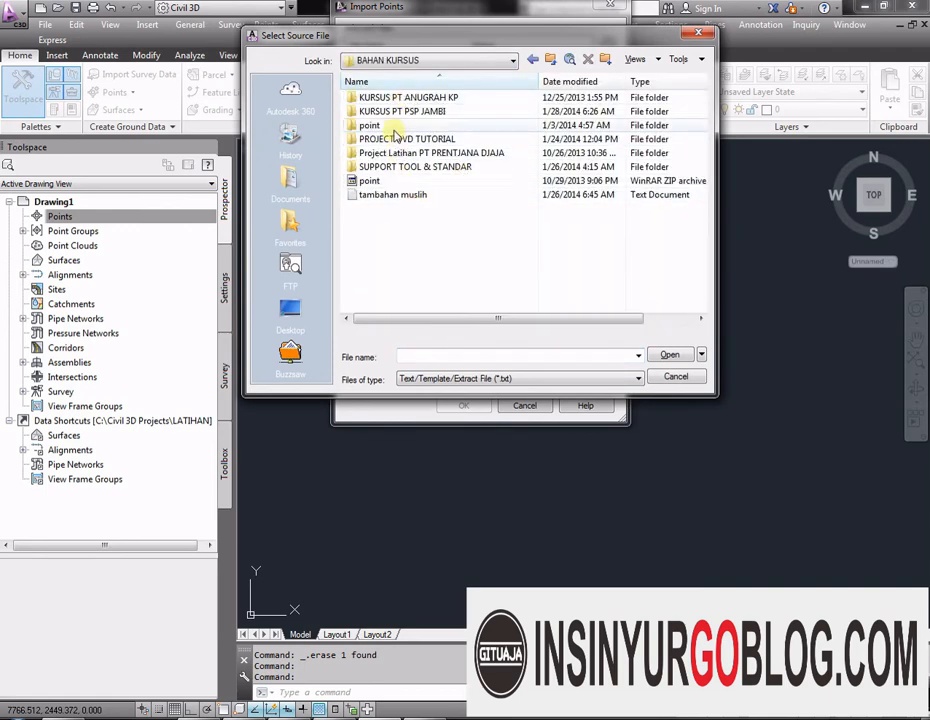
double_click(362, 125)
left_click(397, 155)
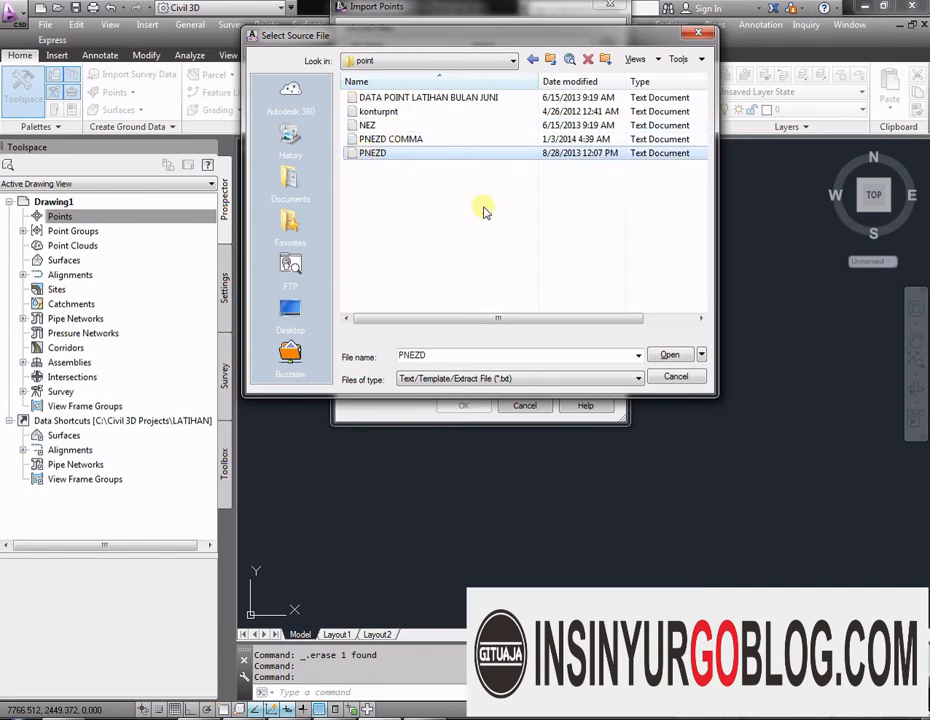
left_click(681, 356)
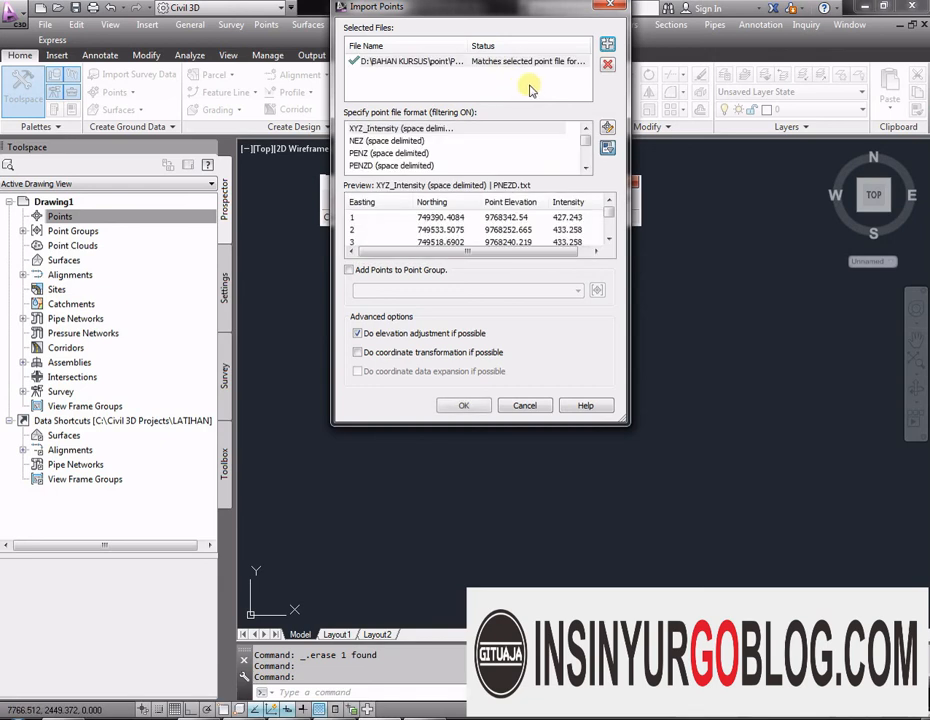
Step: Set the point file format to PNEZD (space delimited) and check the first point rows in the preview
left_click(384, 166)
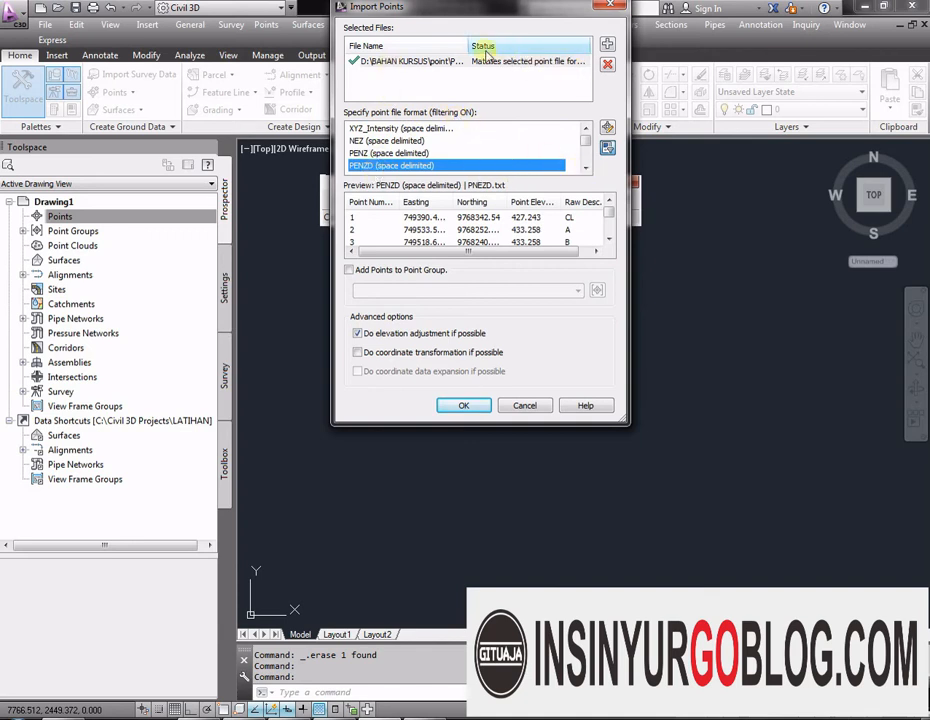
left_click_drag(467, 45, 549, 49)
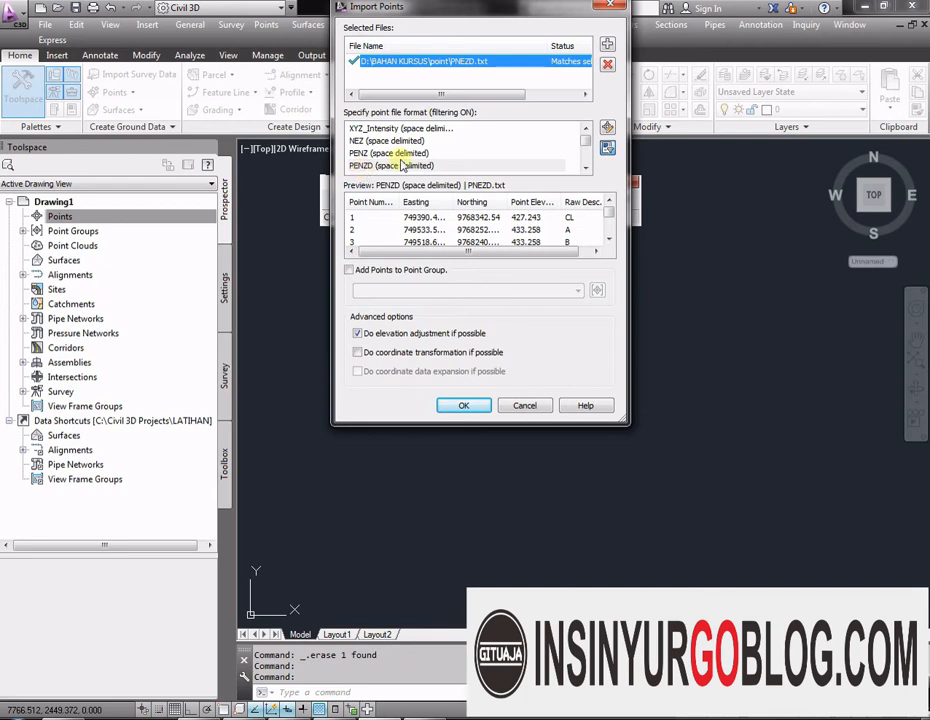
left_click(586, 169)
left_click(586, 169)
left_click(586, 169)
left_click(586, 169)
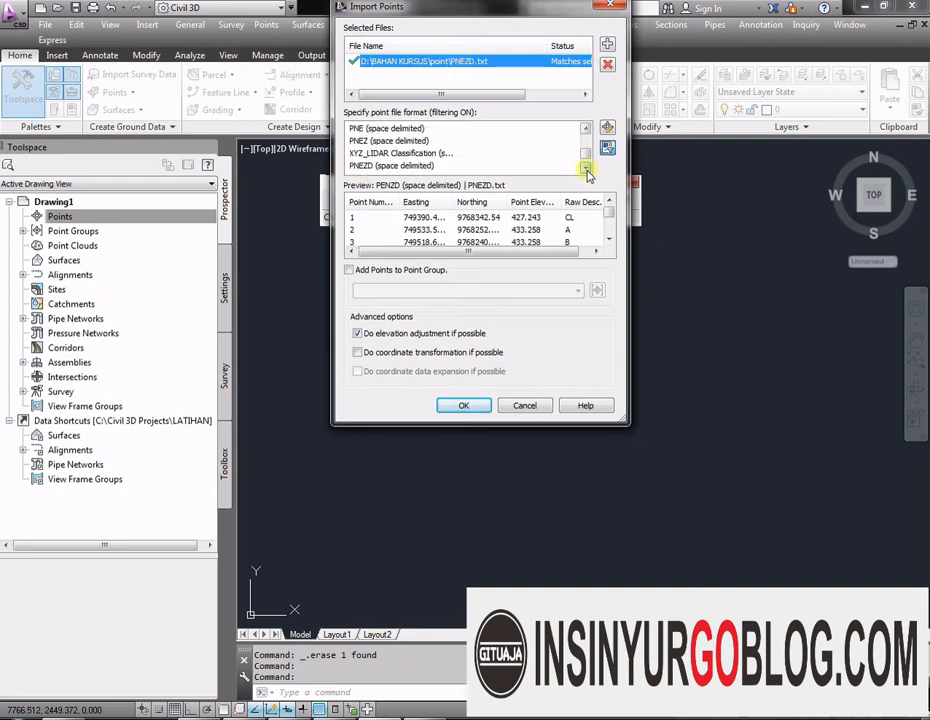
left_click(586, 169)
left_click(360, 153)
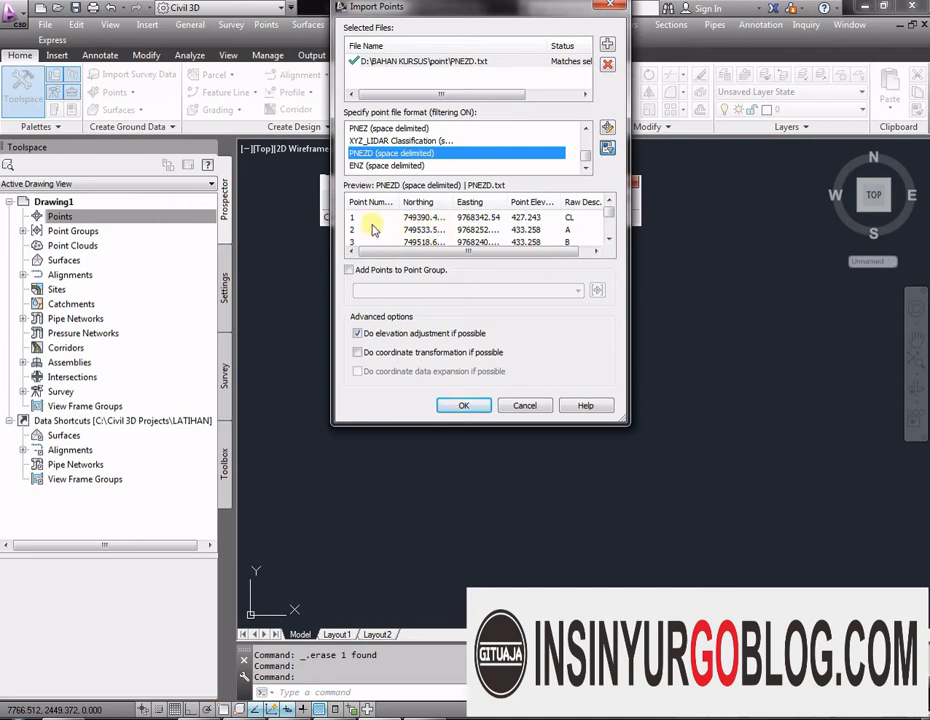
left_click(609, 244)
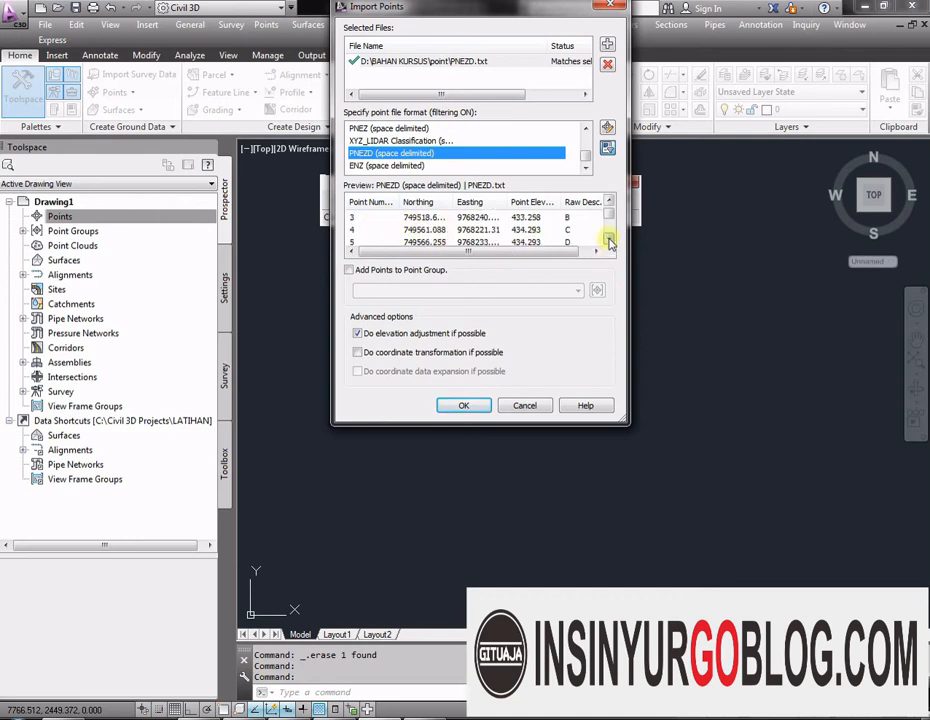
left_click(609, 243)
left_click(609, 243)
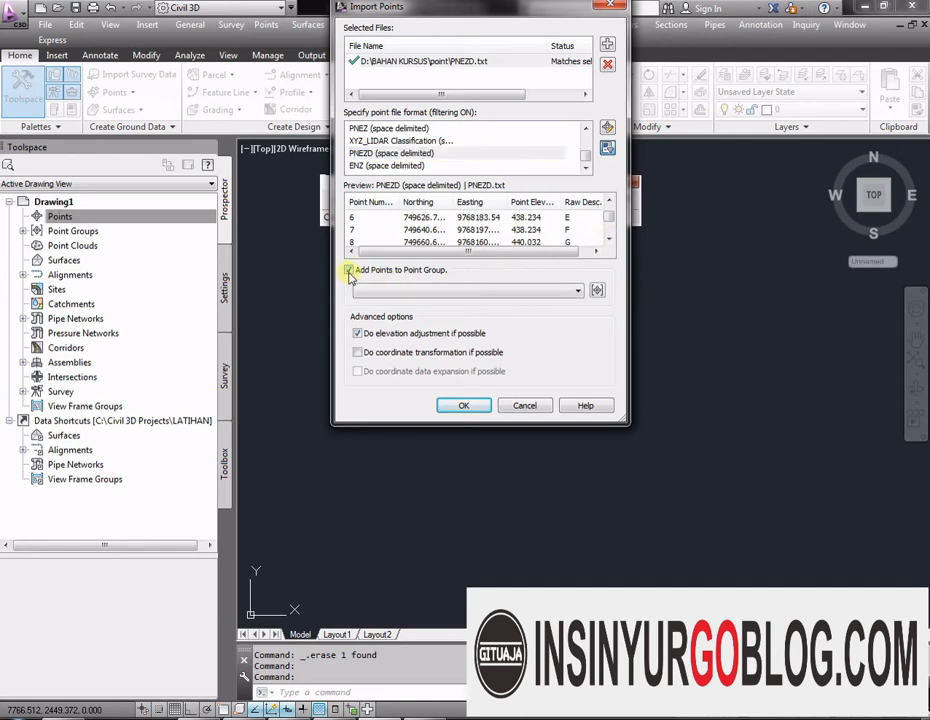
Step: Check which point groups the import offers, cancel the import and close the point creation tools
left_click(349, 270)
left_click(388, 292)
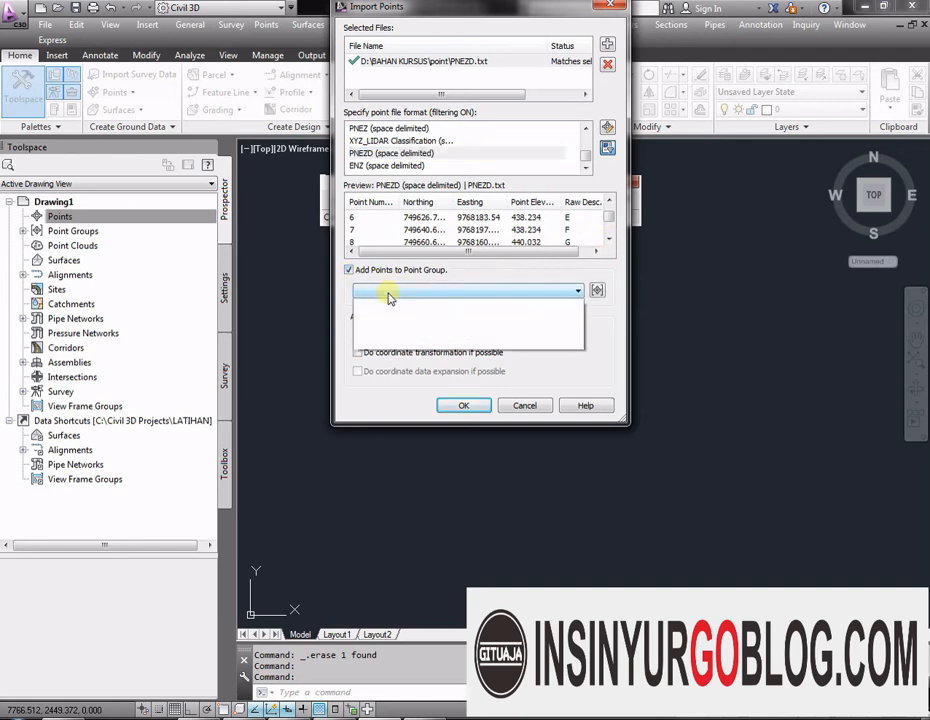
left_click(469, 262)
left_click(352, 270)
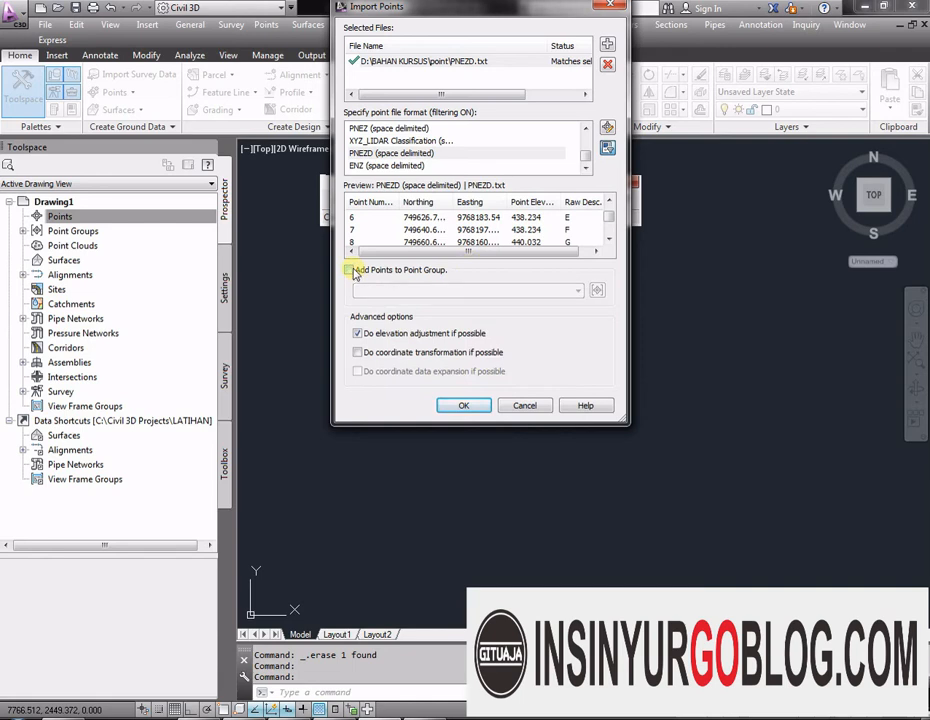
left_click(524, 405)
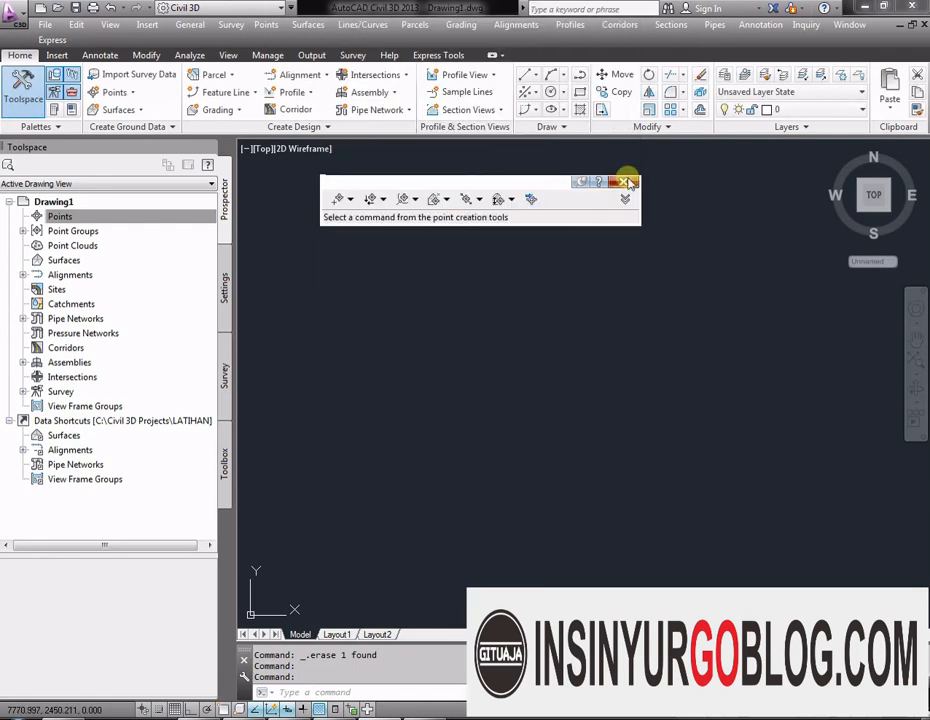
left_click(622, 193)
Step: Create a new point group named "Point Group -Latihan-1" with the default point and label styles
left_click(23, 231)
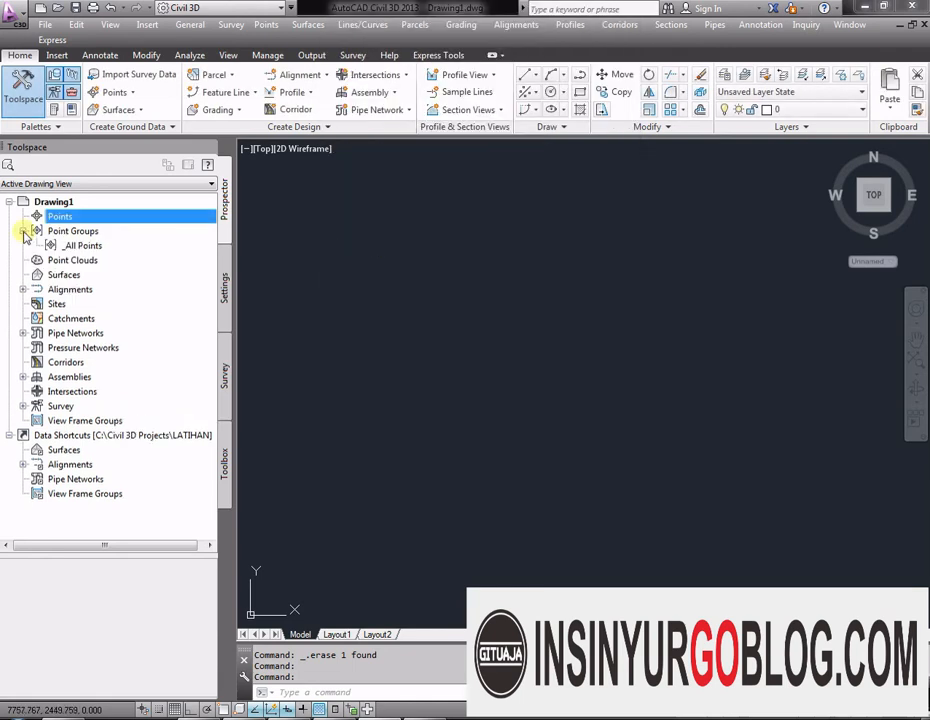
right_click(51, 233)
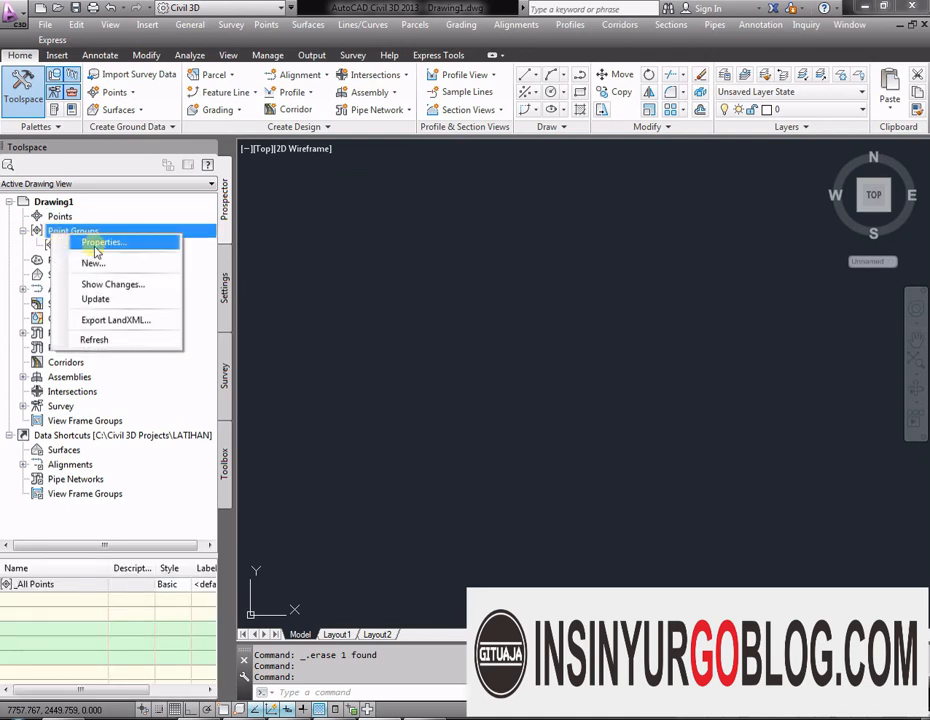
left_click(52, 203)
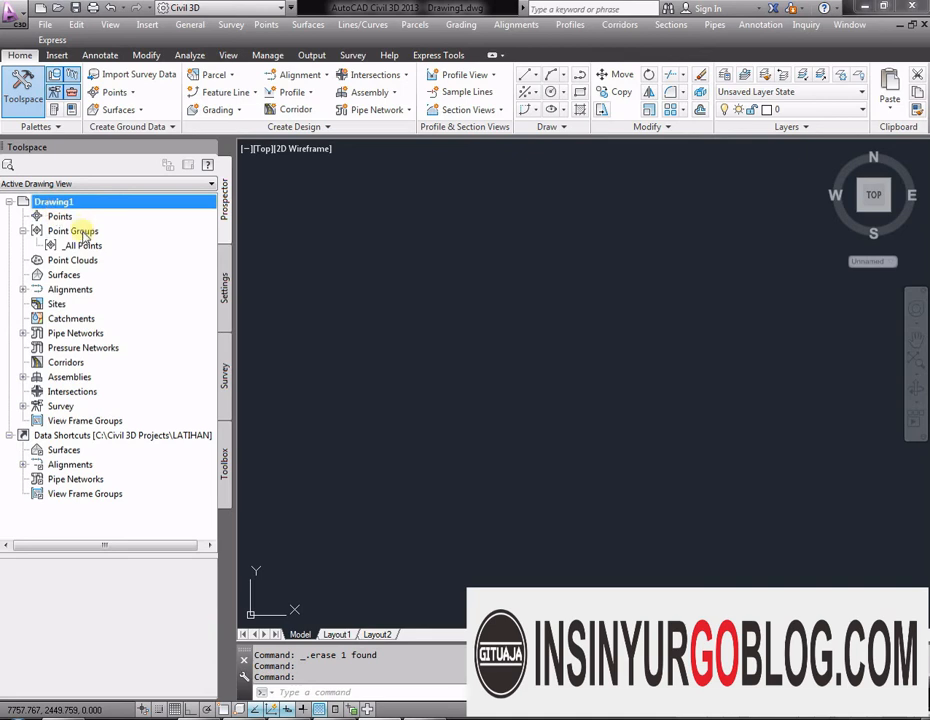
left_click(74, 231)
right_click(86, 236)
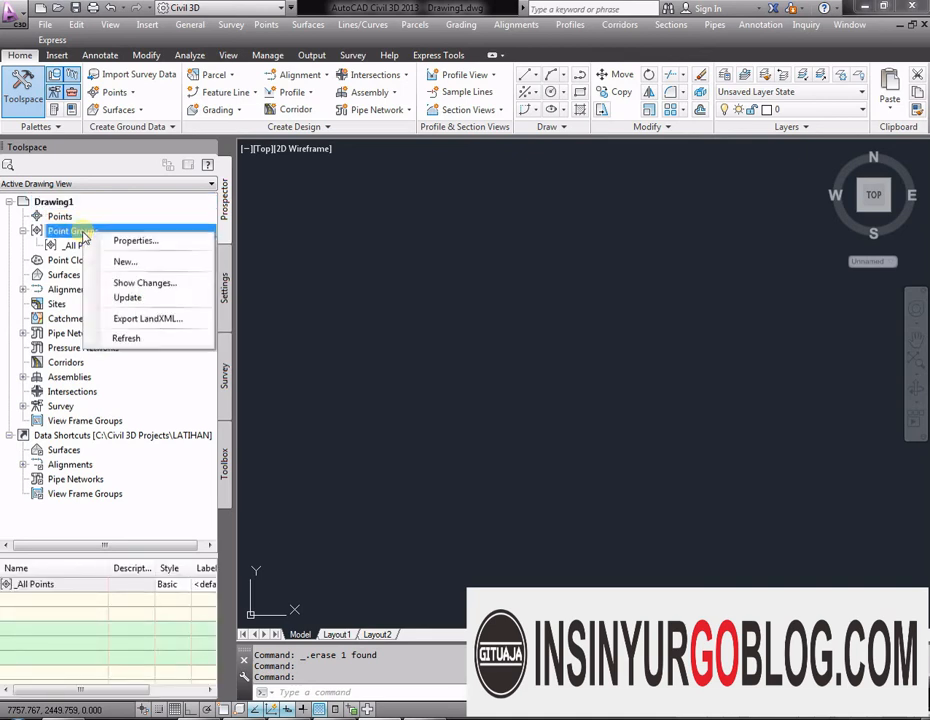
left_click(117, 263)
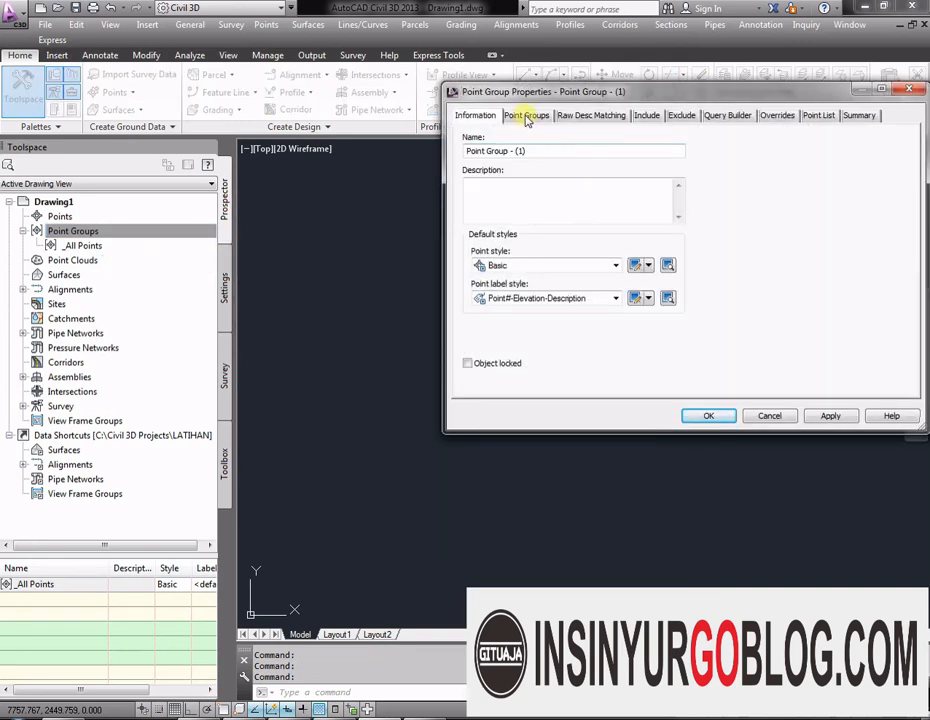
left_click_drag(534, 155, 514, 155)
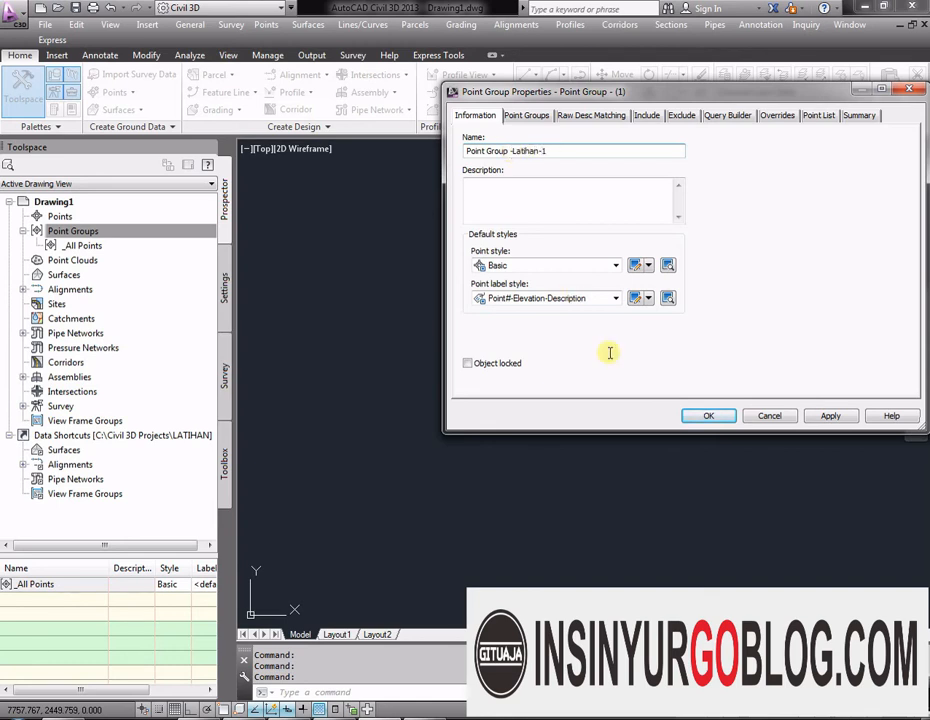
left_click(708, 416)
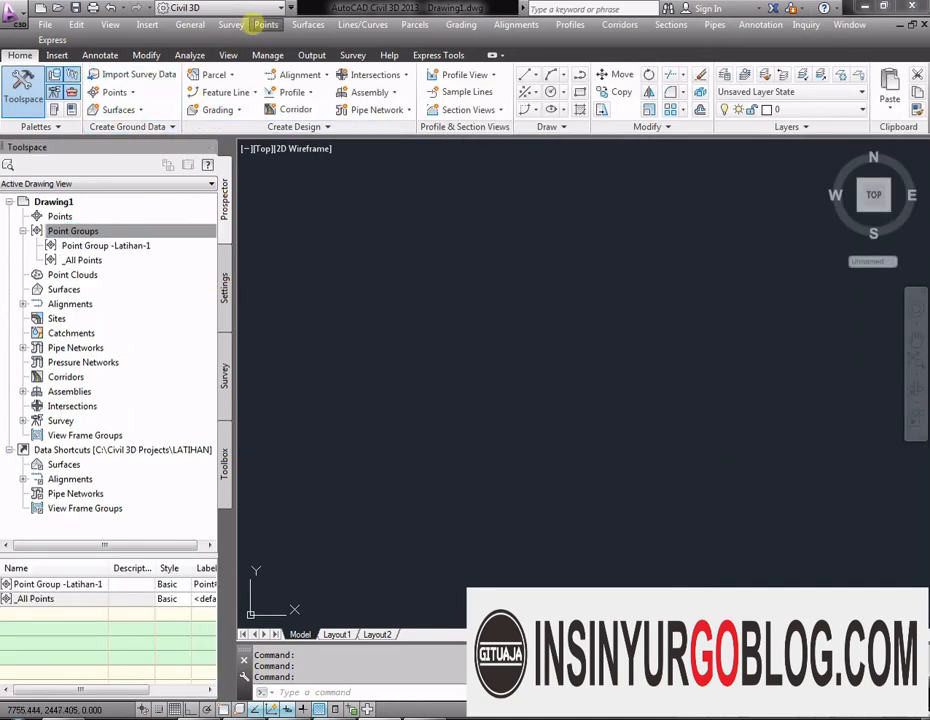
Step: Reopen the point creation tools, start a point import and add PNEZD.txt as the source file
left_click(264, 24)
left_click(130, 94)
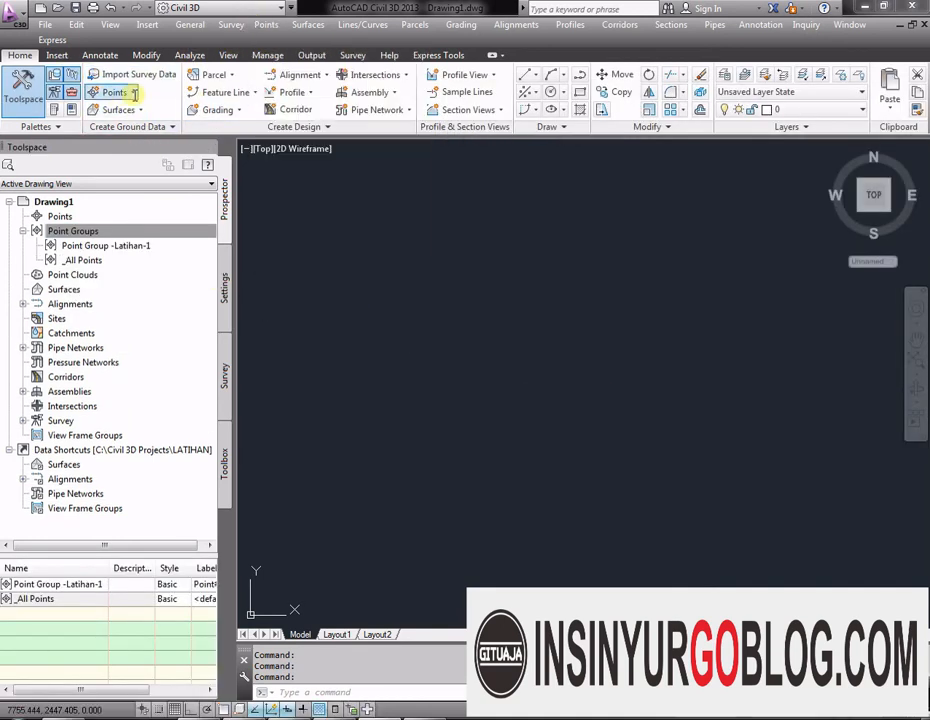
left_click(135, 92)
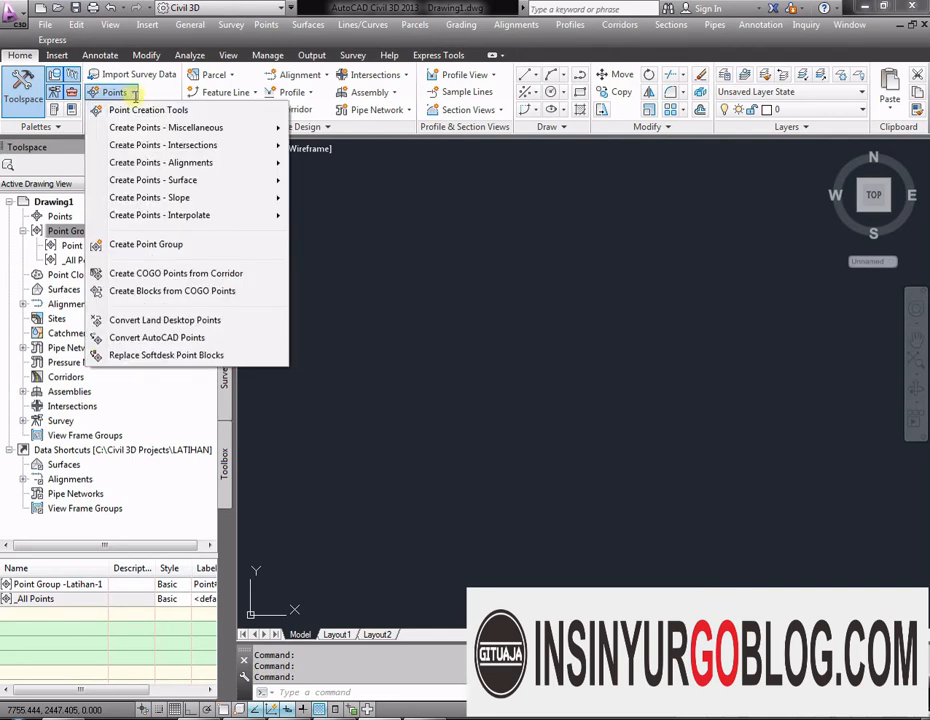
left_click(132, 109)
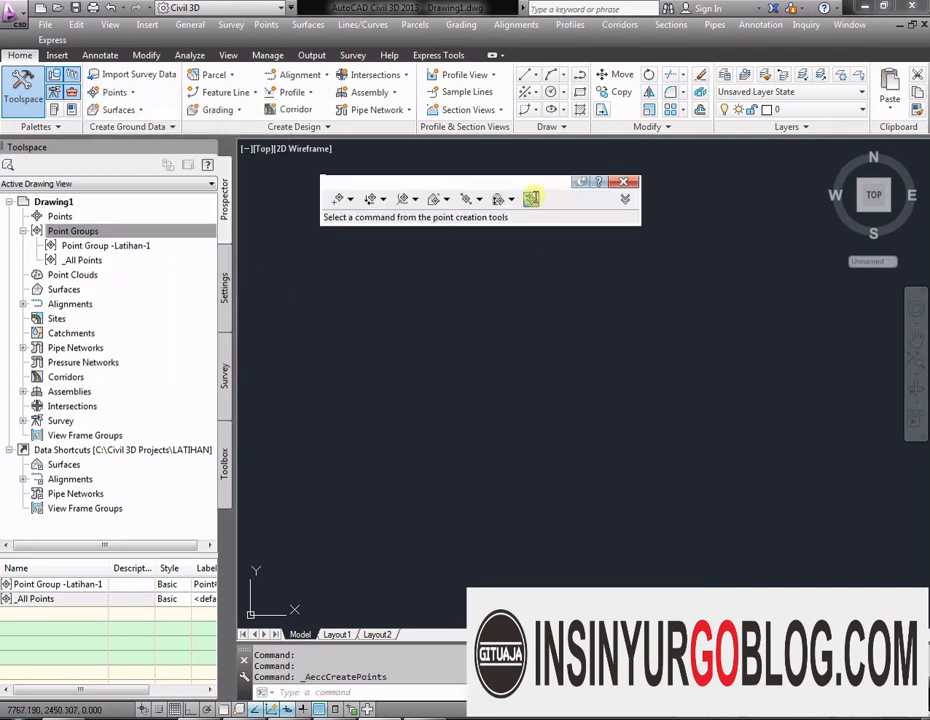
left_click(531, 198)
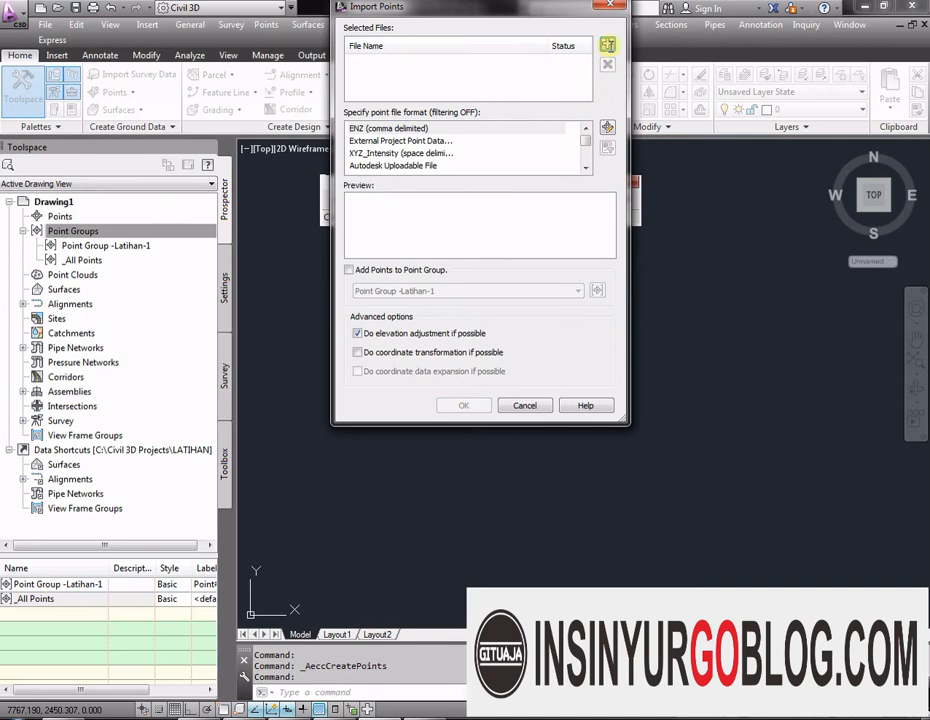
left_click(607, 45)
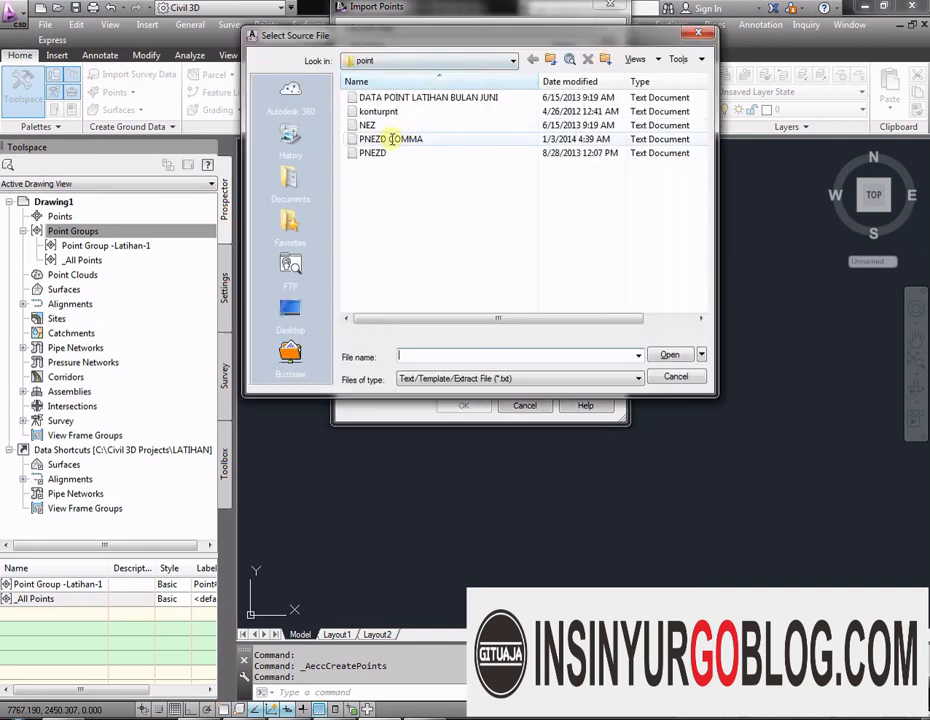
left_click(372, 153)
left_click(660, 354)
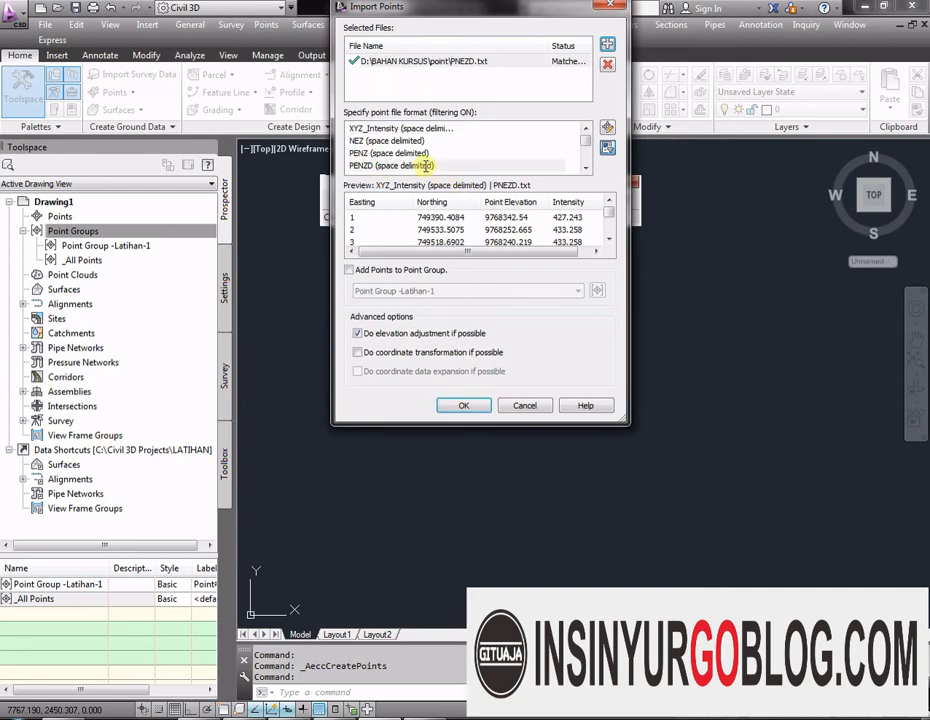
Step: Choose PNEZD (space delimited) as the point file format for the selected file
left_click(460, 166)
scroll(432, 162, "up", 1)
left_click(428, 154)
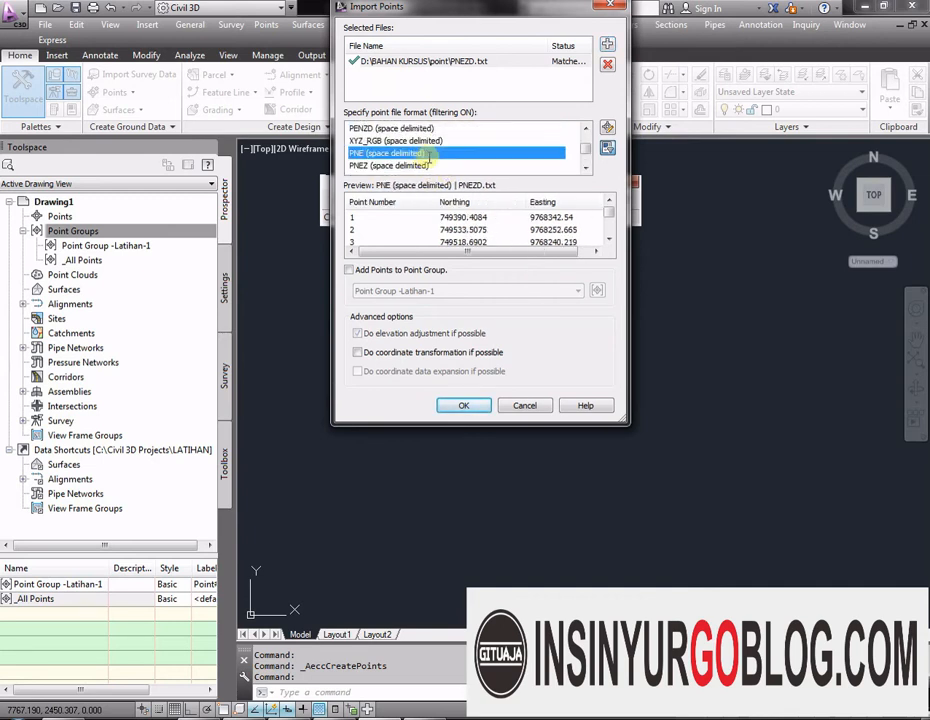
scroll(423, 162, "down", 1)
left_click(398, 153)
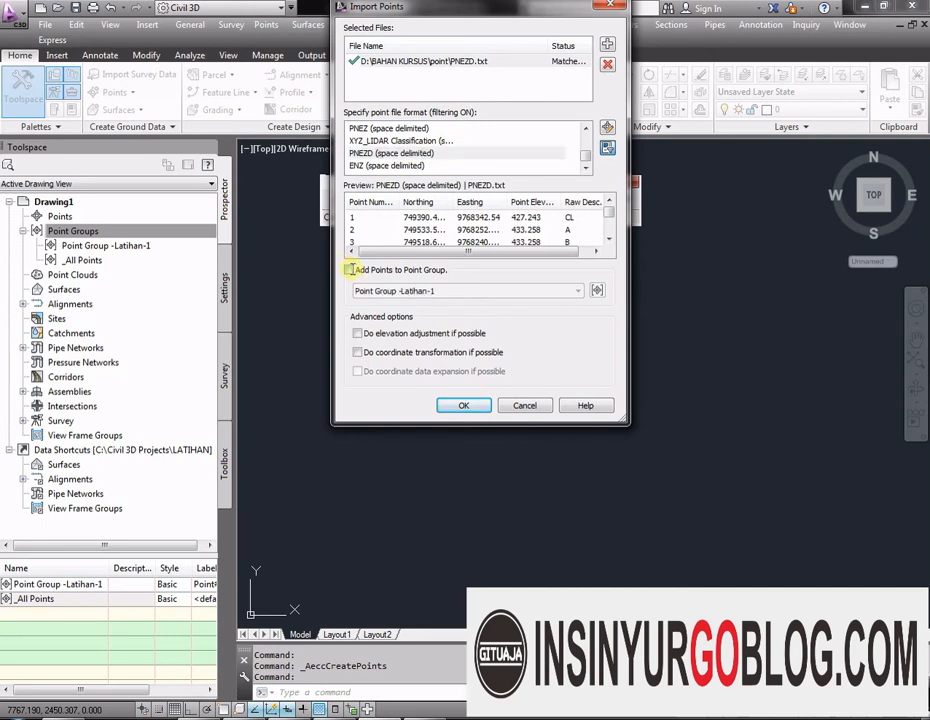
Step: Assign the imported points to the point group "Point Group -Latihan-1" and run the import
left_click(352, 270)
left_click(398, 291)
left_click(398, 293)
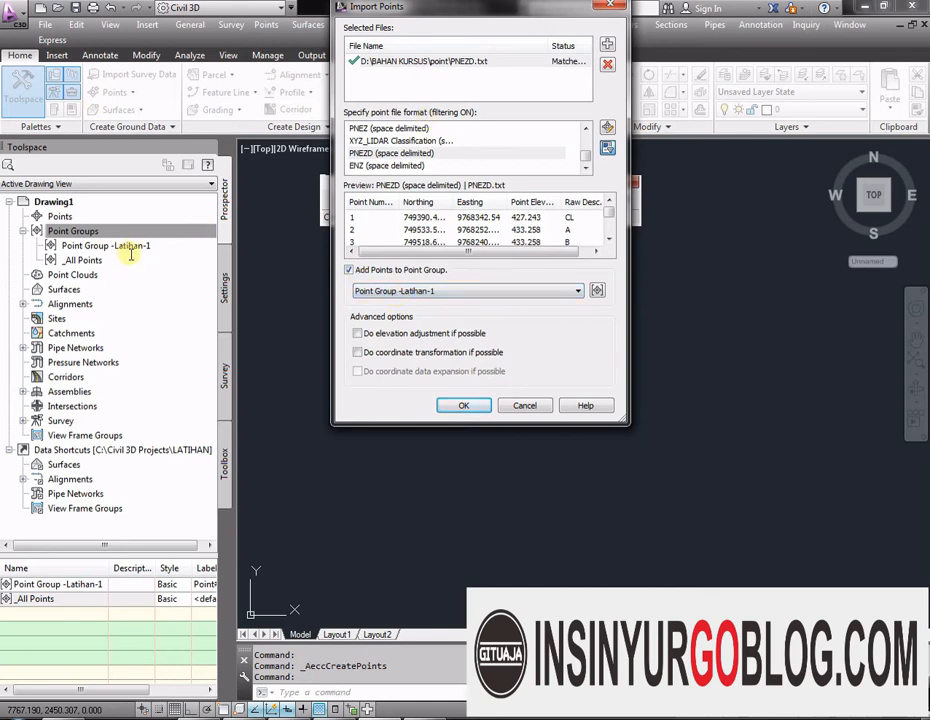
left_click(462, 405)
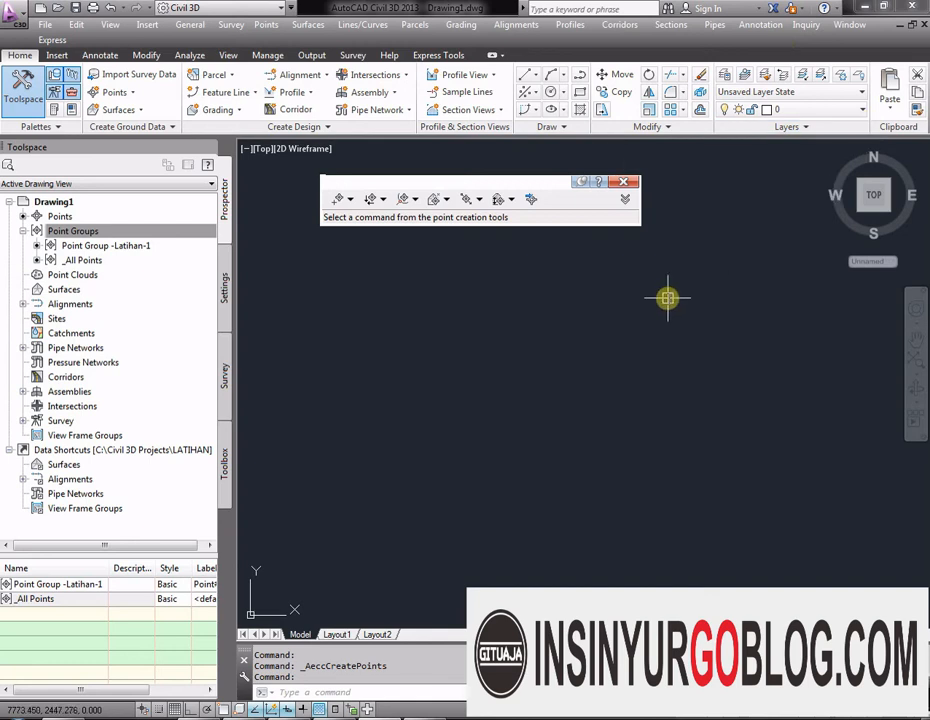
Step: Zoom to the drawing extents to locate the imported points
type("z")
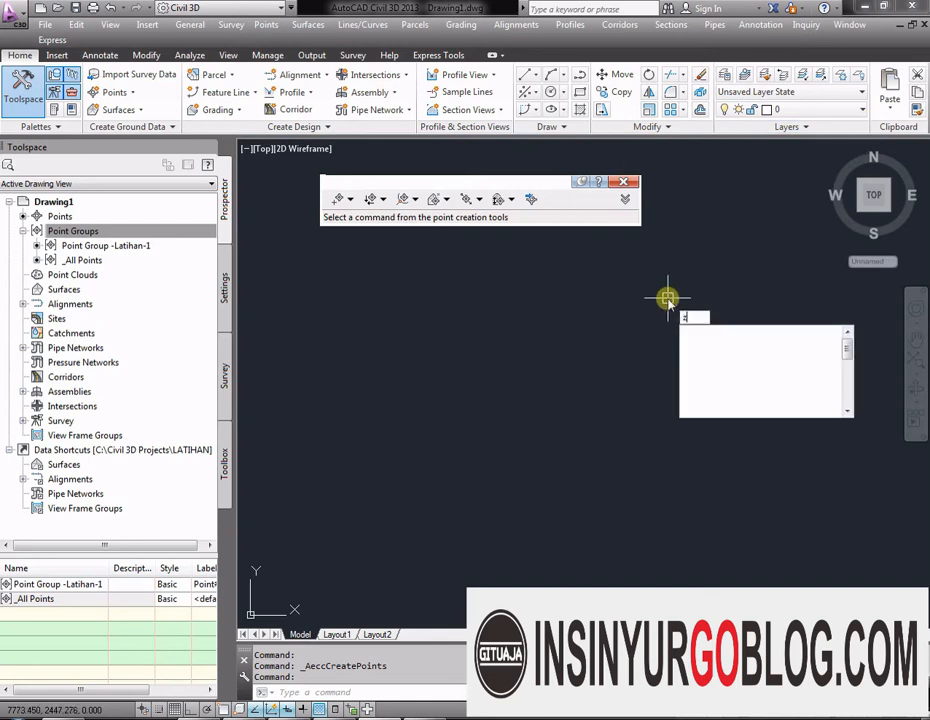
key("Return")
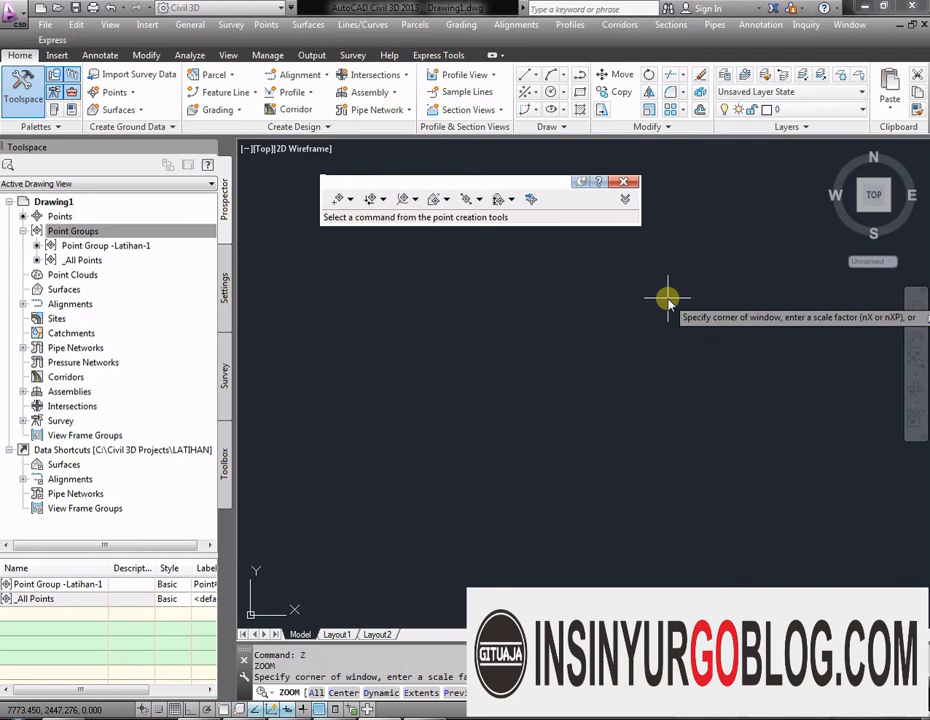
type("e")
key("Return")
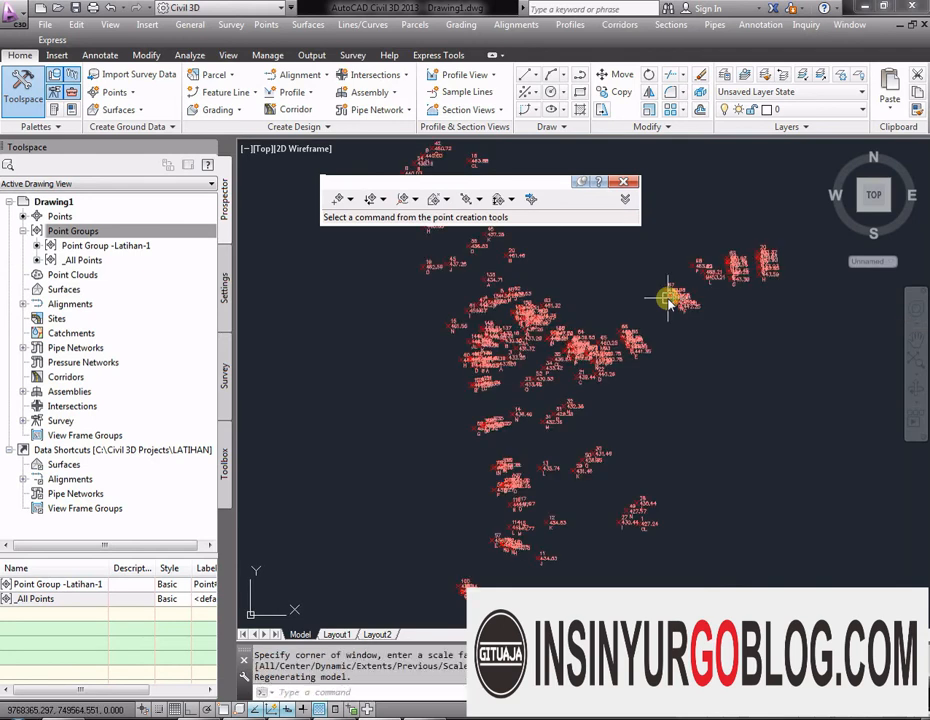
scroll(690, 300, "down", 5)
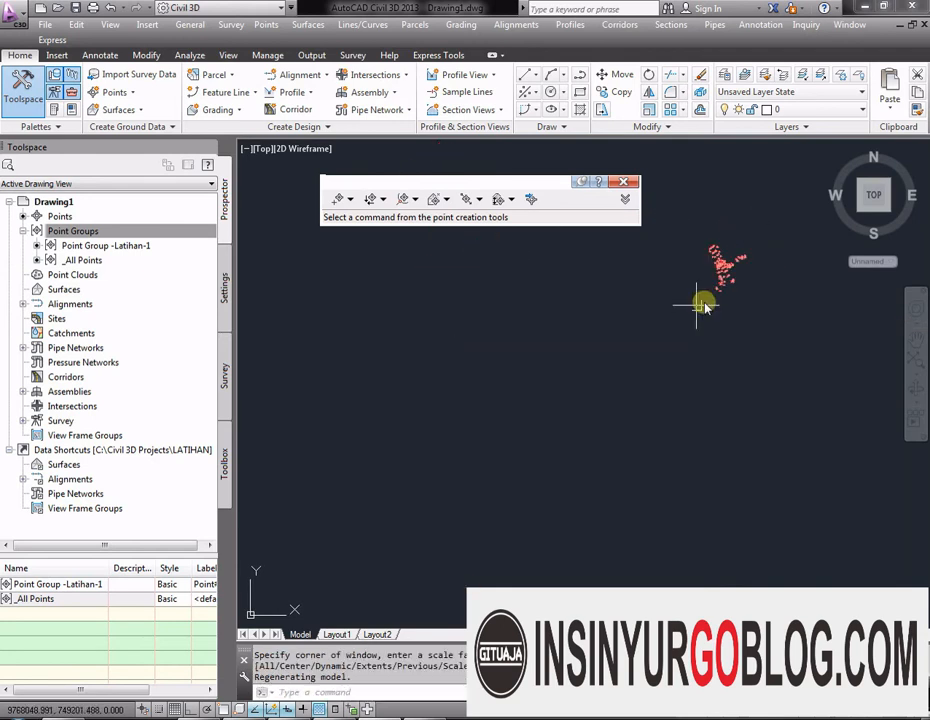
scroll(640, 410, "up", 3)
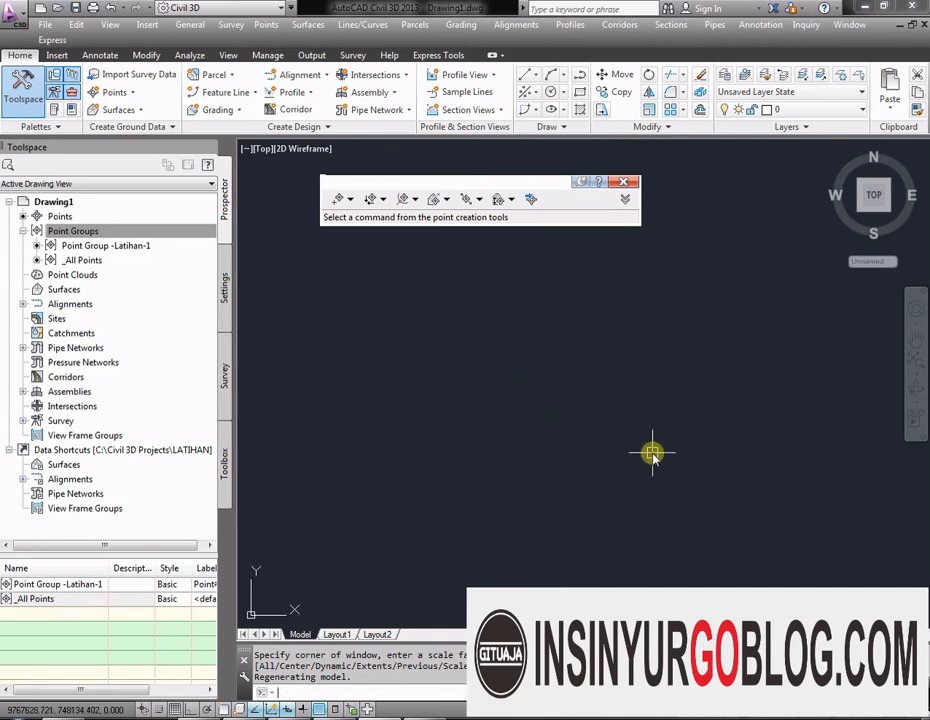
key("Escape")
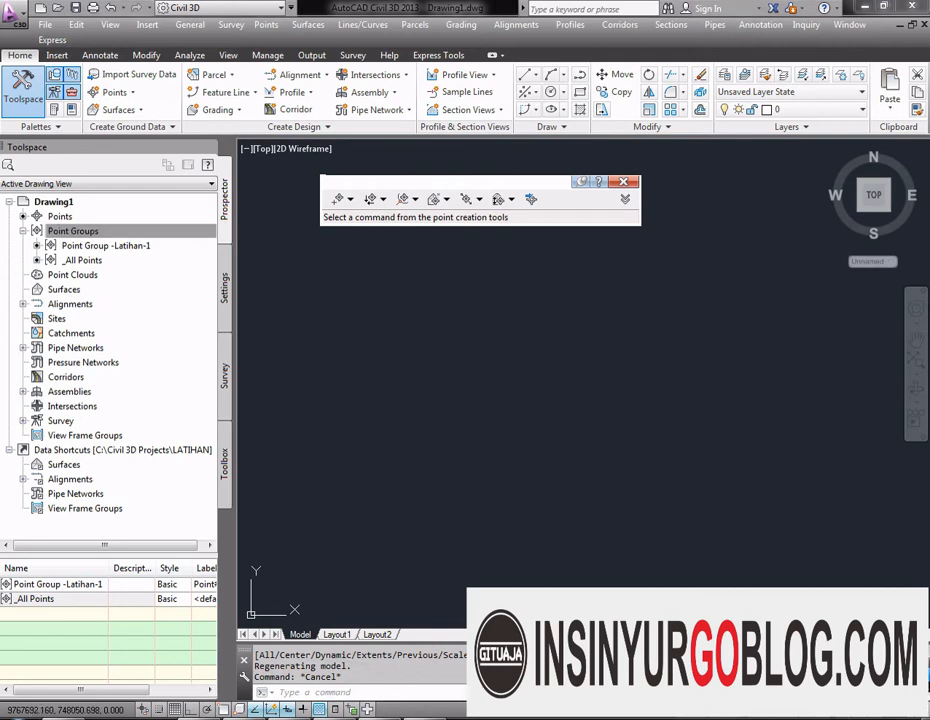
key("Escape")
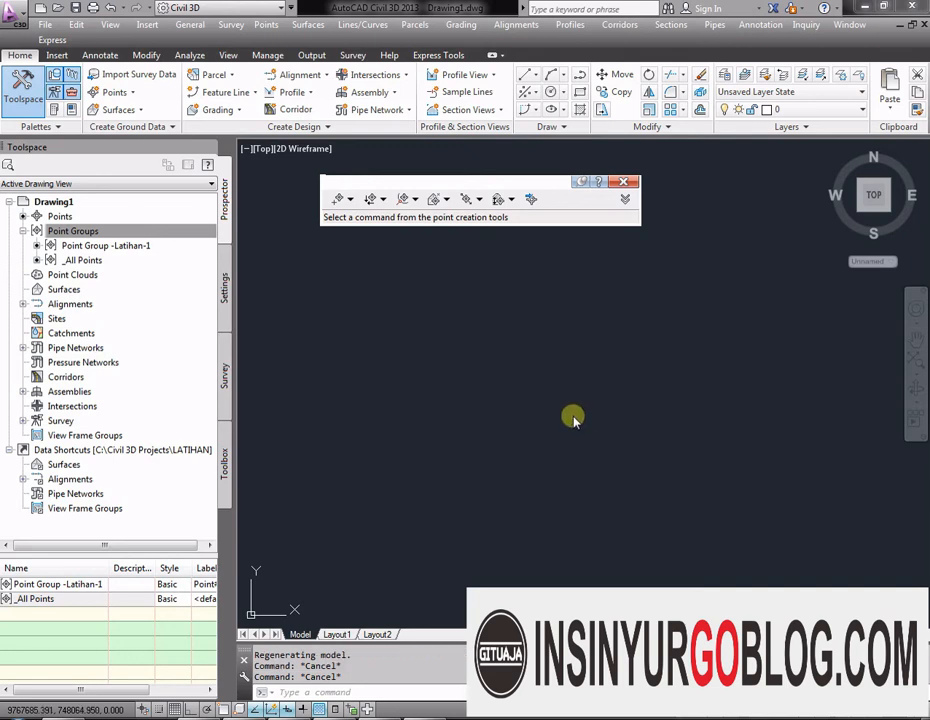
Step: Zoom to the extents again and examine the imported points' markers, numbers, elevations and descriptions up close
type("z")
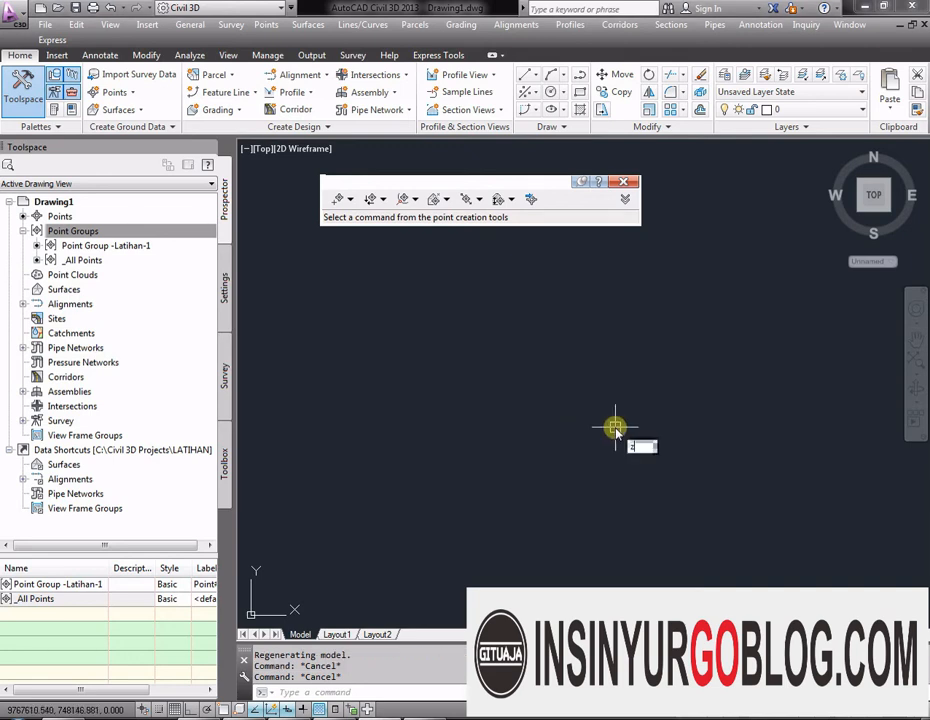
key("Return")
type("e")
key("Return")
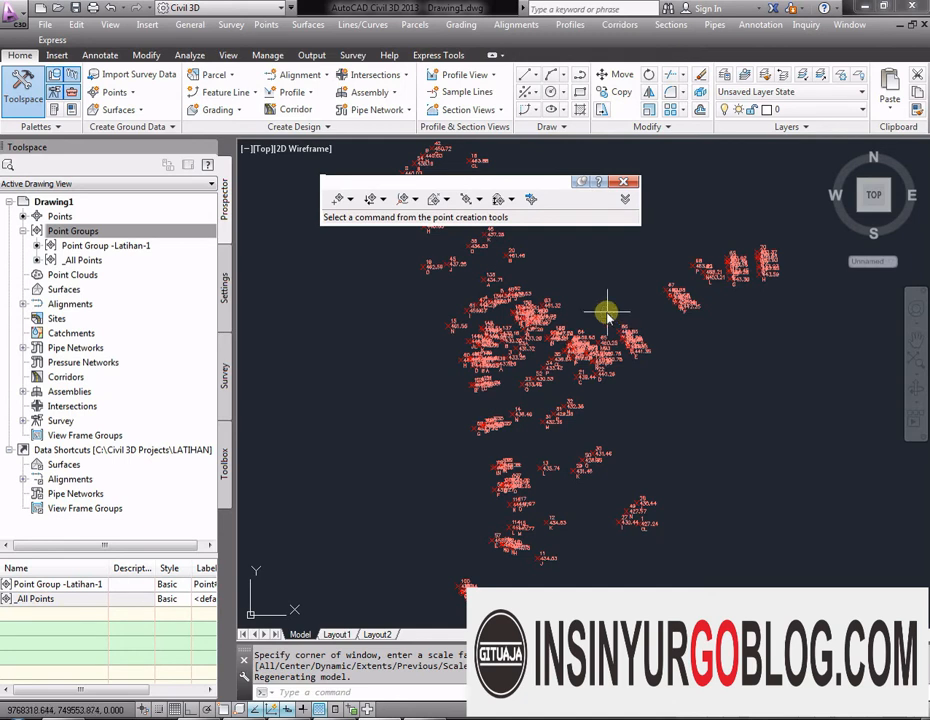
scroll(461, 273, "up", 8)
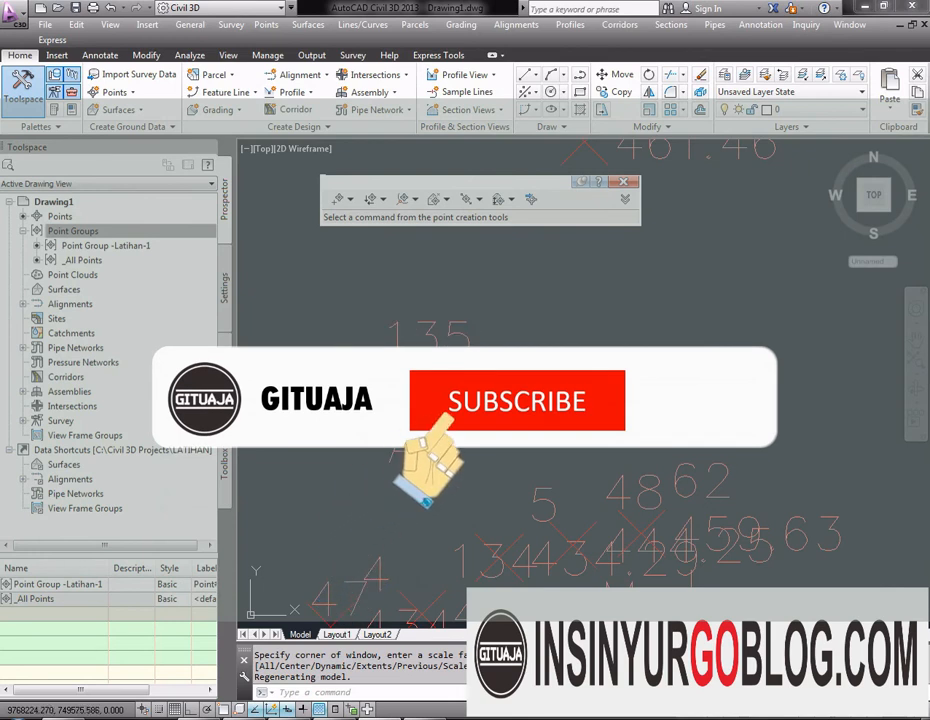
scroll(609, 424, "down", 3)
scroll(554, 329, "down", 4)
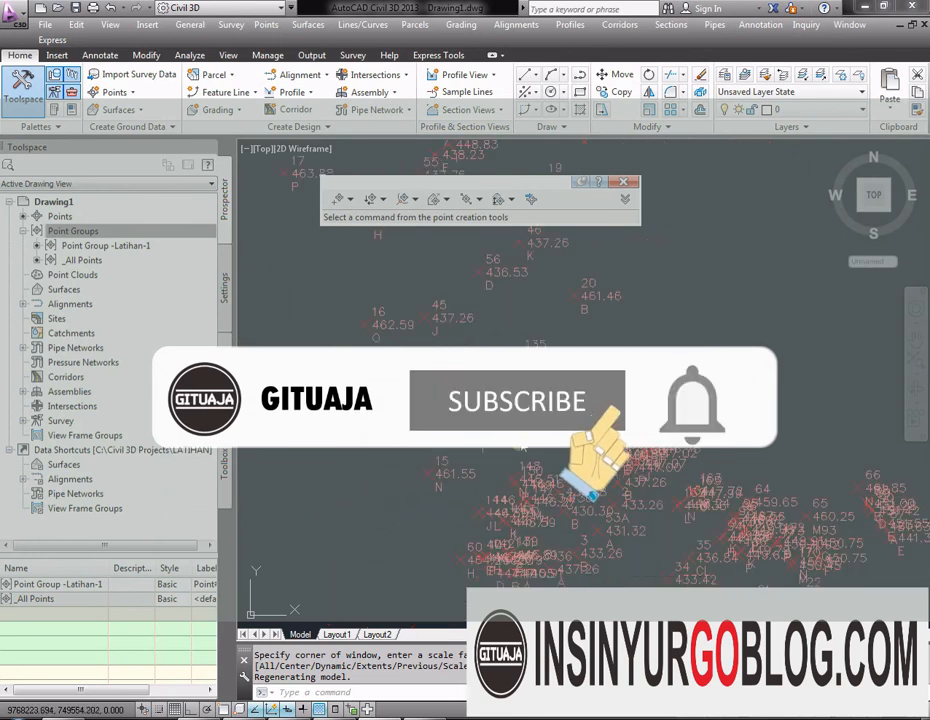
scroll(535, 348, "up", 4)
scroll(426, 311, "down", 4)
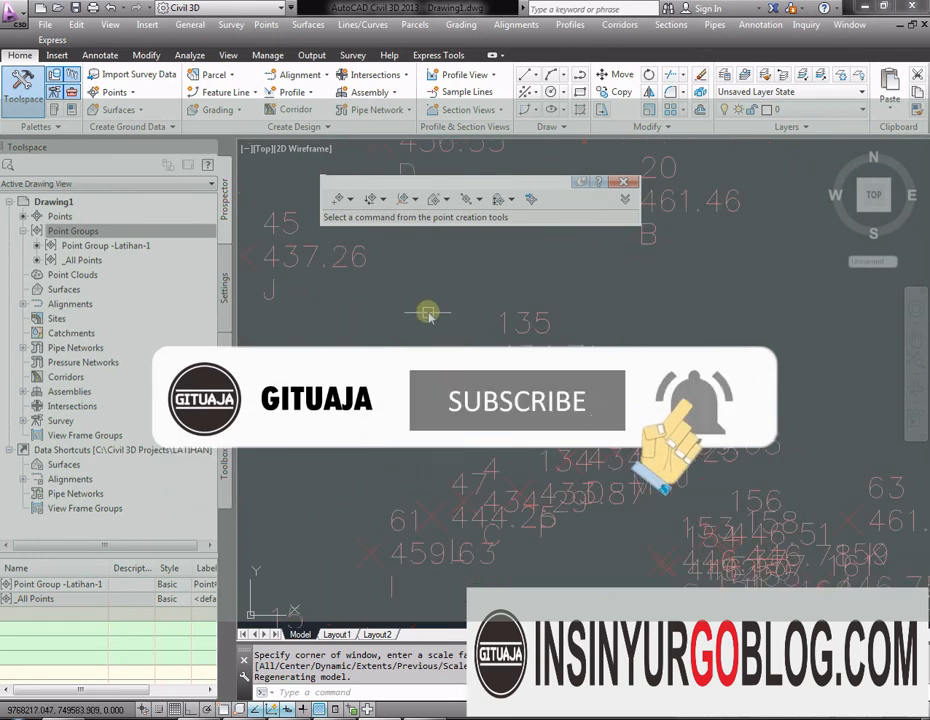
scroll(412, 410, "down", 1)
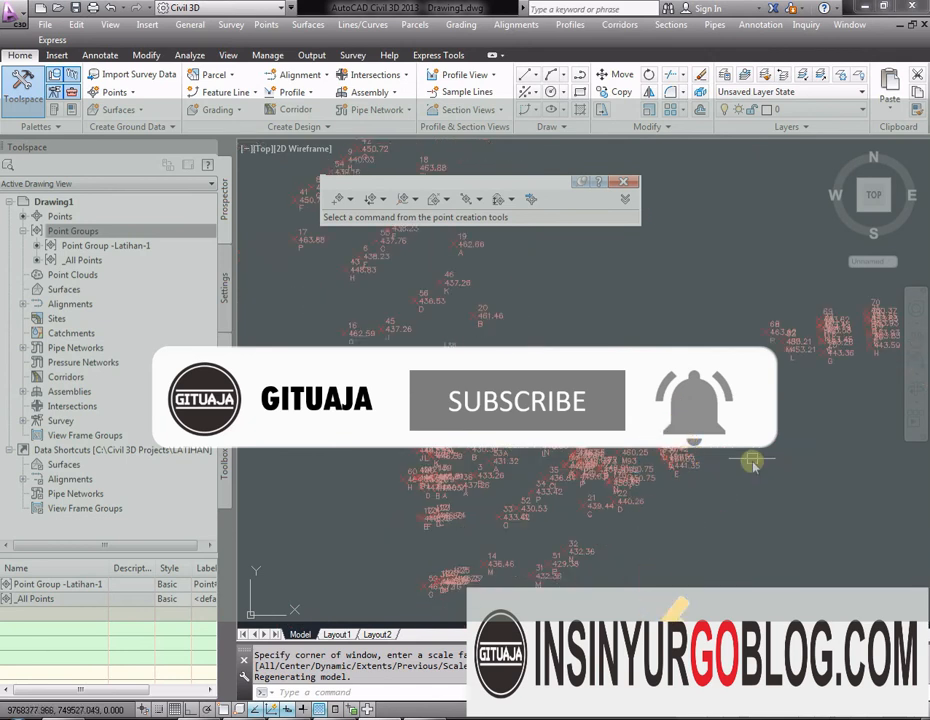
scroll(445, 349, "up", 1)
scroll(445, 349, "up", 3)
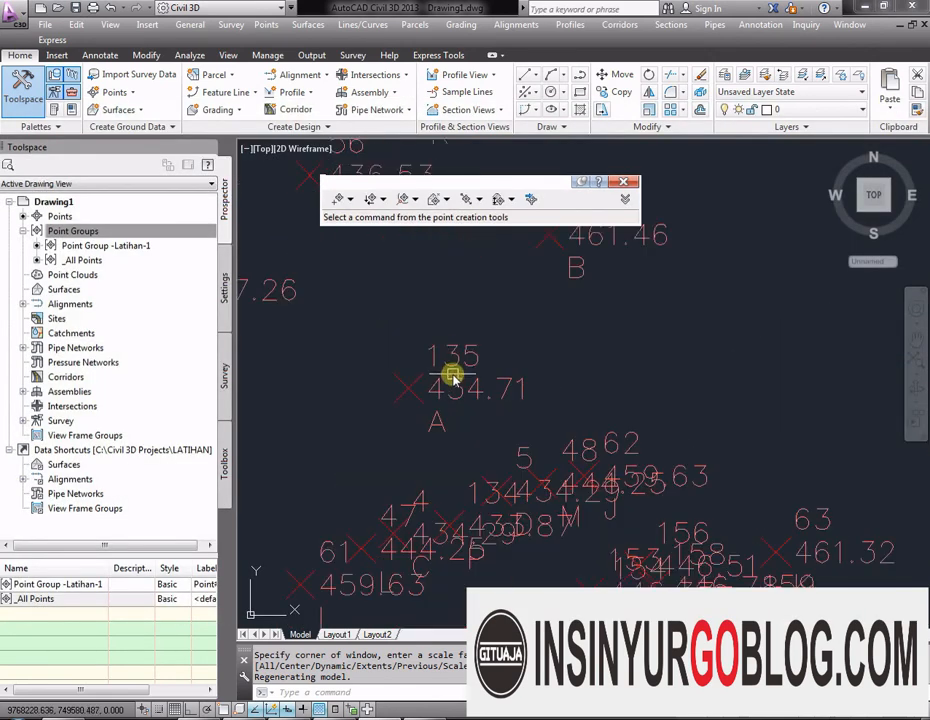
Step: Open the point group properties from point 135 and move the dialog so the points stay in view
left_click(455, 355)
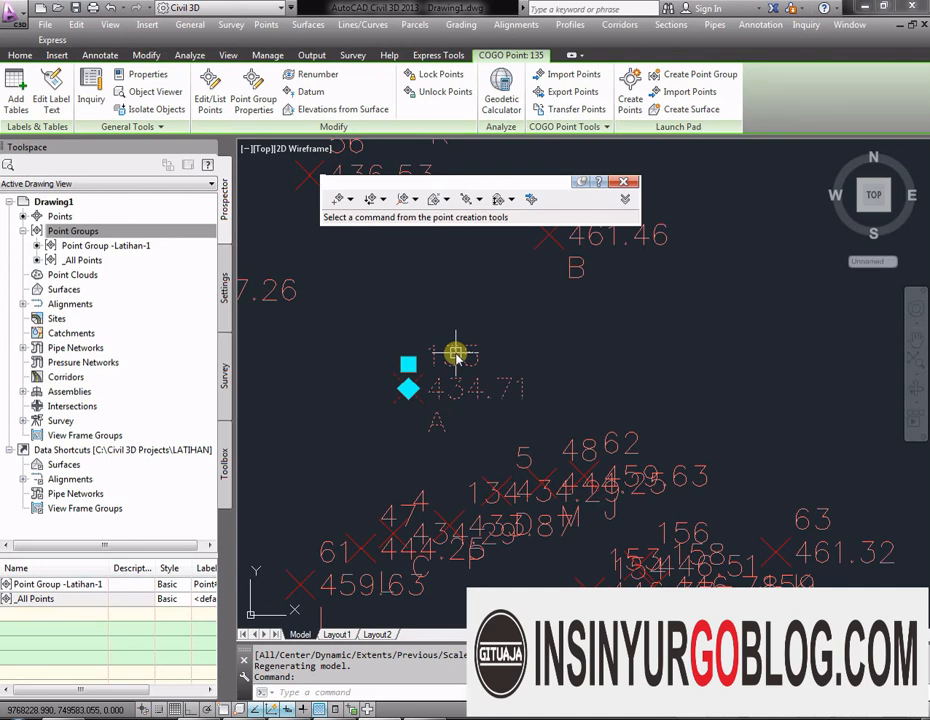
right_click(455, 355)
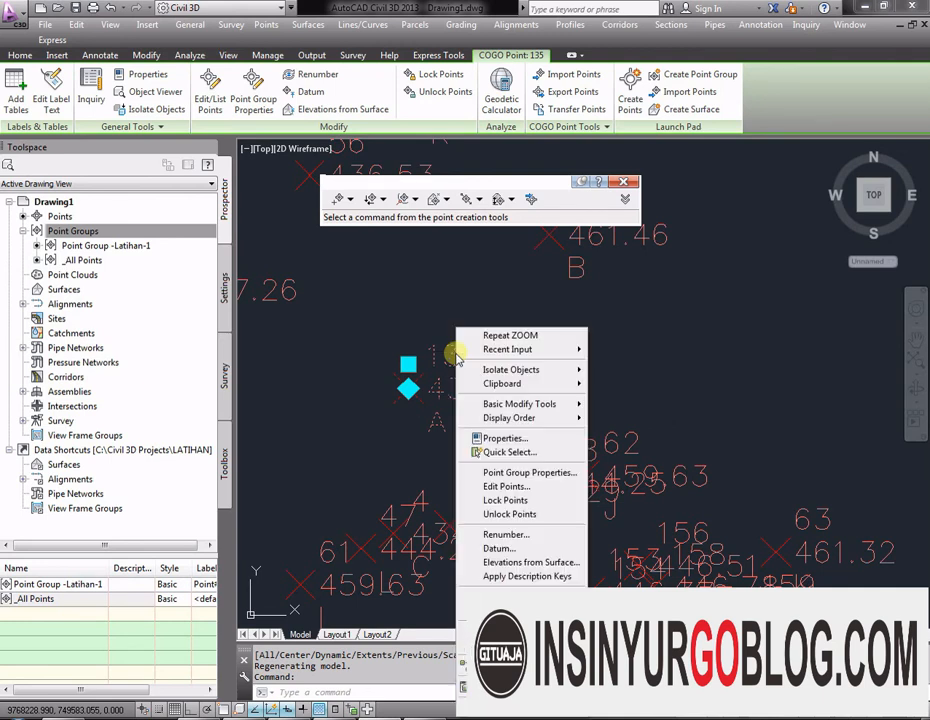
left_click(543, 475)
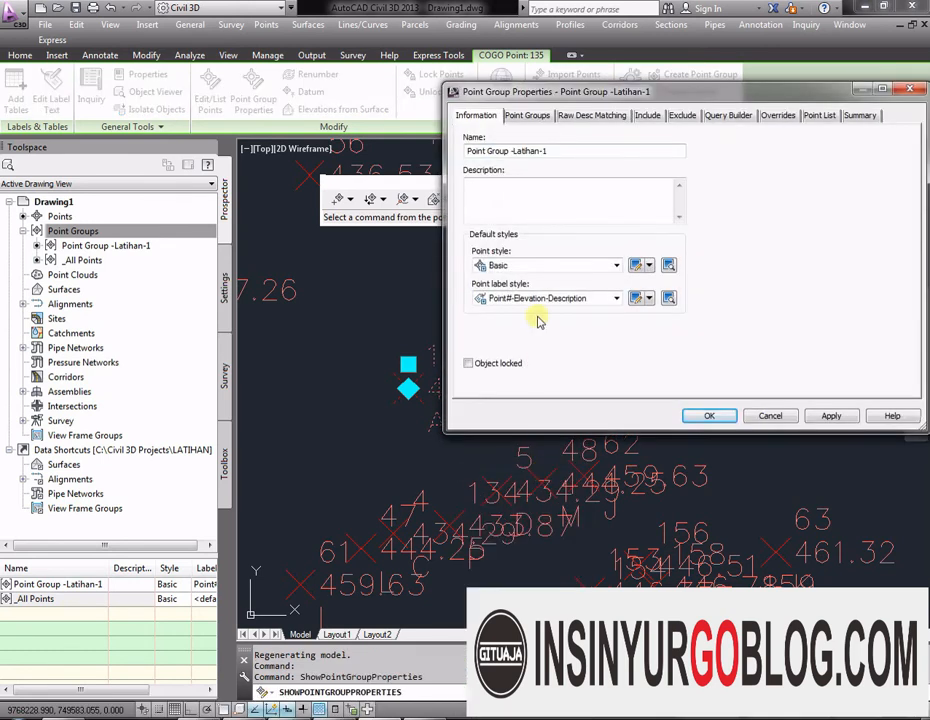
left_click_drag(585, 93, 630, 53)
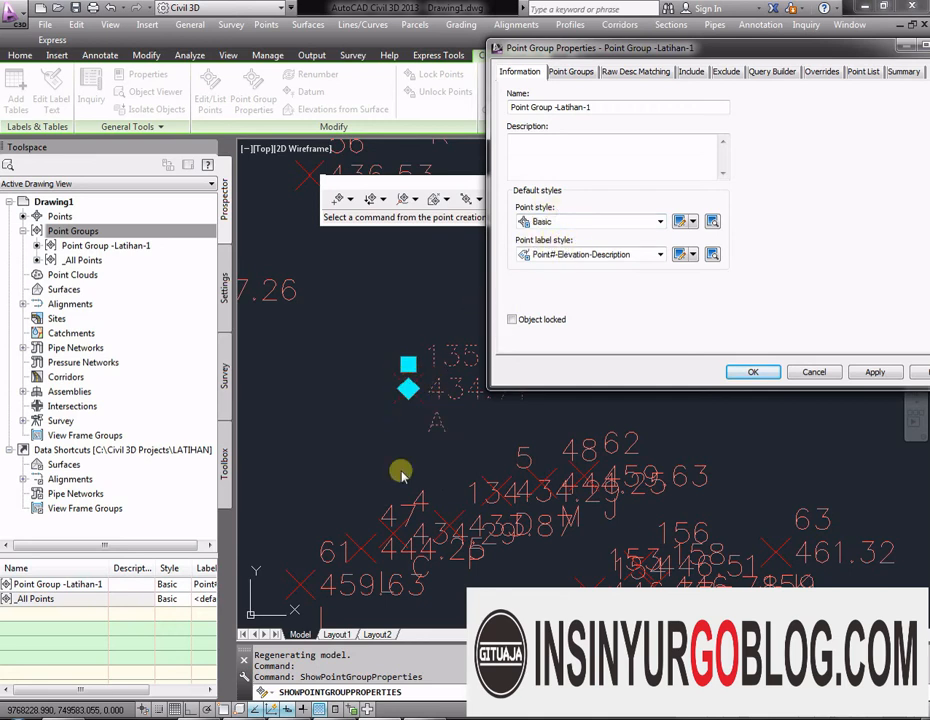
Step: Try Catch Basin and Bound as the default point style of "Point Group -Latihan-1", applying each one
left_click(575, 222)
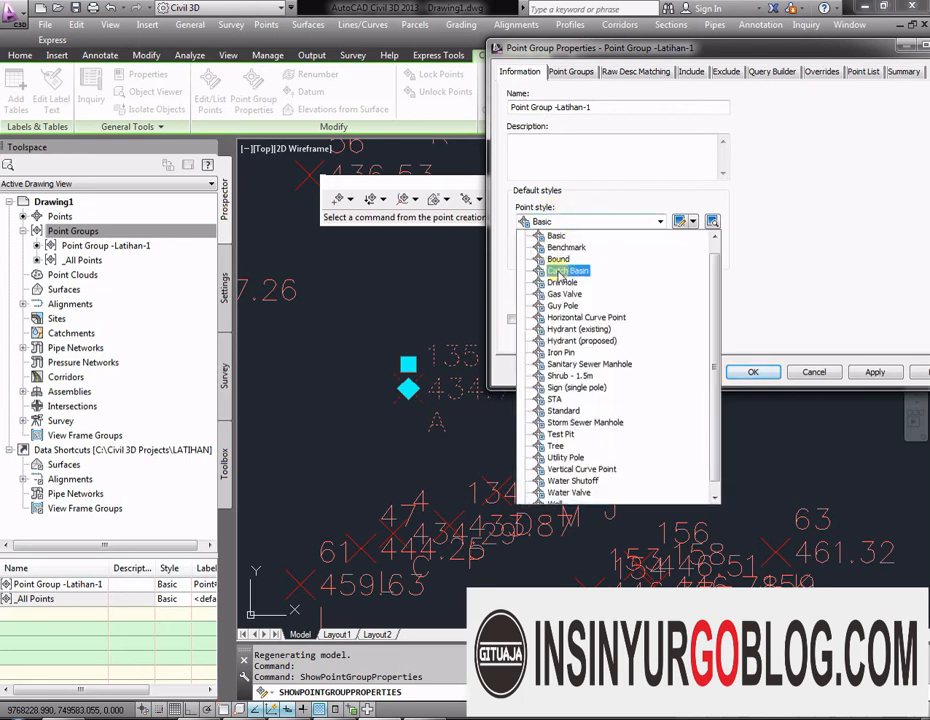
left_click(600, 270)
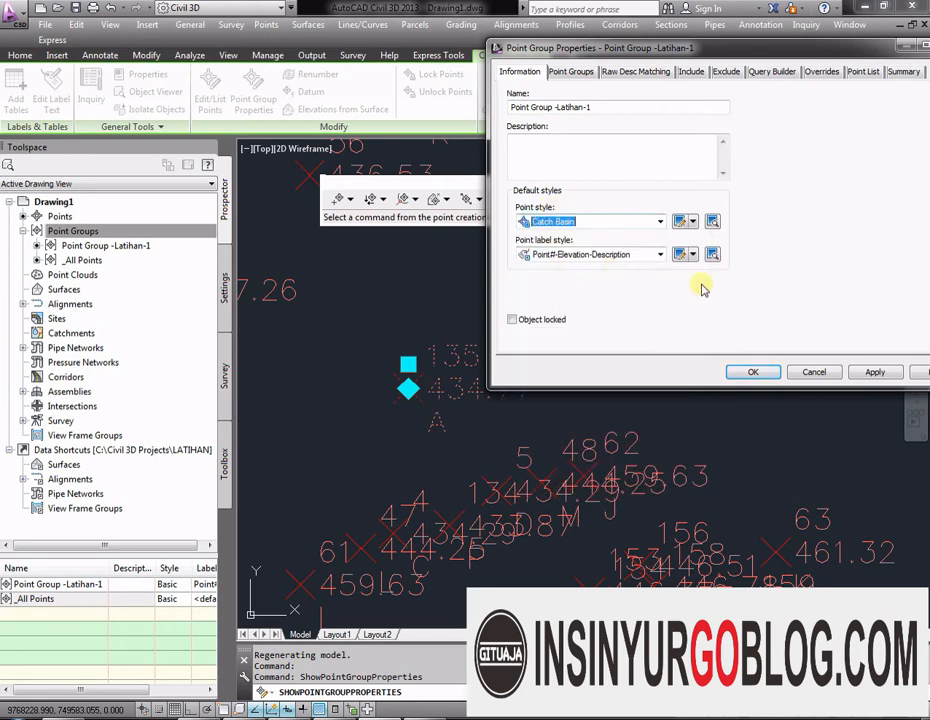
left_click(875, 372)
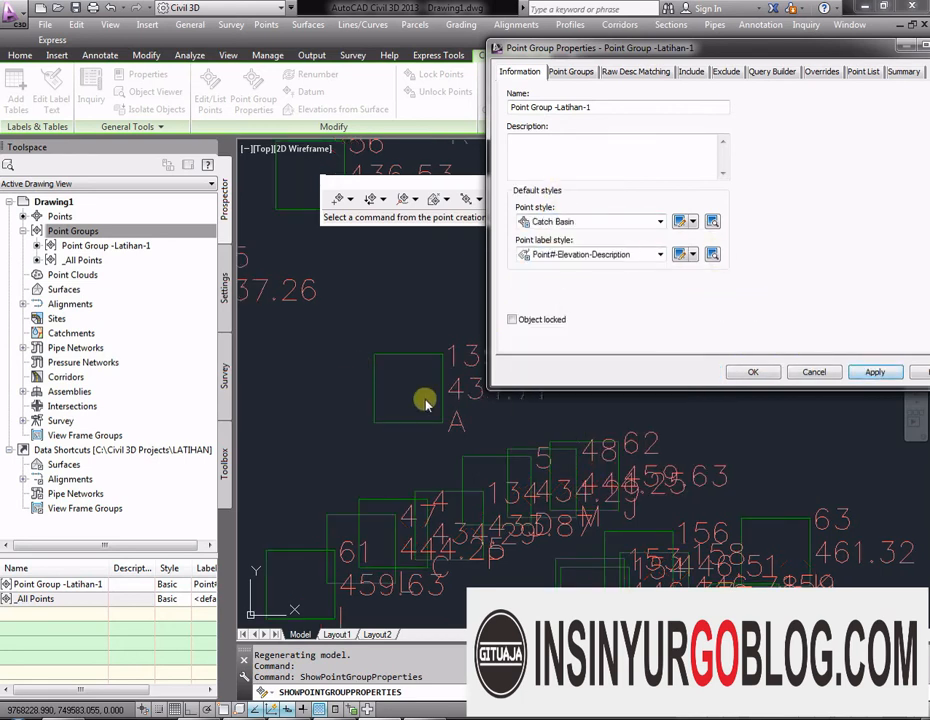
left_click(578, 221)
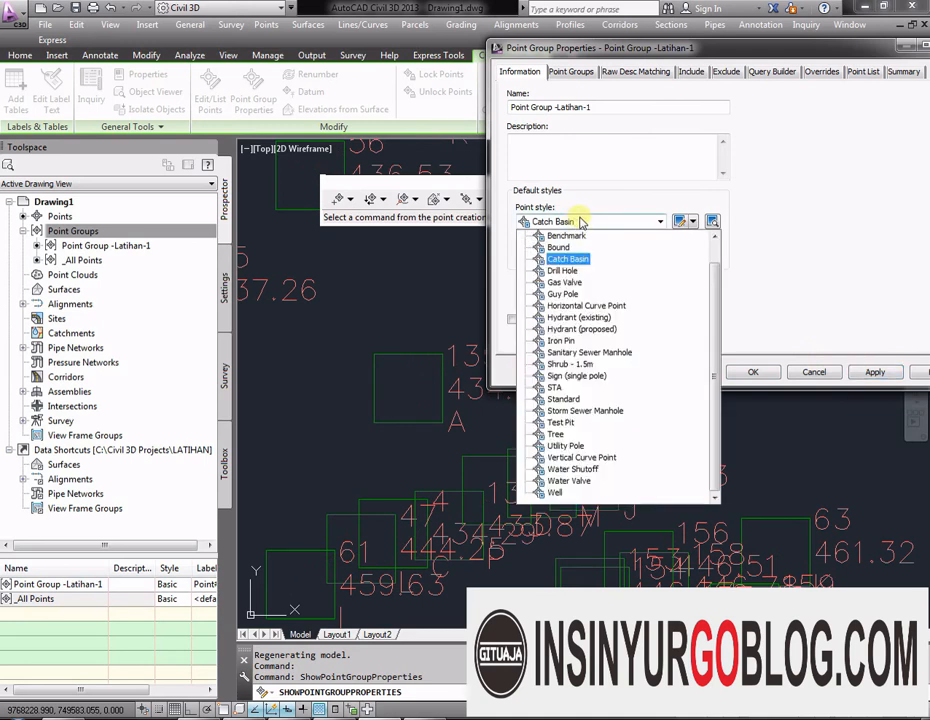
left_click(565, 247)
left_click(875, 372)
Step: Apply the STA point style to the point group, and return the point style to Basic
left_click(631, 226)
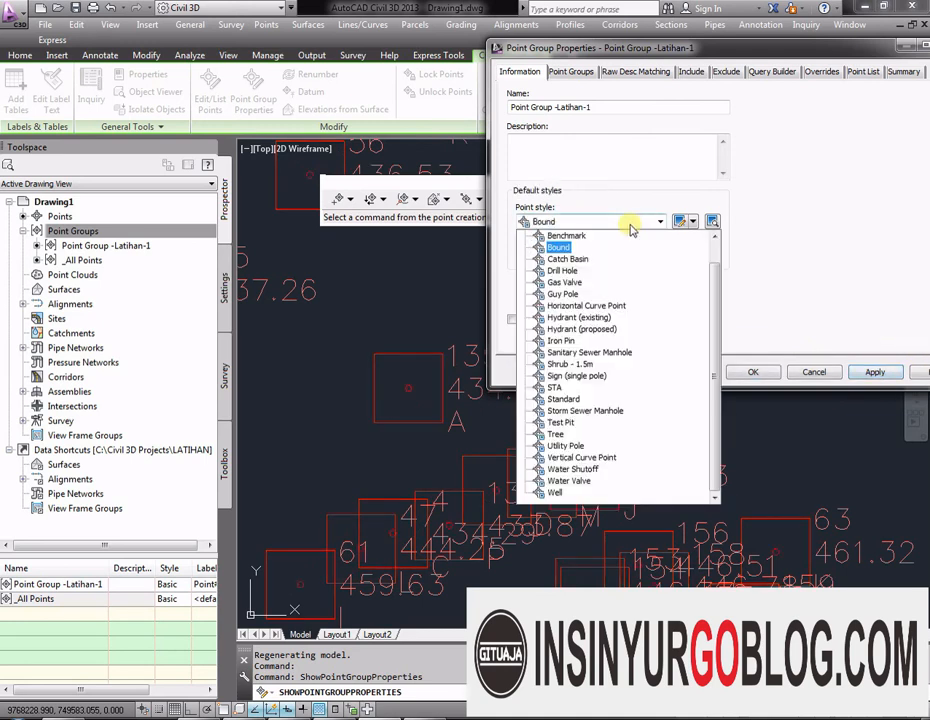
left_click(550, 386)
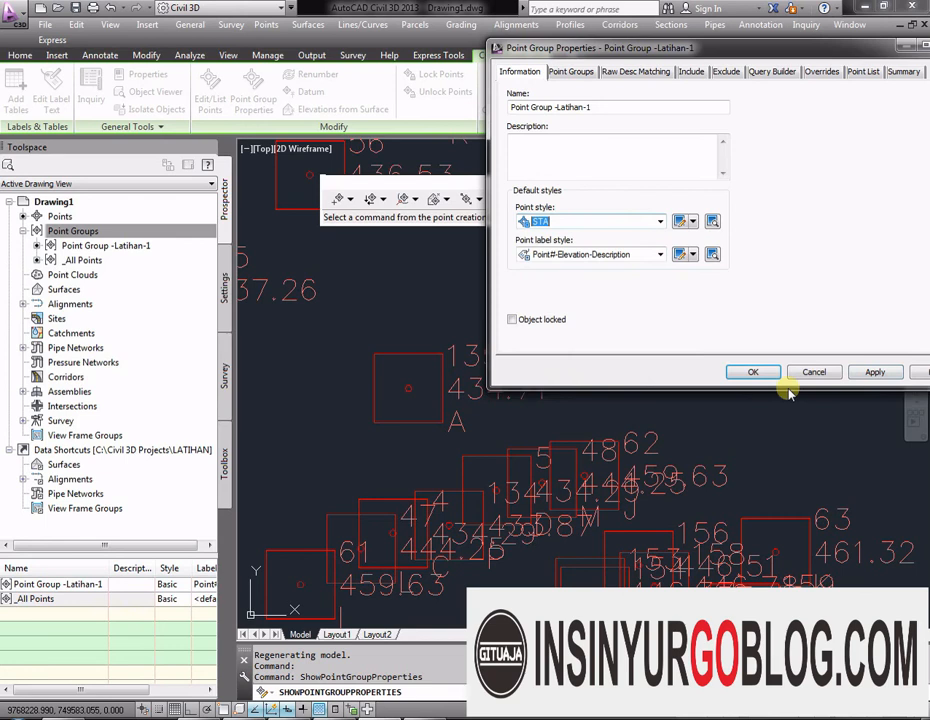
left_click(877, 373)
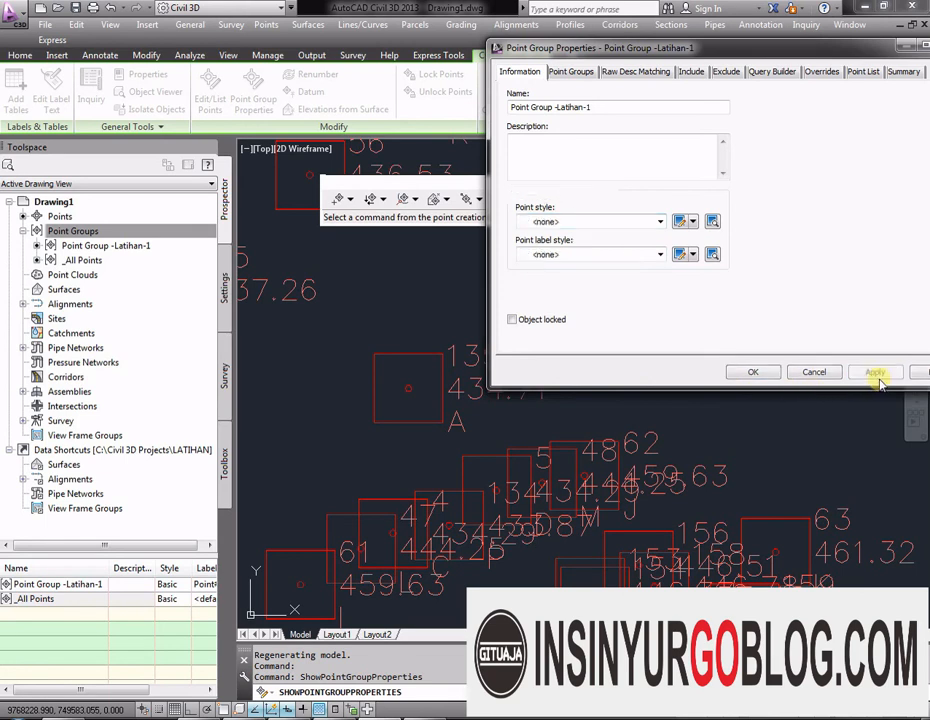
left_click(571, 224)
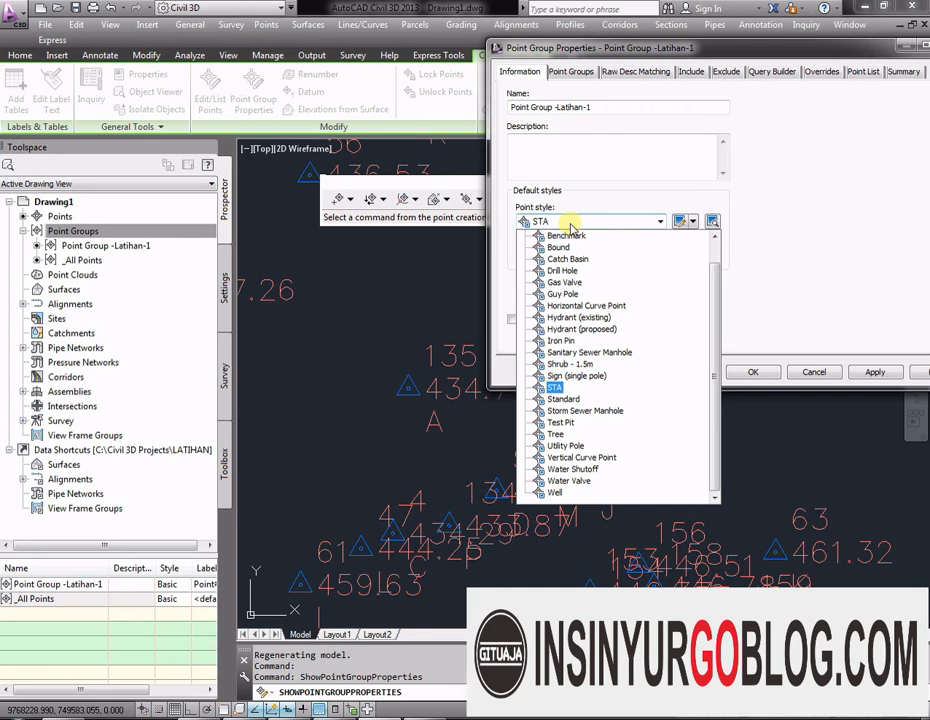
scroll(555, 245, "up", 1)
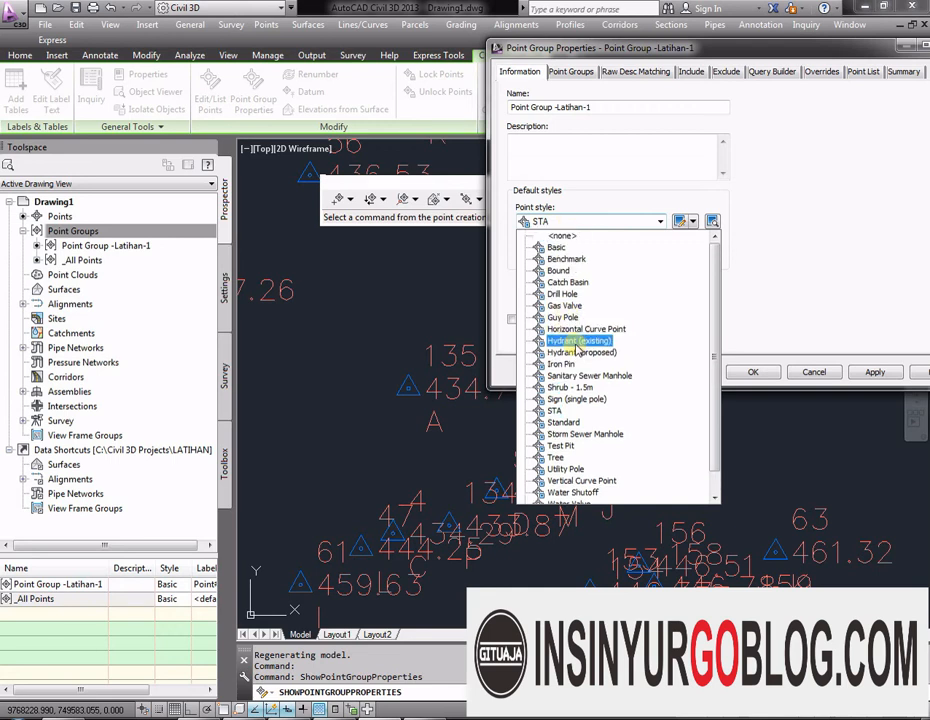
left_click(555, 248)
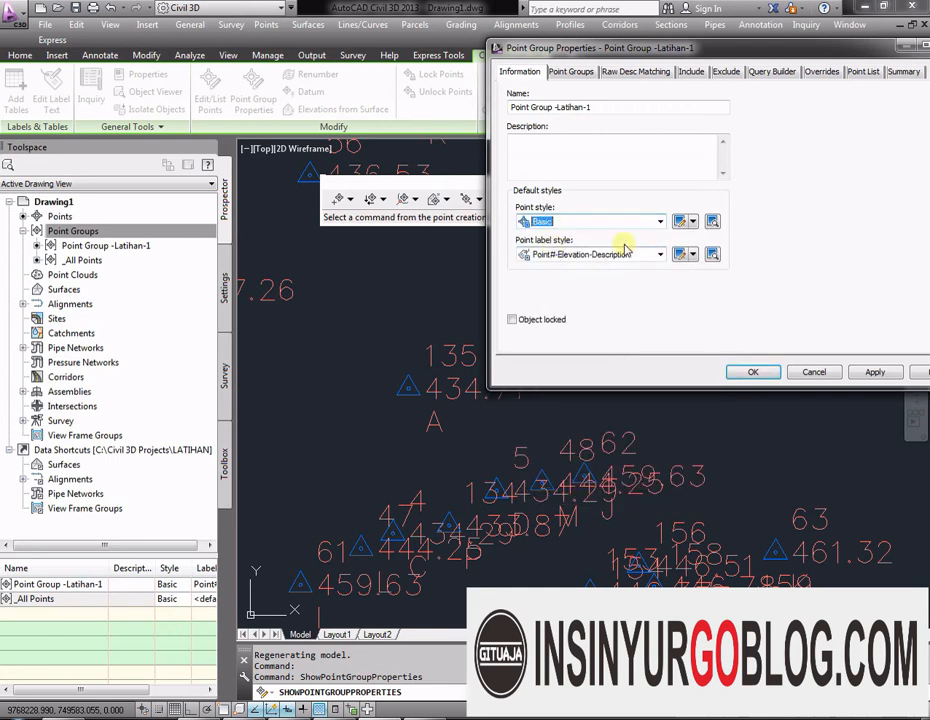
left_click(875, 373)
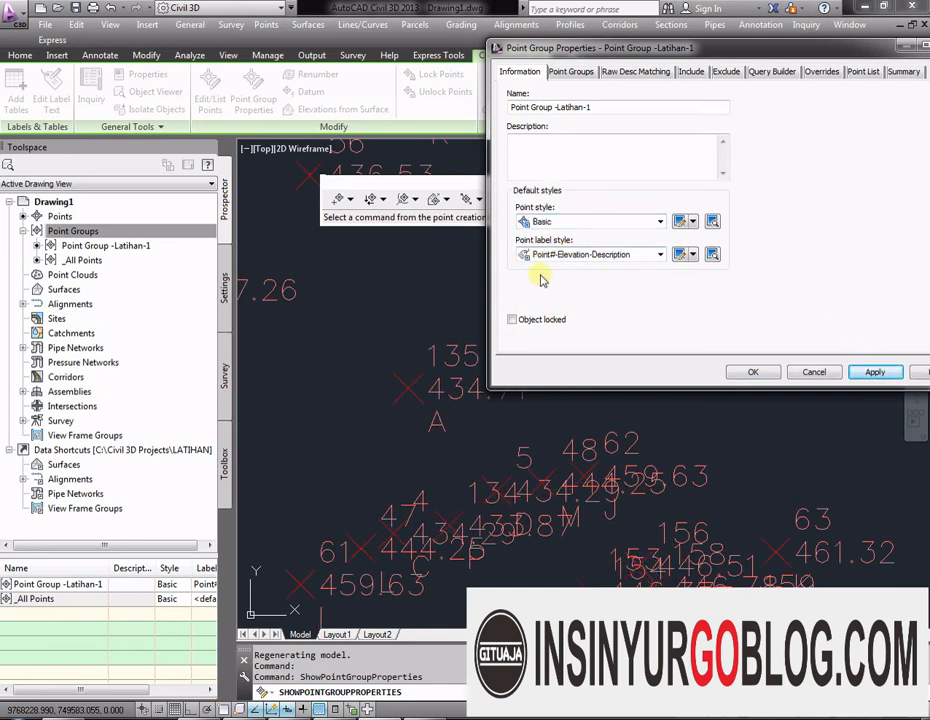
Step: Try Description Only and Elevation and Description as the group's point label style, applying each one
left_click(603, 256)
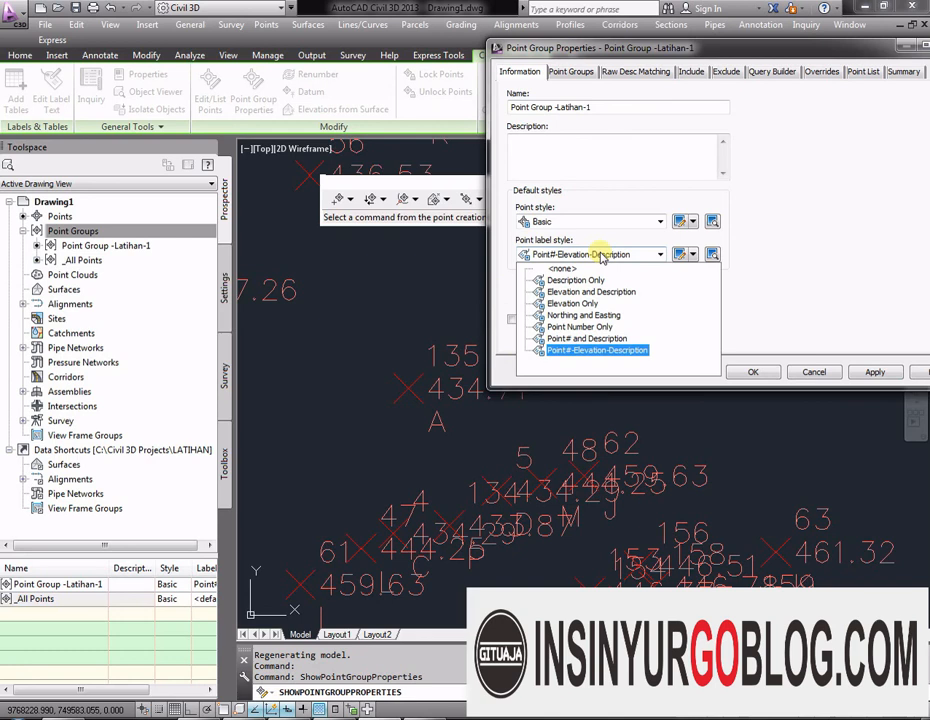
left_click(575, 280)
left_click(874, 372)
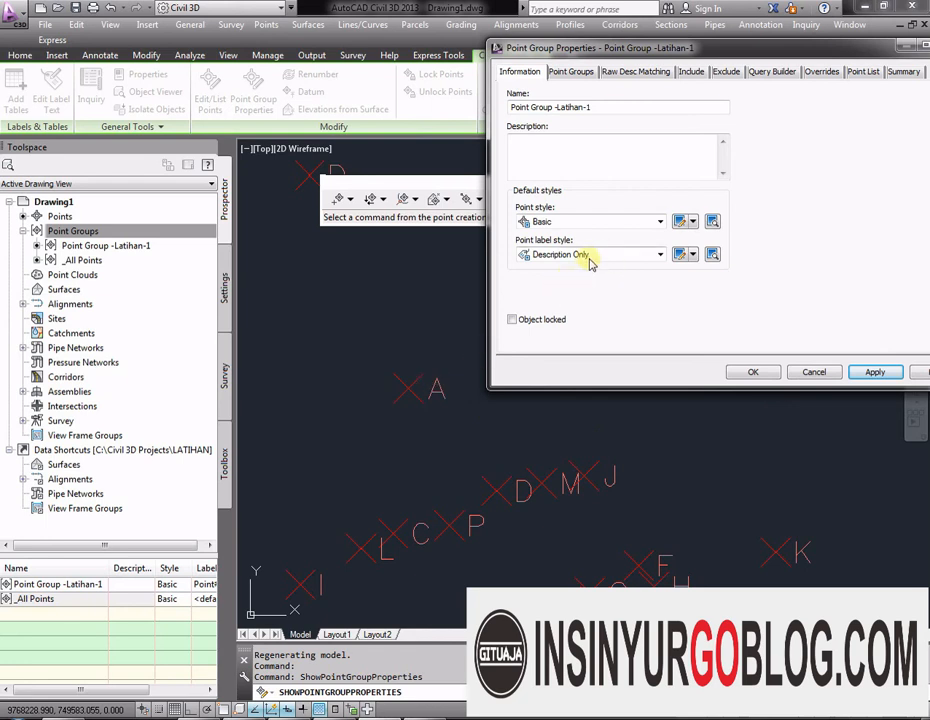
left_click(608, 258)
left_click(591, 291)
left_click(874, 372)
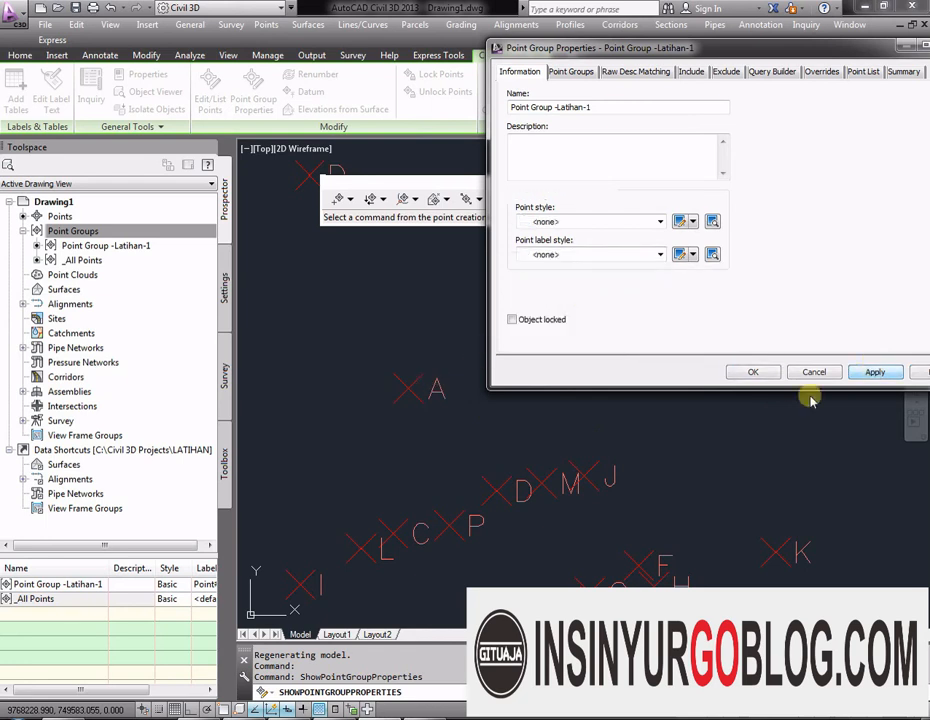
Step: Set the group's point label style to Elevation Only and apply it
left_click(598, 254)
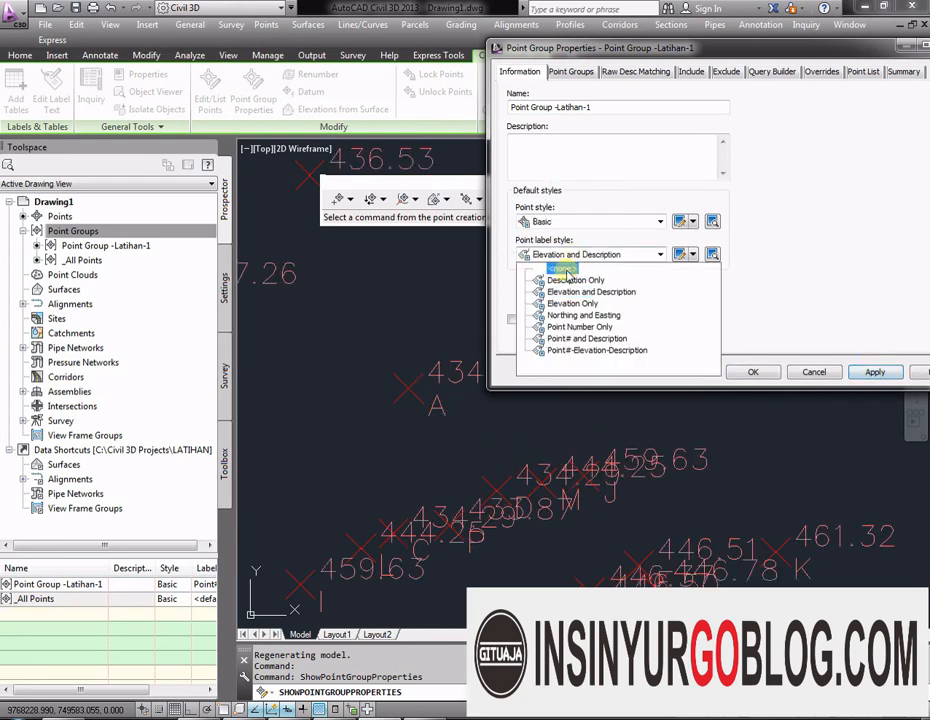
left_click(572, 303)
left_click(595, 254)
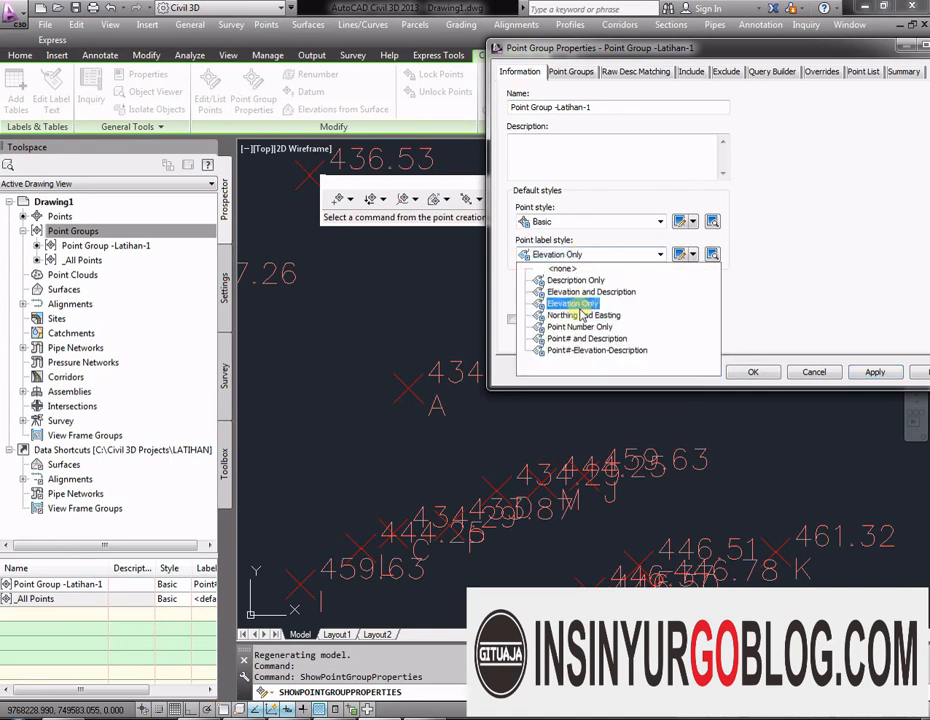
left_click(572, 303)
left_click(876, 372)
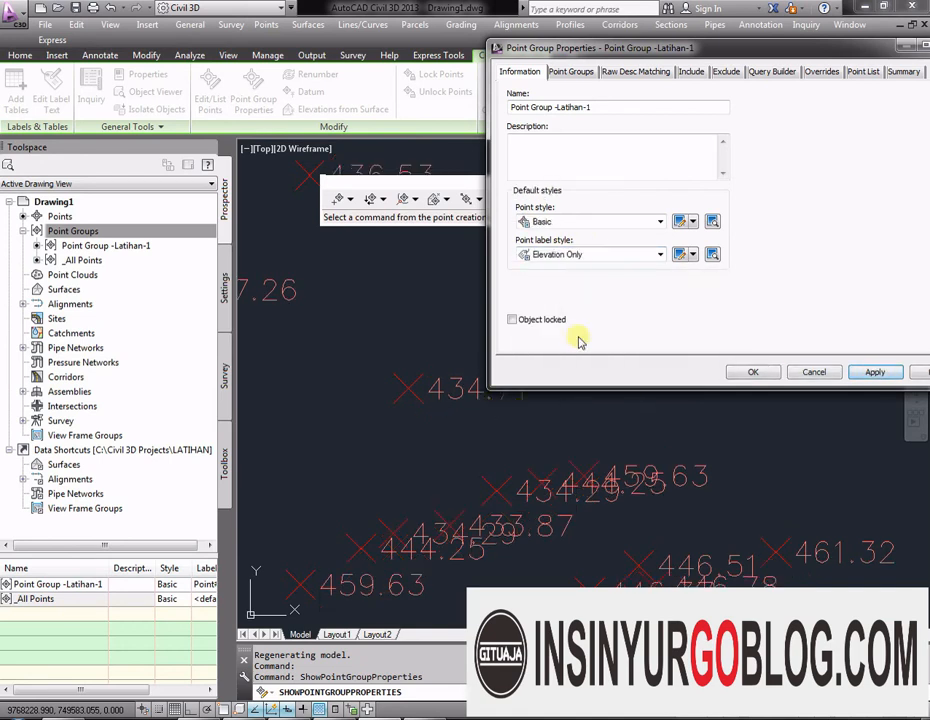
Step: Try Point Number Only and Point# and Description as the point group's label style, applying each one
left_click(605, 256)
left_click(560, 326)
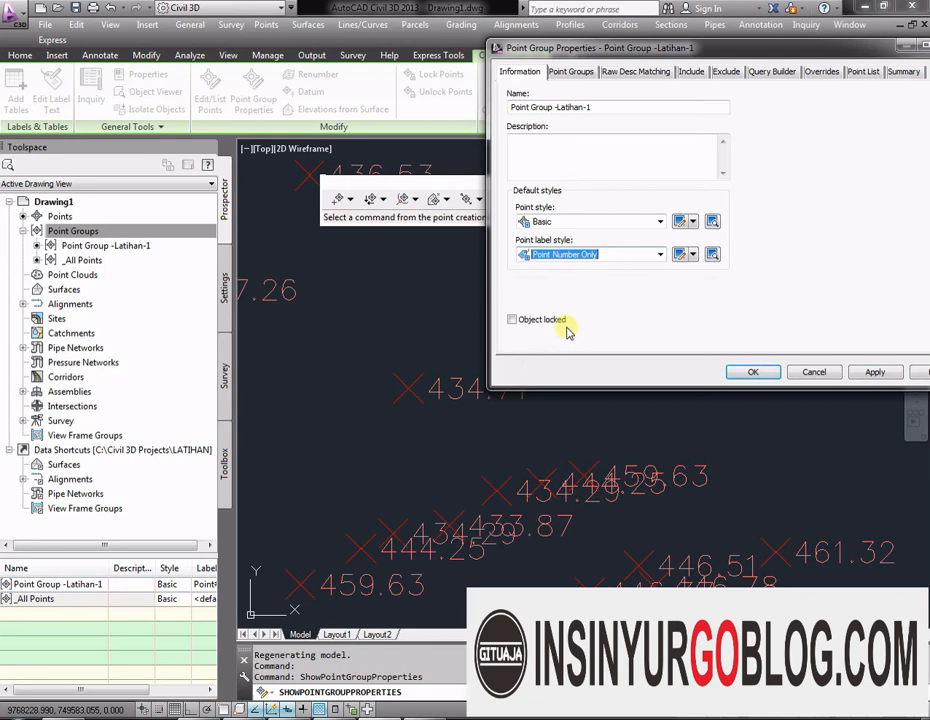
left_click(870, 372)
left_click(590, 254)
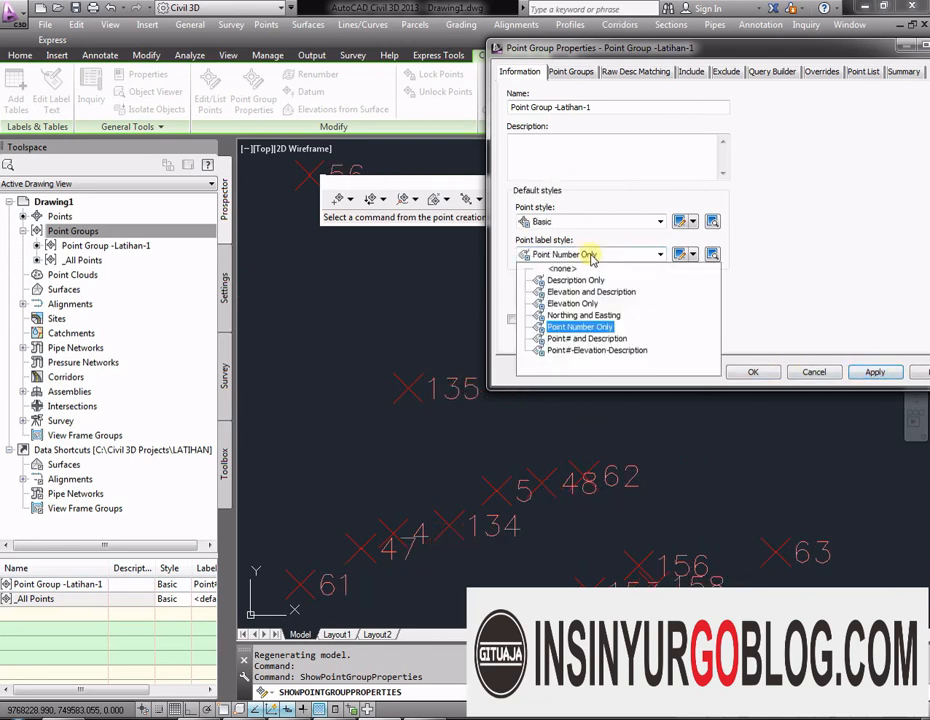
left_click(580, 339)
left_click(874, 372)
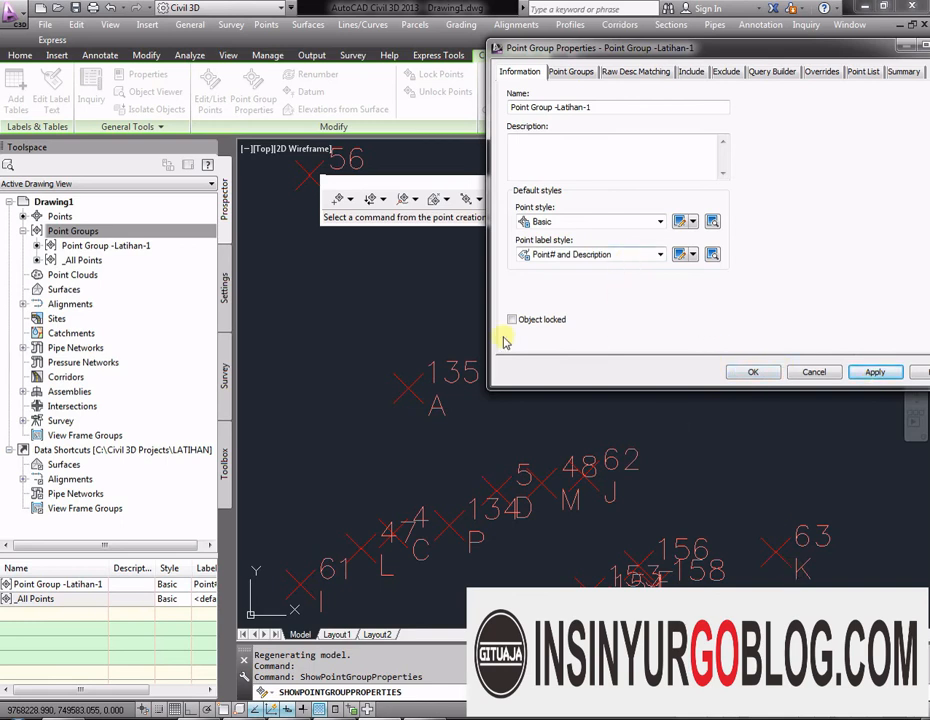
Step: Try Point#-Elevation-Description as the point group's label style and apply it
left_click(598, 256)
left_click(545, 350)
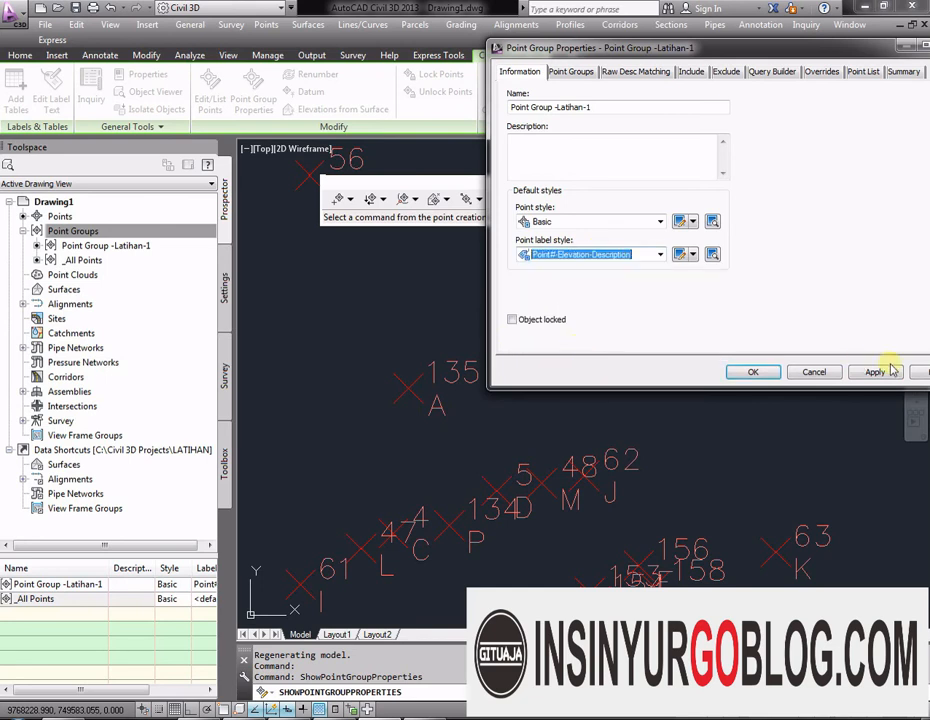
left_click(878, 372)
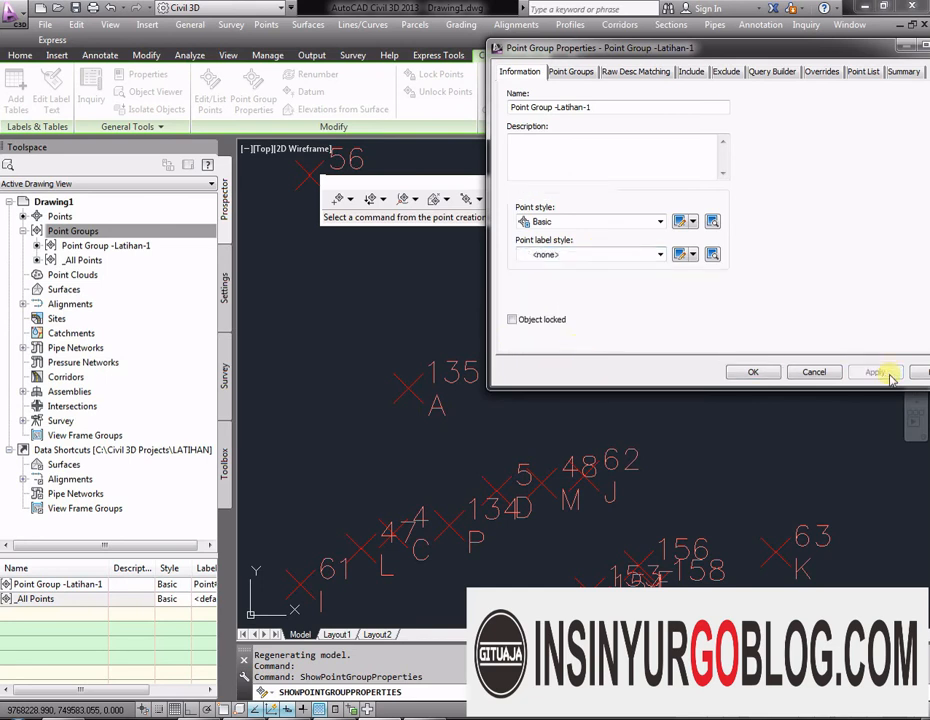
Step: Set both the point style and the point label style of the group to <none>, apply, and close its properties
left_click(641, 255)
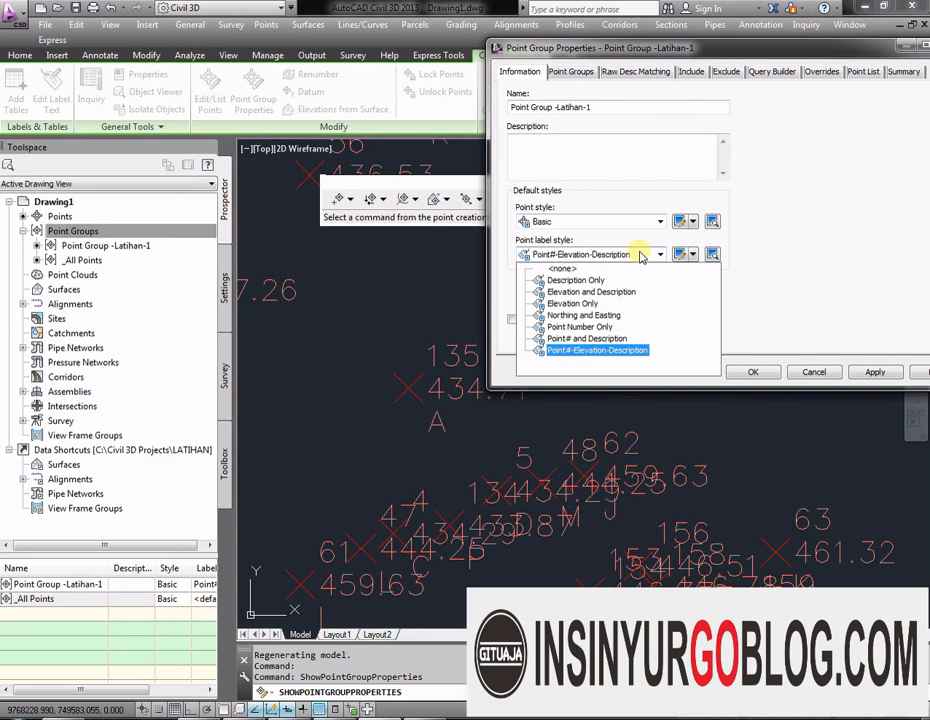
left_click(563, 270)
left_click(565, 223)
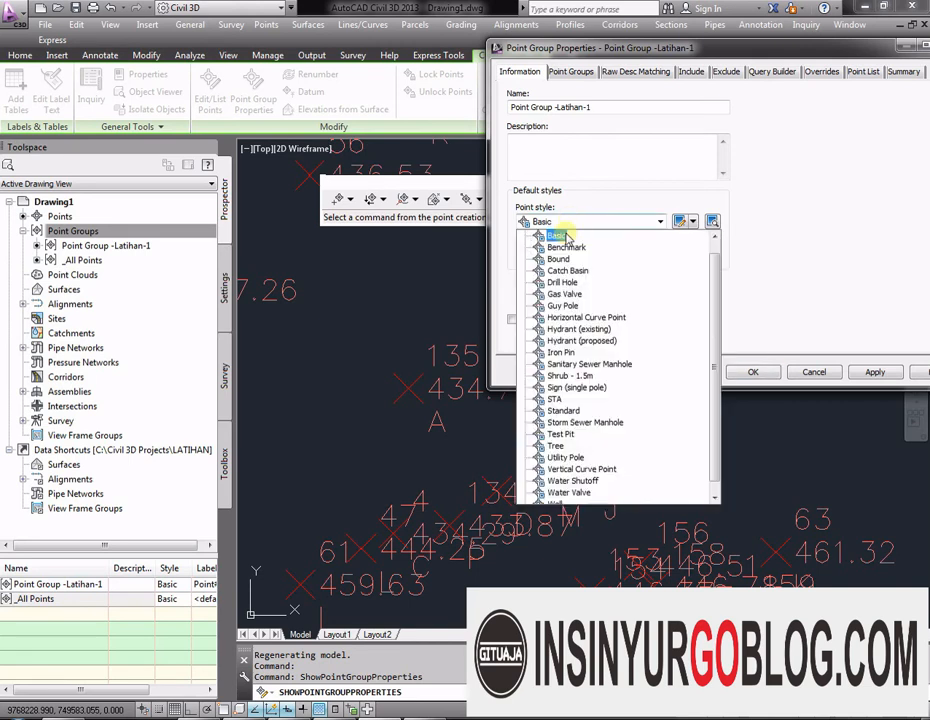
scroll(560, 240, "up", 1)
left_click(556, 234)
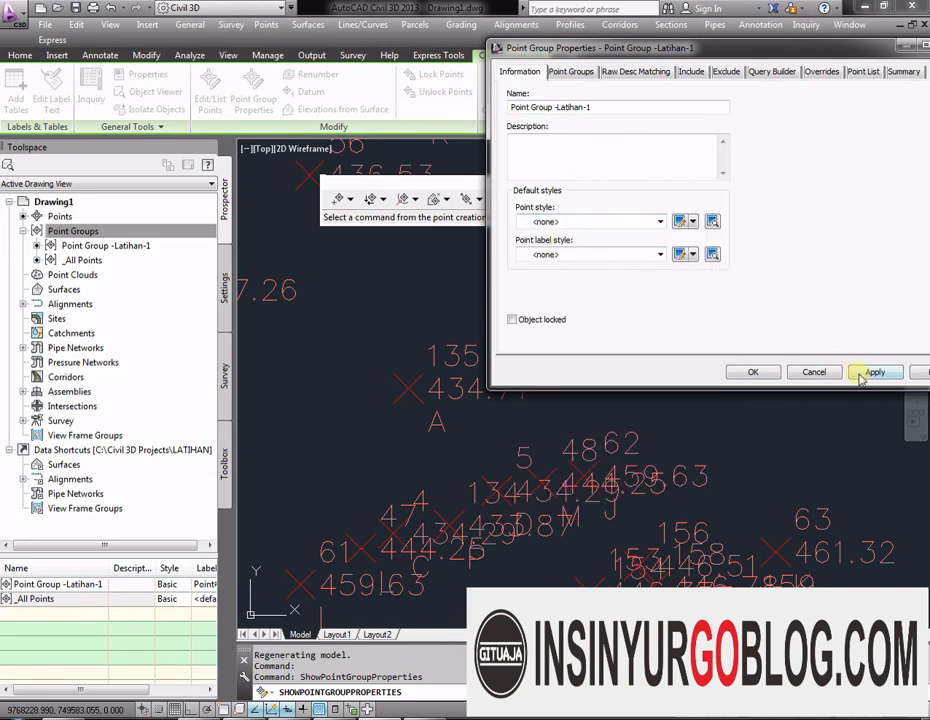
left_click(860, 376)
left_click(753, 372)
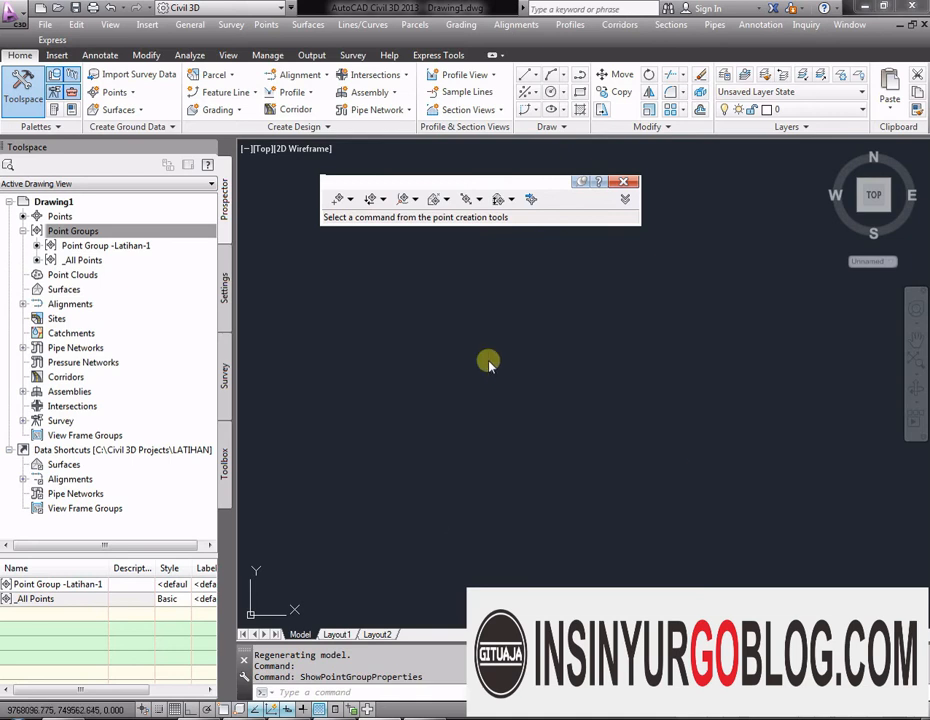
scroll(510, 342, "down", 2)
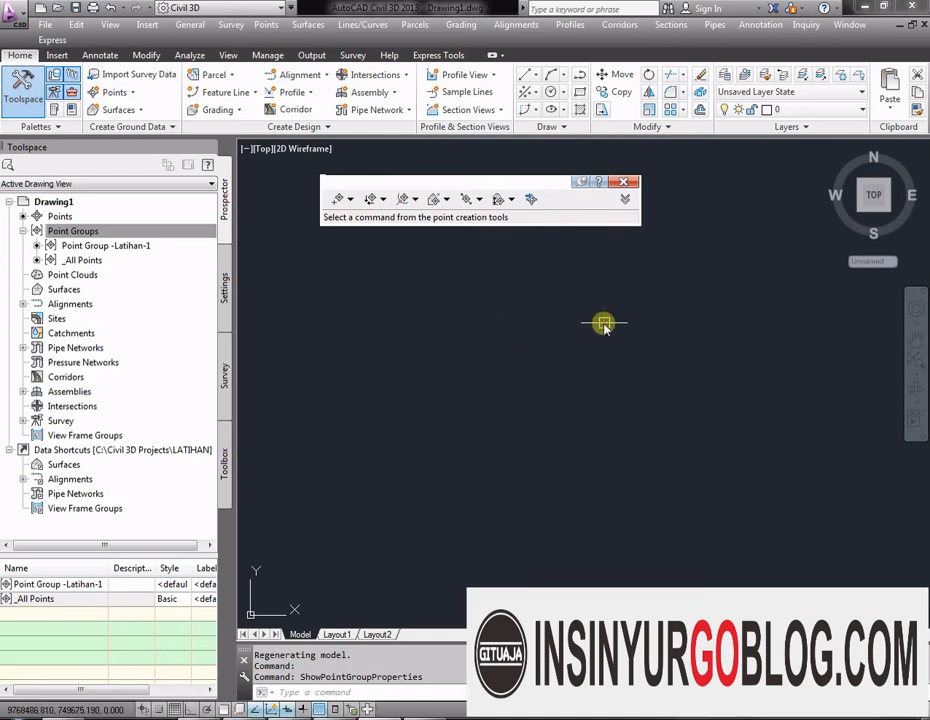
scroll(654, 540, "down", 2)
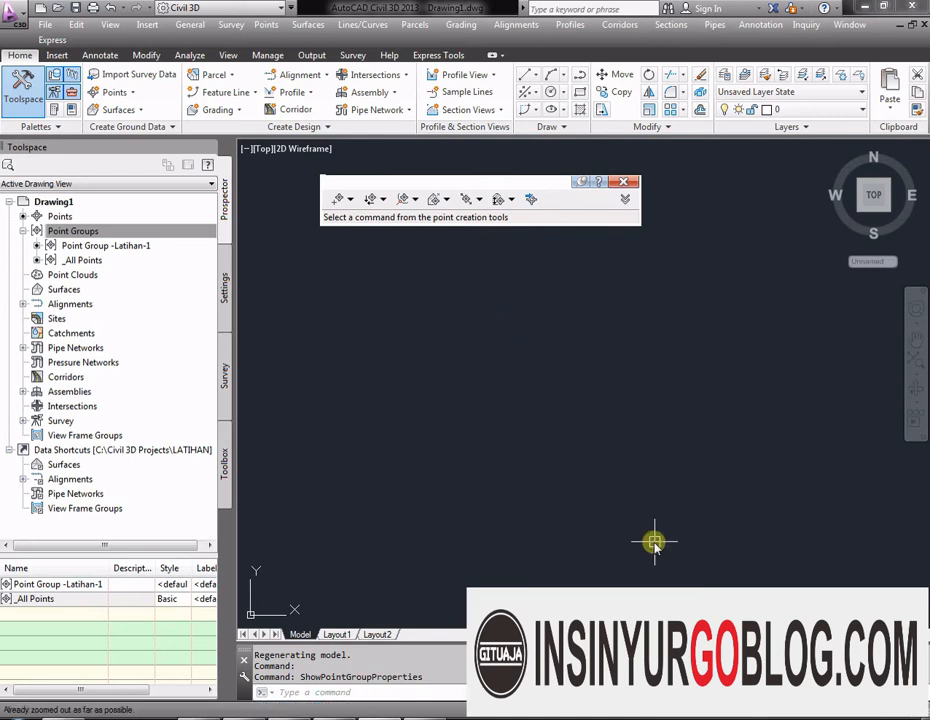
right_click(609, 384)
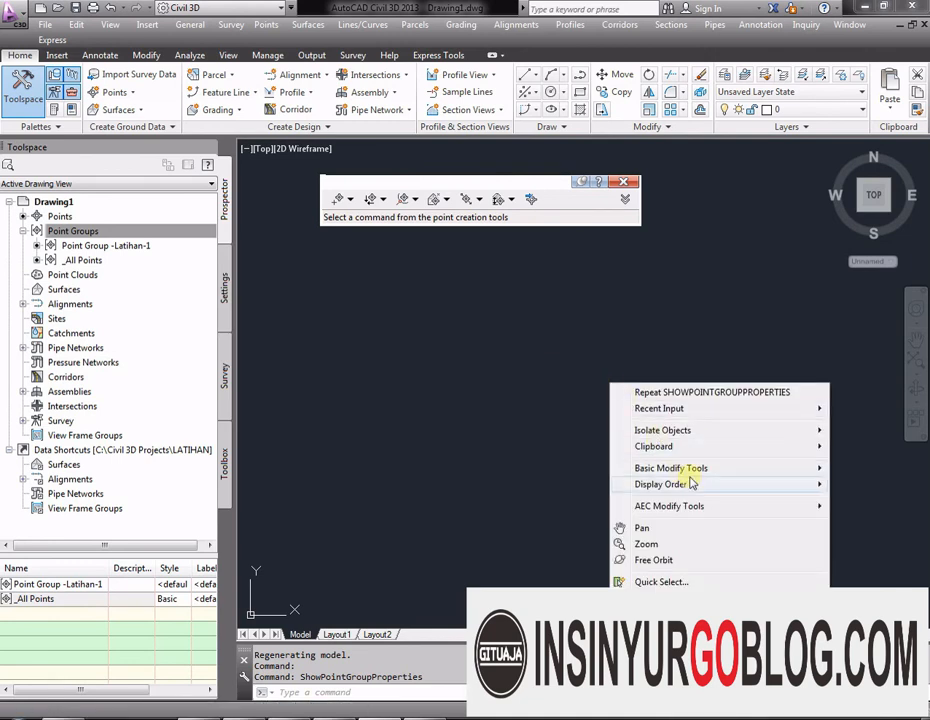
left_click(530, 410)
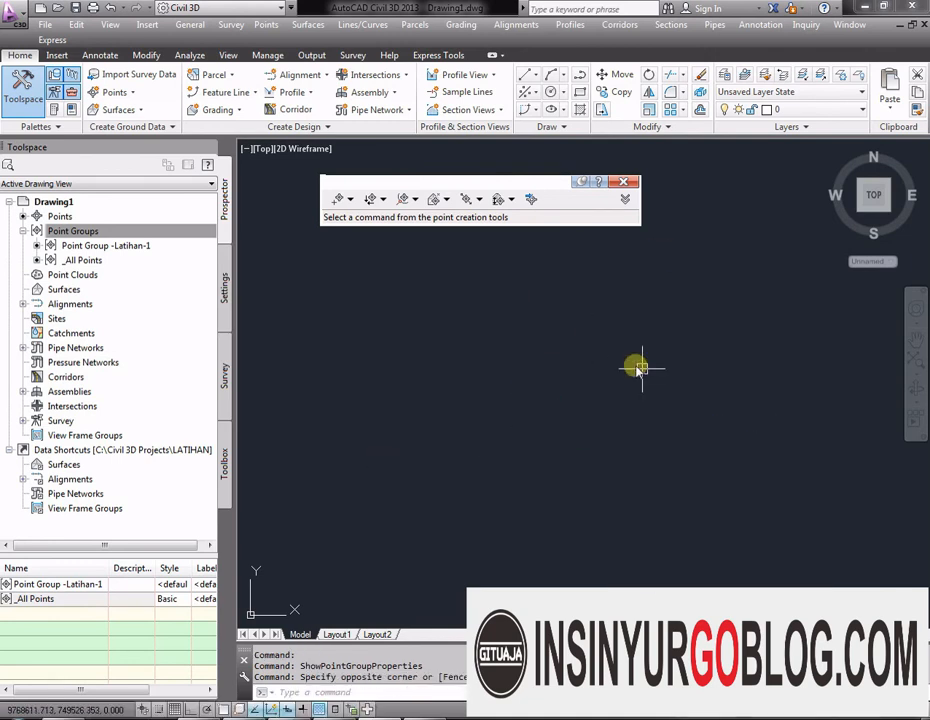
Step: In the properties of "Point Group -Latihan-1", set the point style to Basic and the point label style to Elevation Only, and accept
right_click(90, 249)
left_click(125, 255)
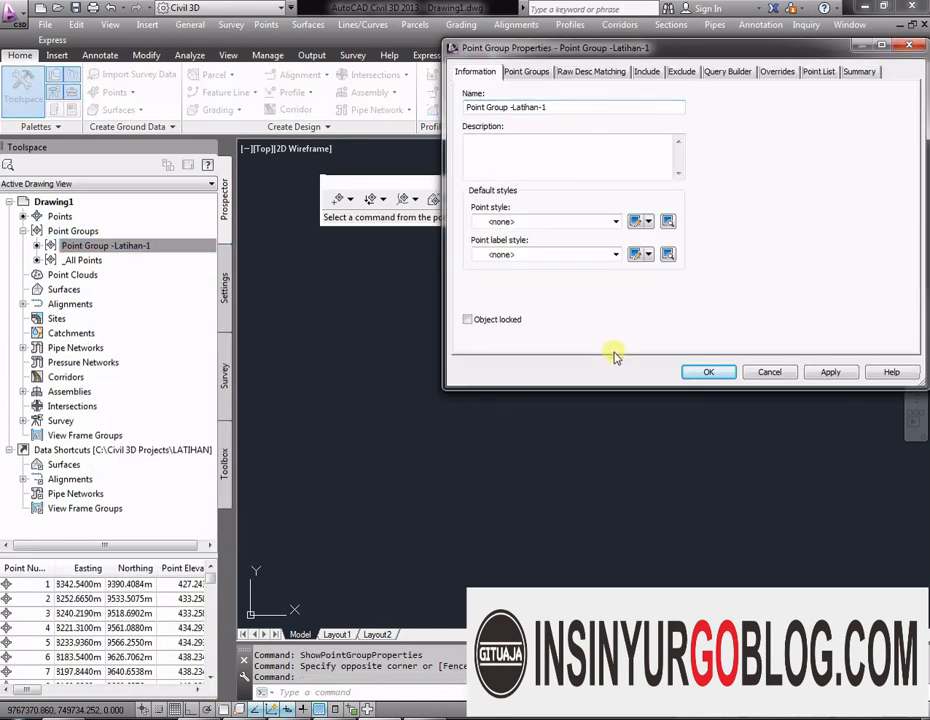
left_click(605, 221)
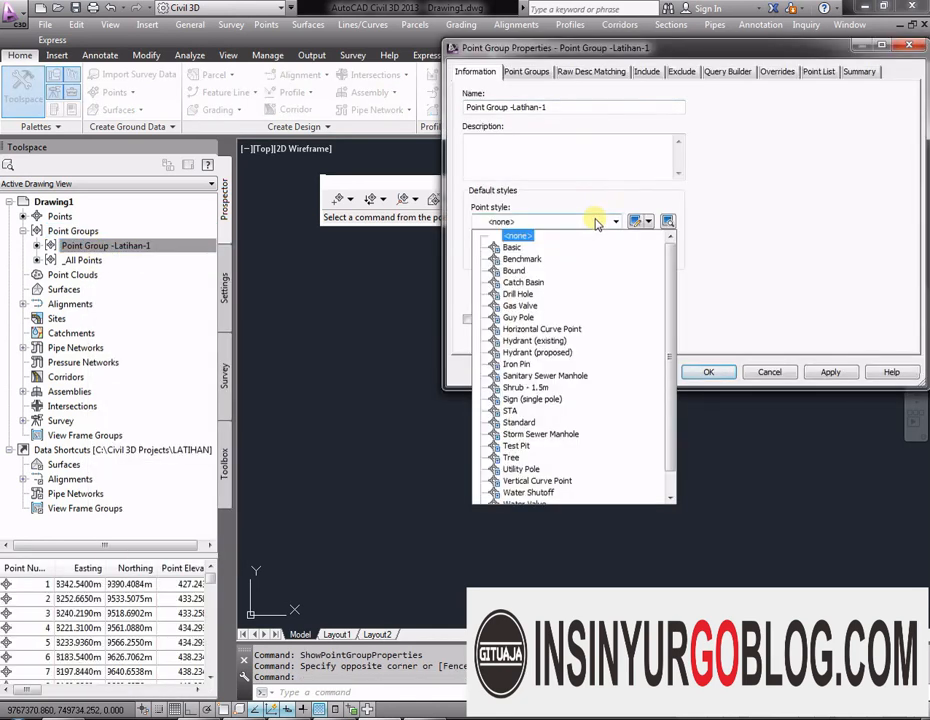
left_click(510, 248)
left_click(596, 255)
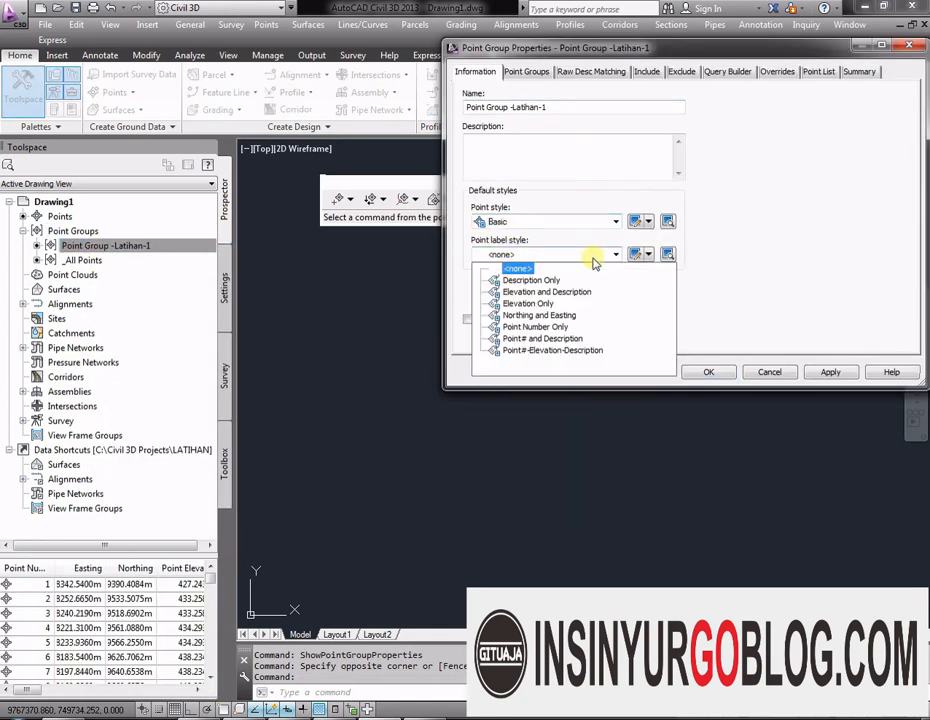
left_click(525, 305)
left_click(829, 372)
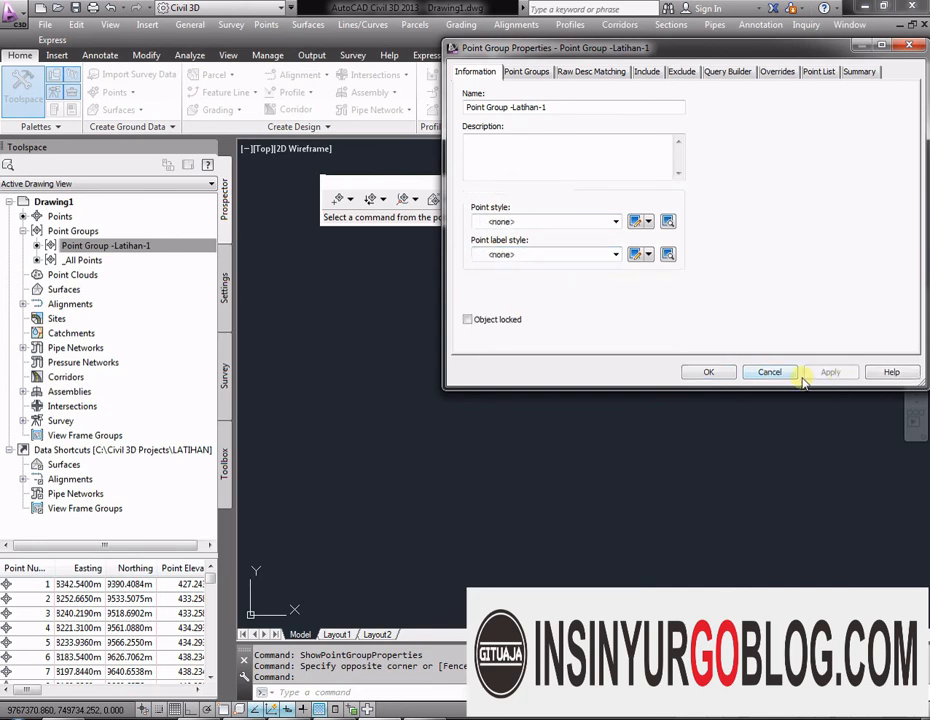
left_click(708, 372)
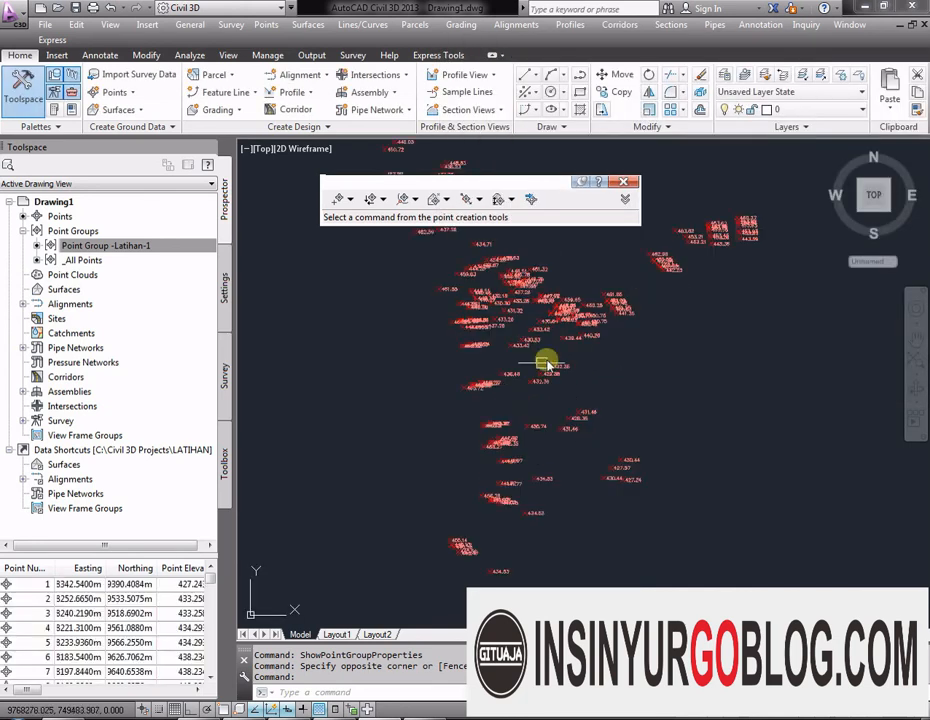
Step: Examine the point markers and elevation labels across the drawing, both close up and as a whole
scroll(475, 386, "down", 3)
scroll(461, 347, "up", 5)
scroll(512, 348, "down", 4)
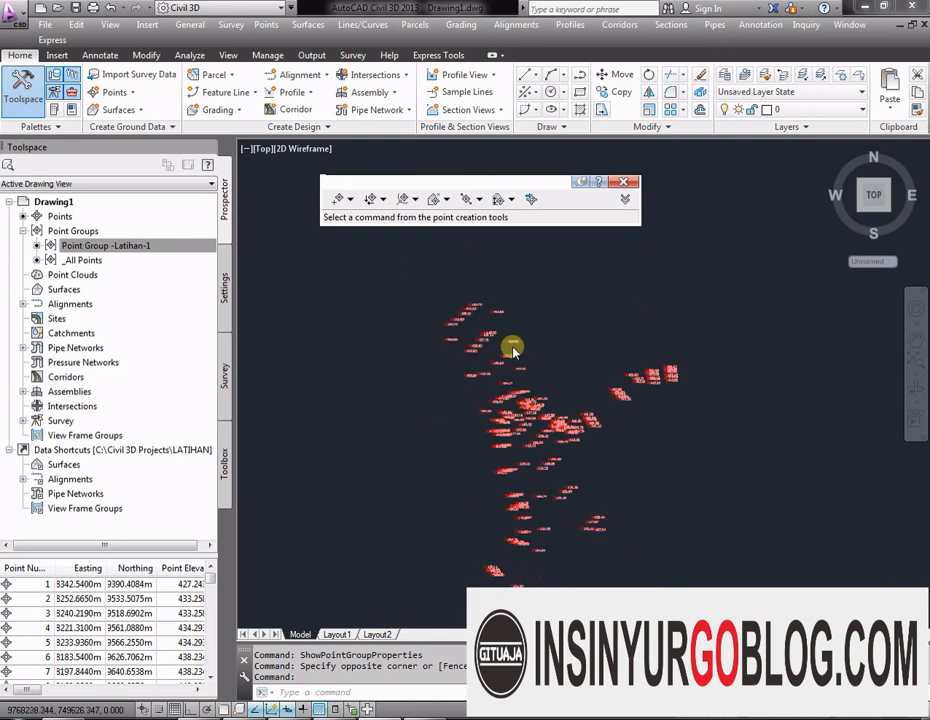
scroll(512, 348, "up", 6)
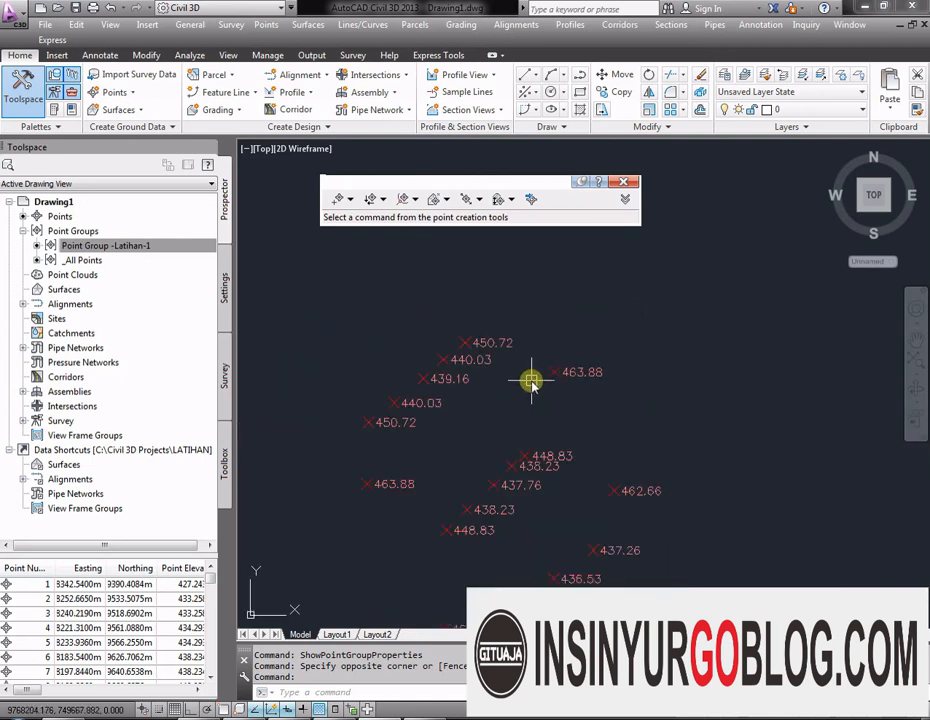
scroll(480, 311, "down", 2)
scroll(490, 295, "down", 2)
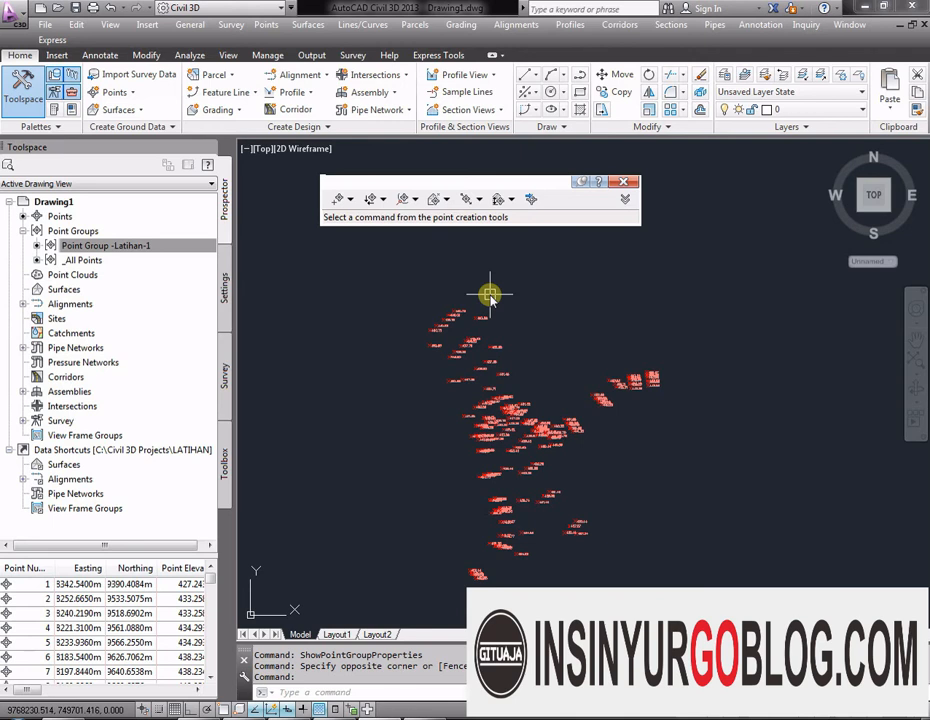
scroll(490, 295, "up", 4)
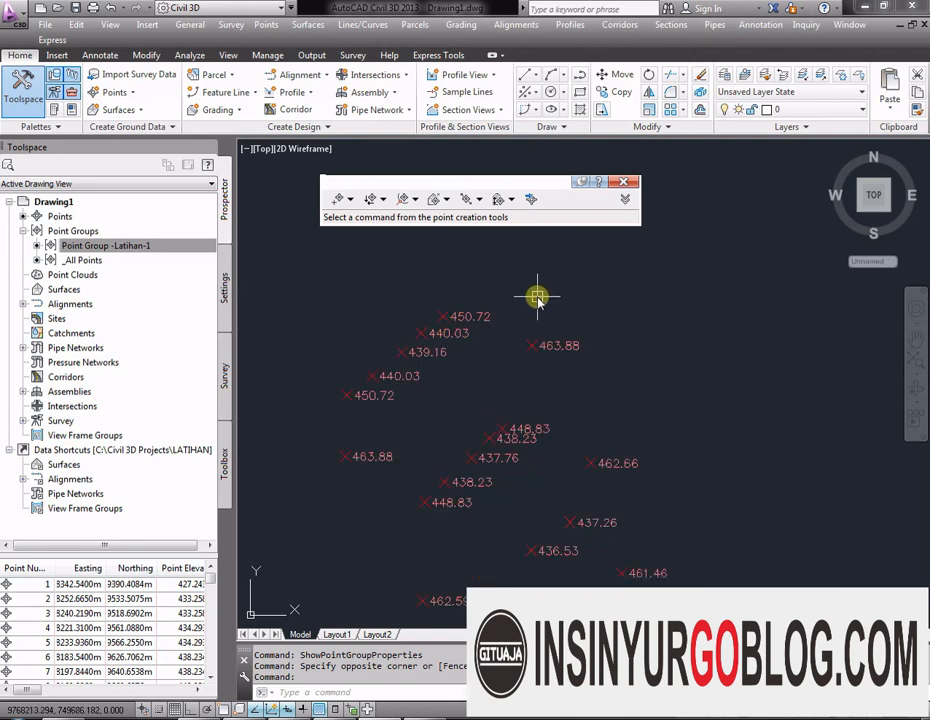
scroll(537, 296, "down", 2)
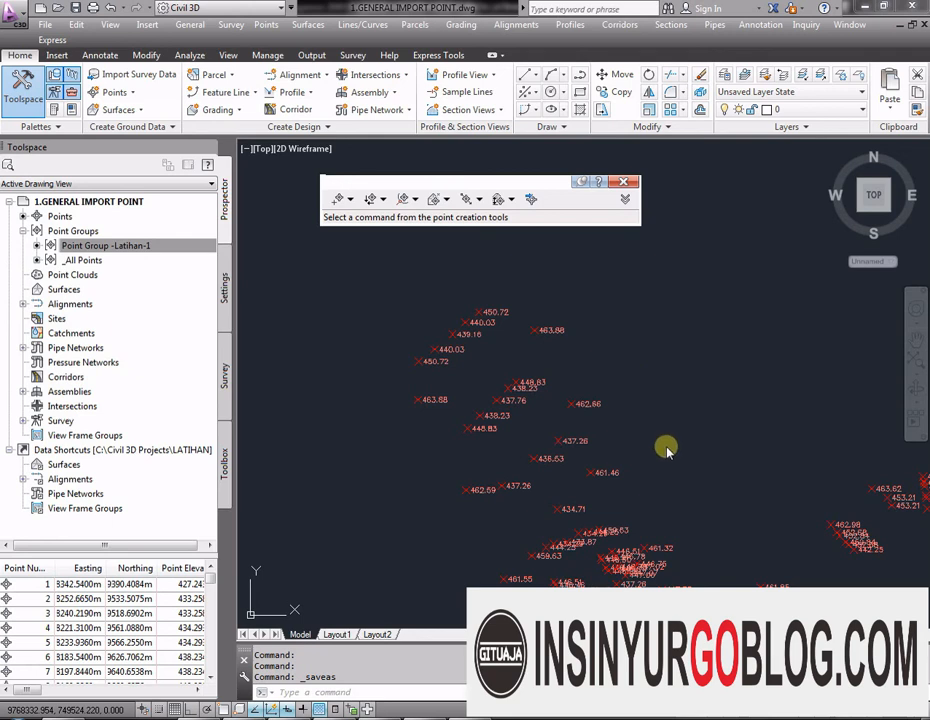
scroll(663, 407, "down", 4)
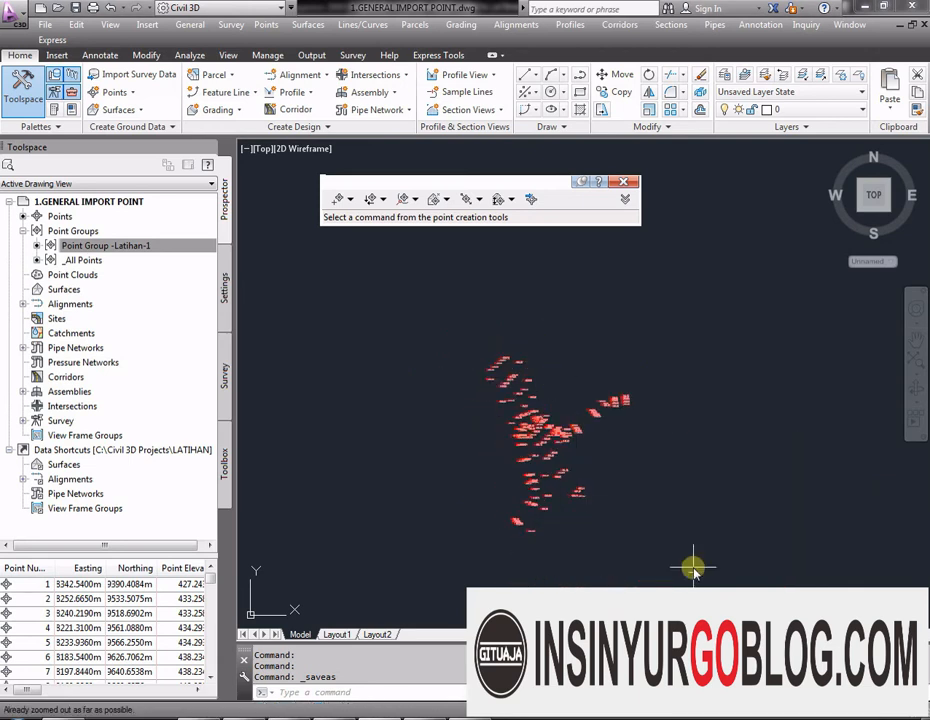
Step: Delete all the points contained in "Point Group -Latihan-1"
left_click(140, 247)
right_click(140, 250)
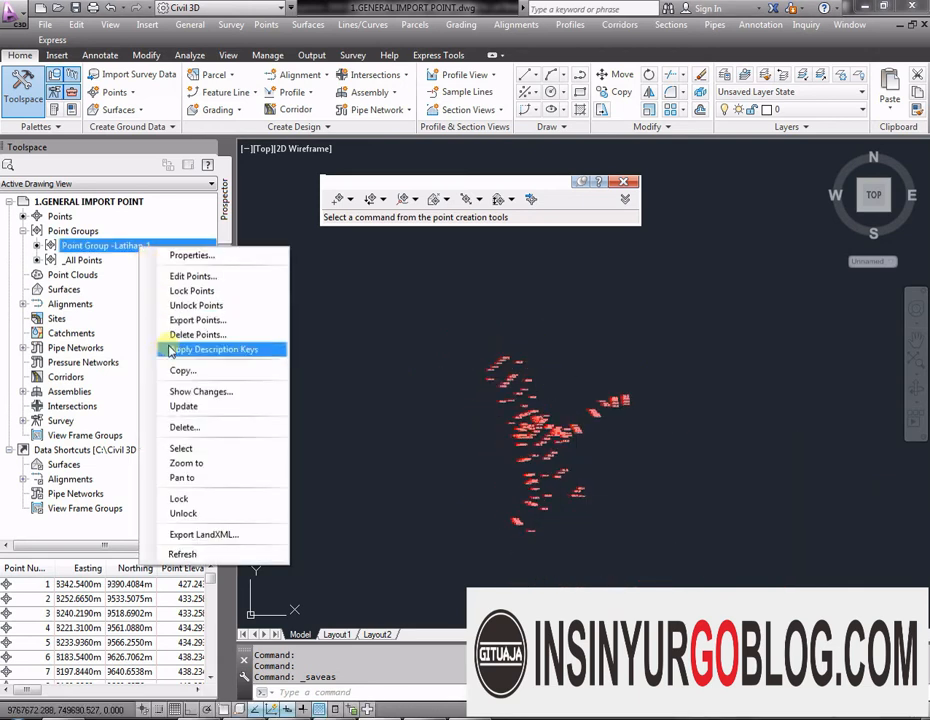
left_click(205, 337)
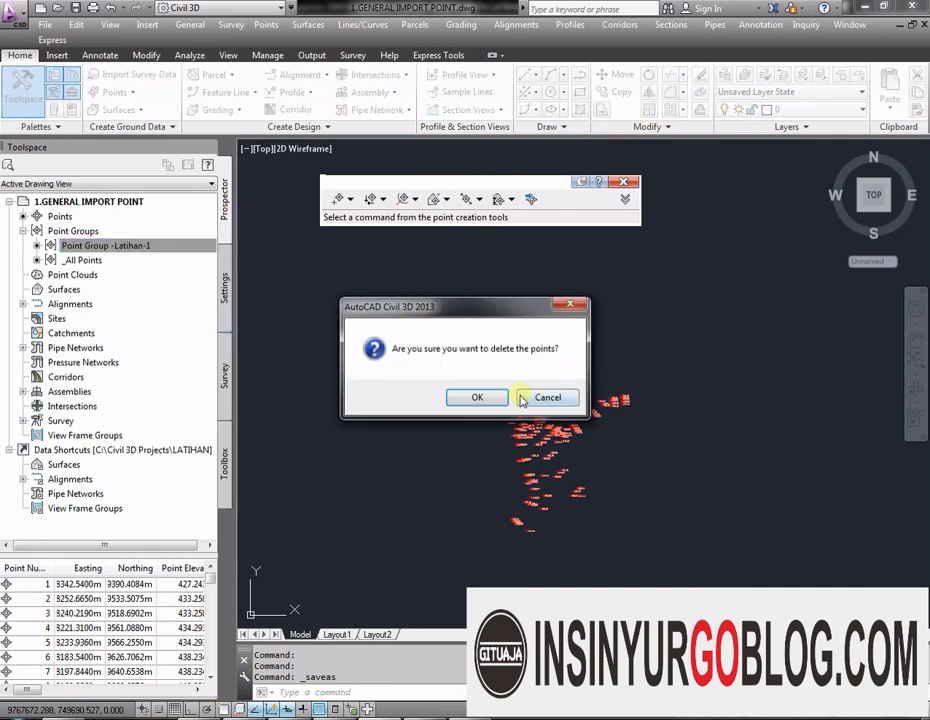
left_click(485, 396)
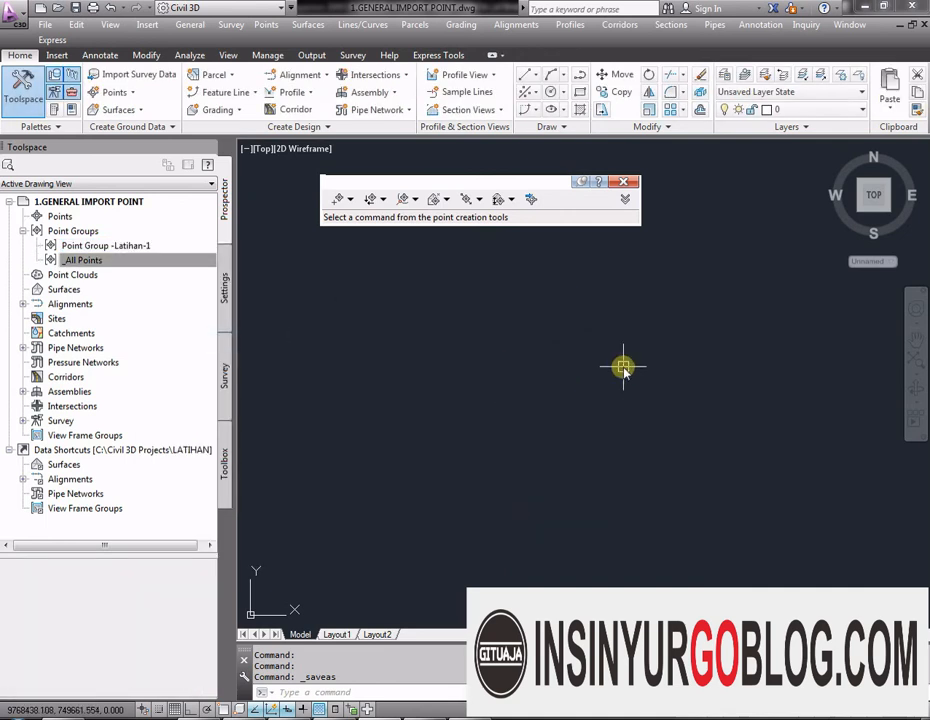
Step: Delete the point group "Point Group -Latihan-1" itself from the drawing
right_click(129, 249)
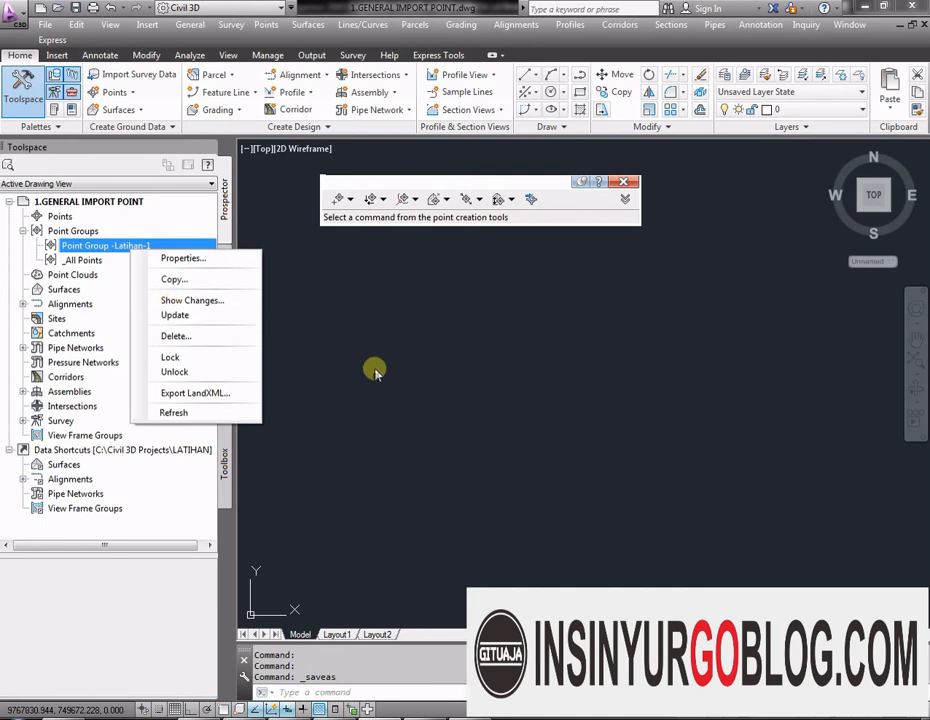
left_click(197, 337)
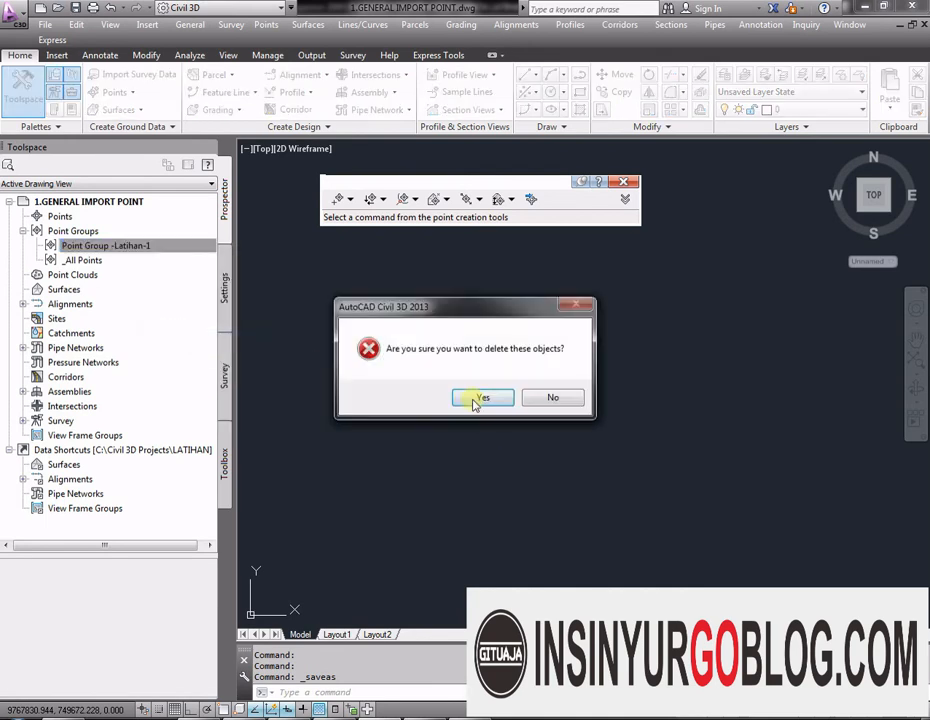
left_click(481, 397)
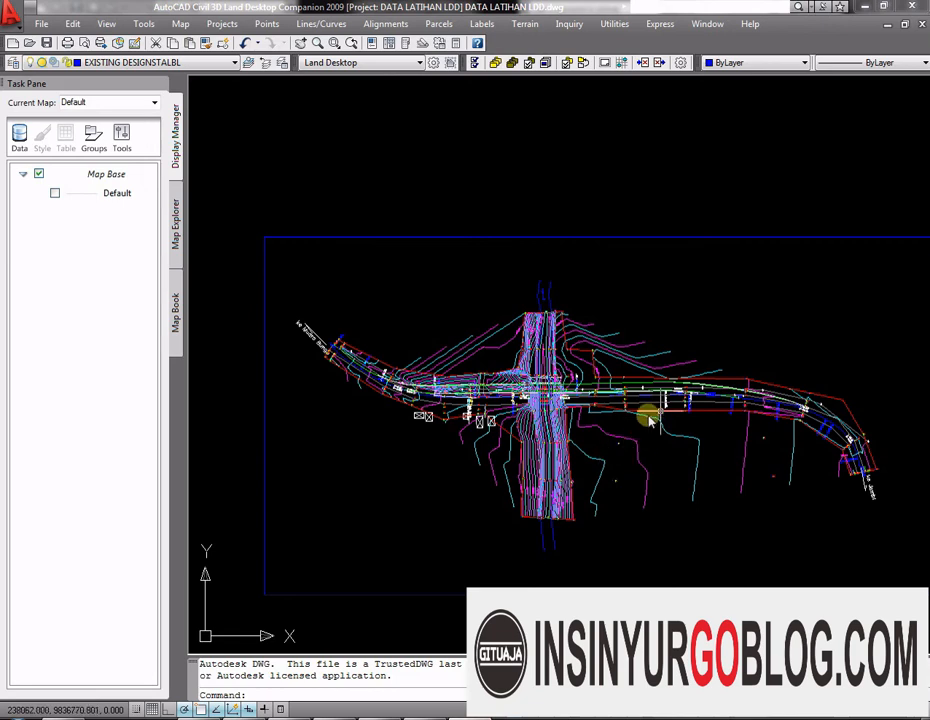
scroll(604, 322, "up", 2)
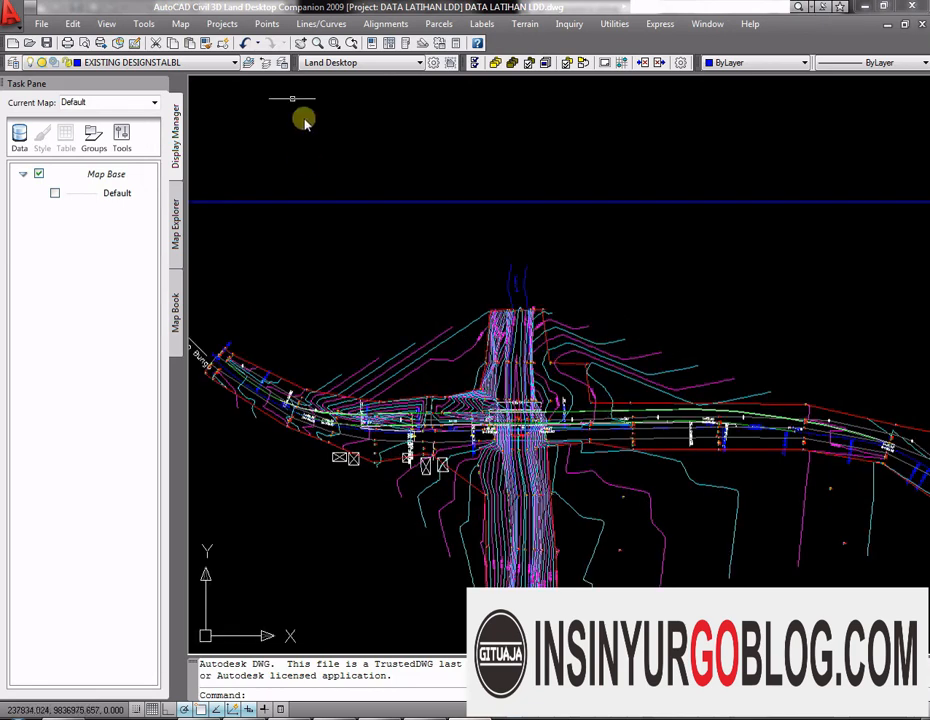
left_click(228, 26)
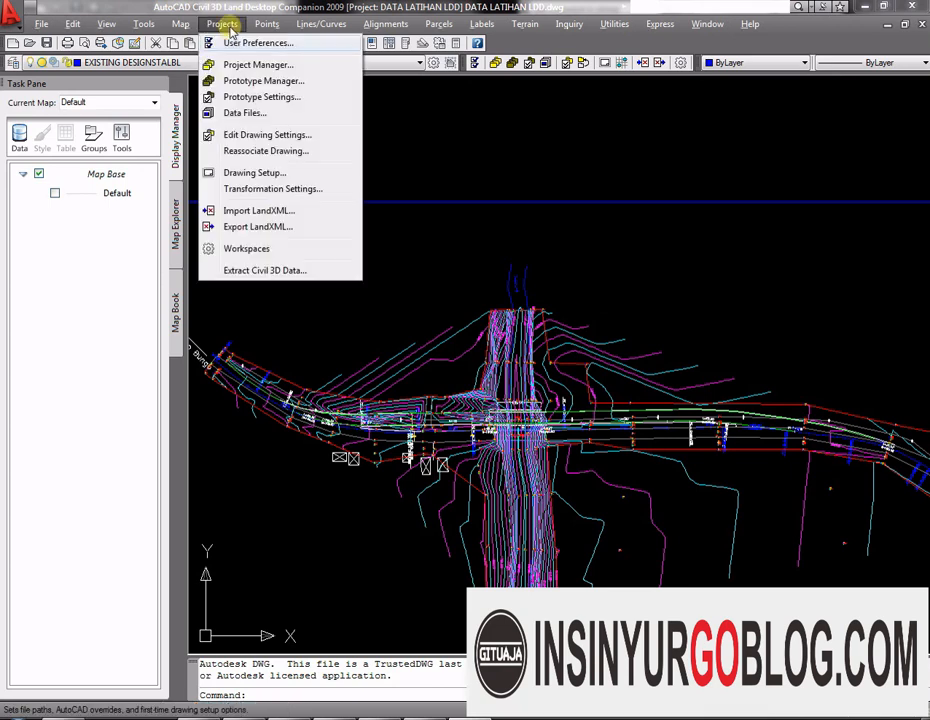
left_click(232, 214)
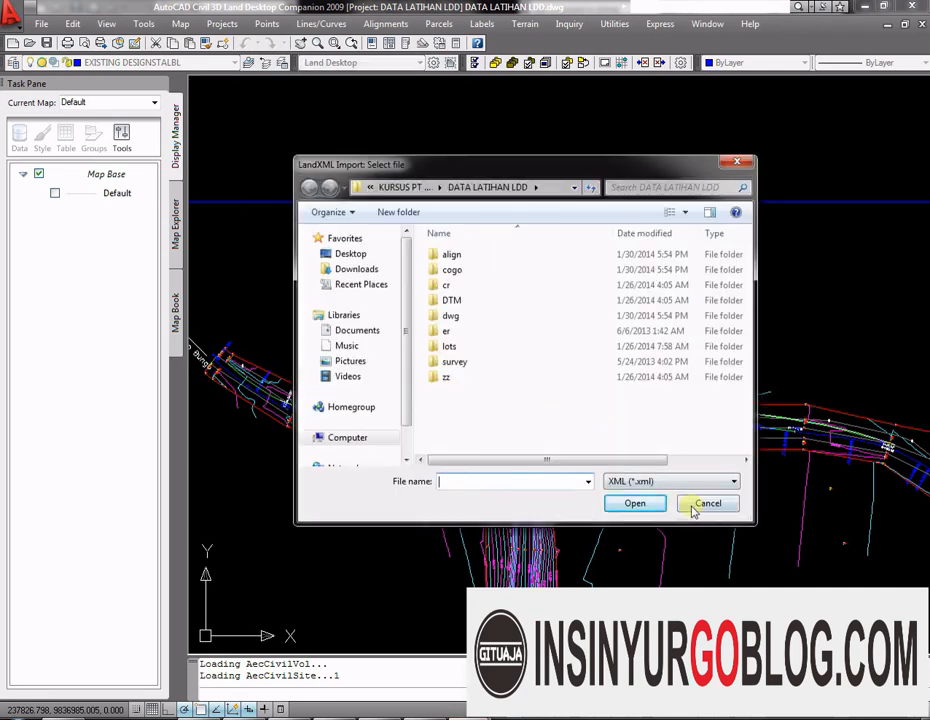
left_click(704, 506)
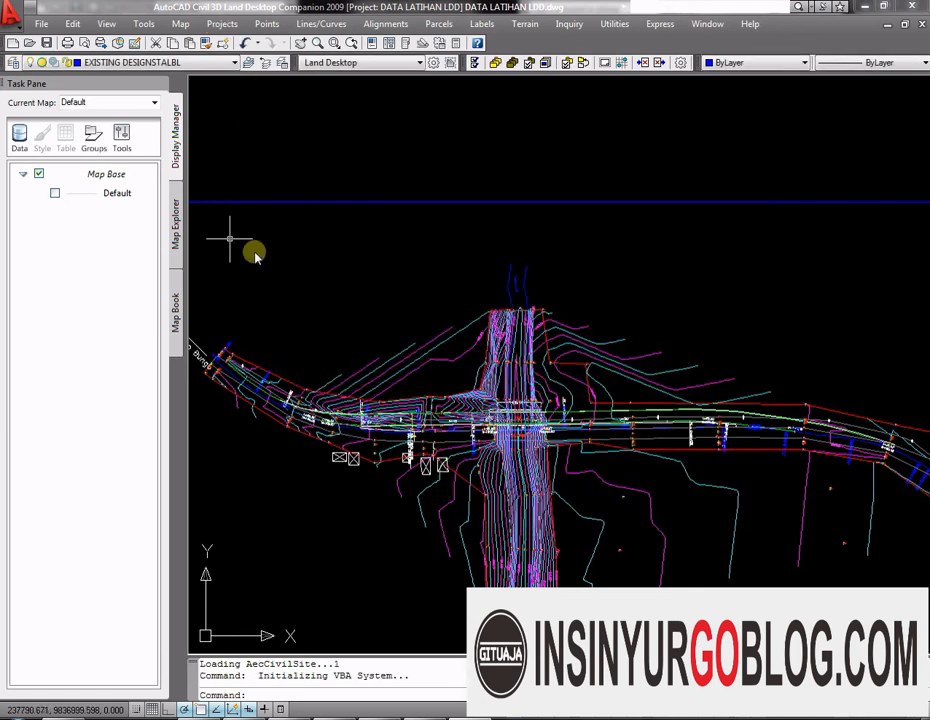
Step: Set up a LandXML export of the project's points only, excluding surfaces and alignments and turning off point references for surfaces
left_click(222, 24)
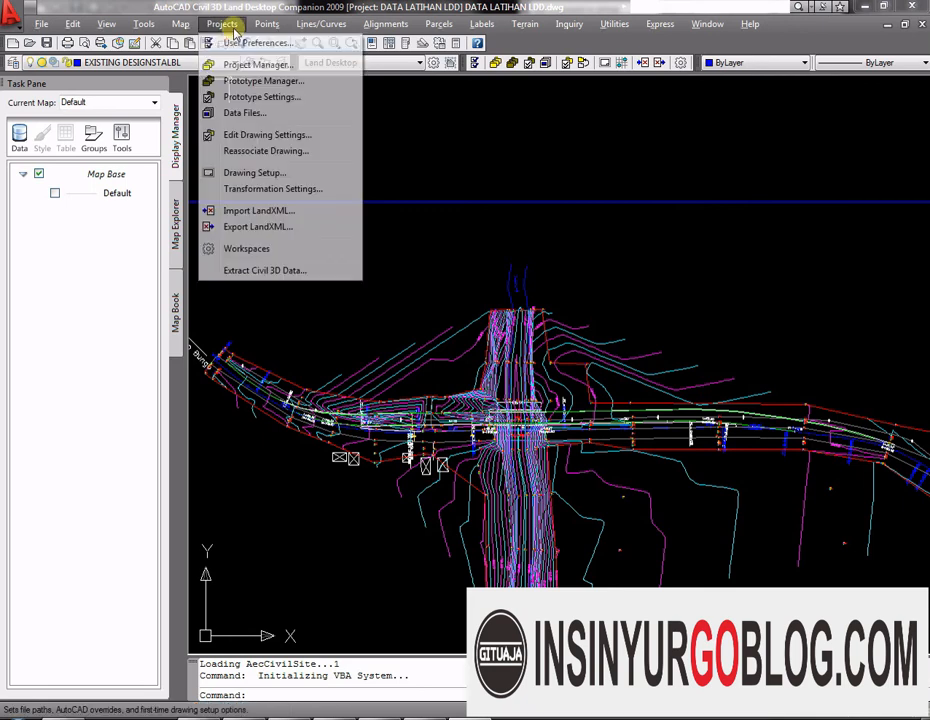
left_click(226, 227)
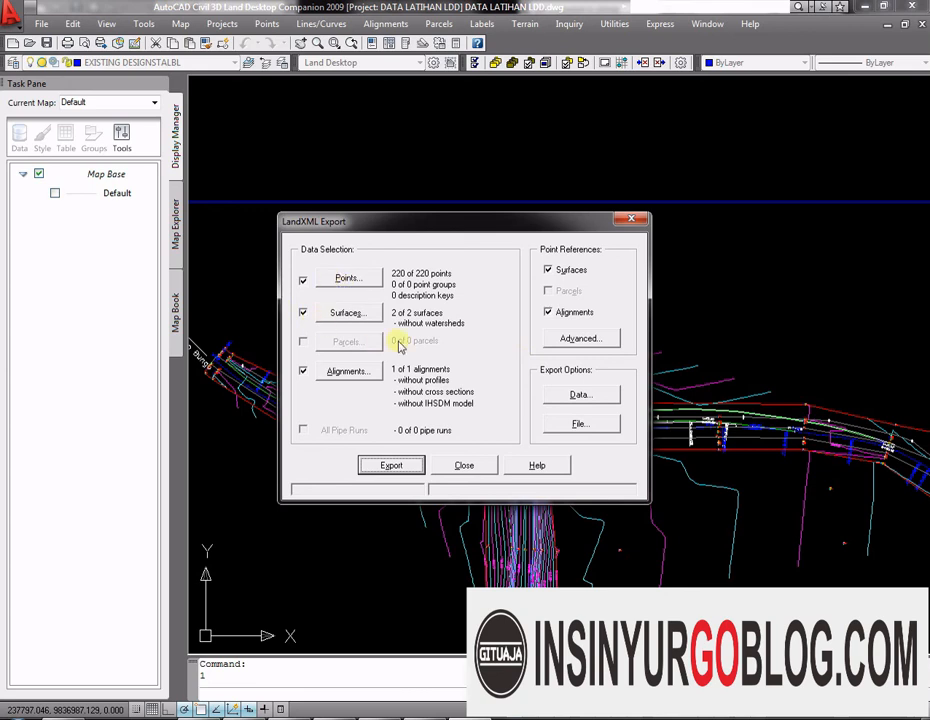
left_click(303, 314)
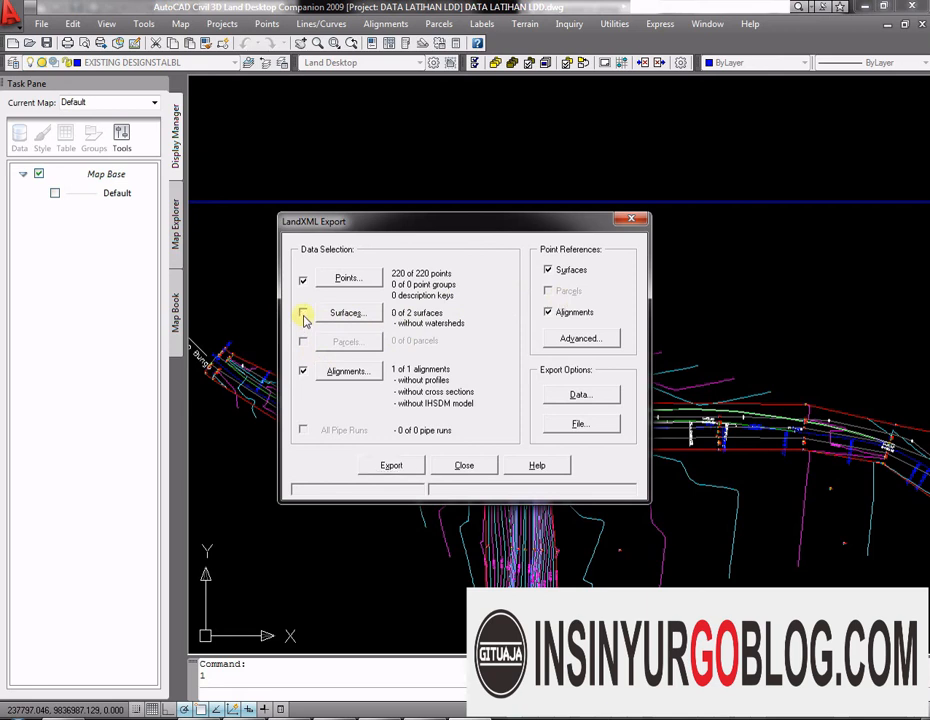
left_click(303, 370)
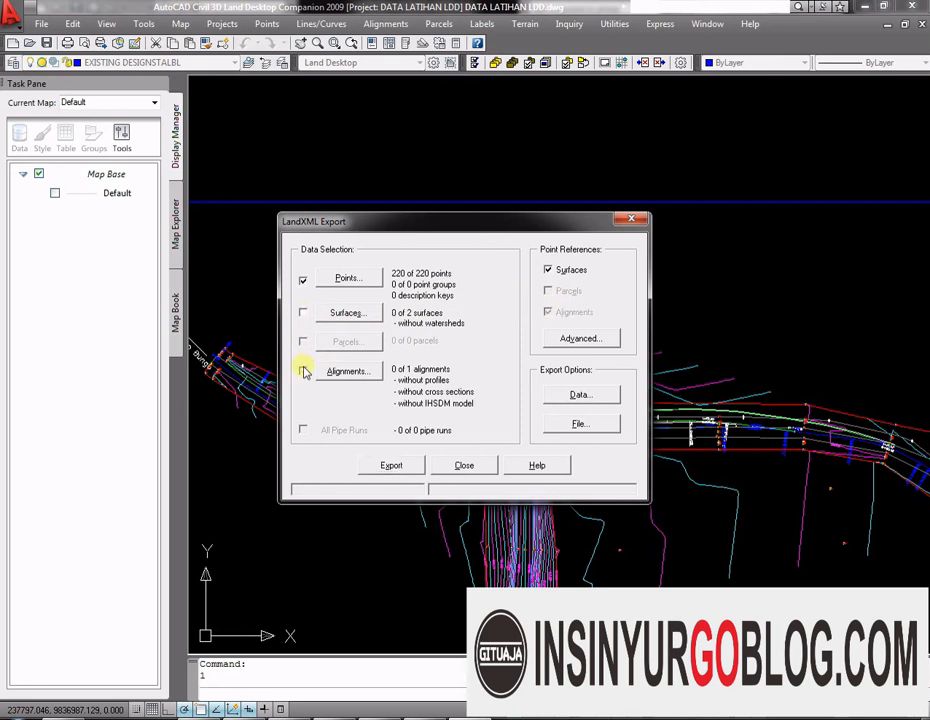
left_click(548, 270)
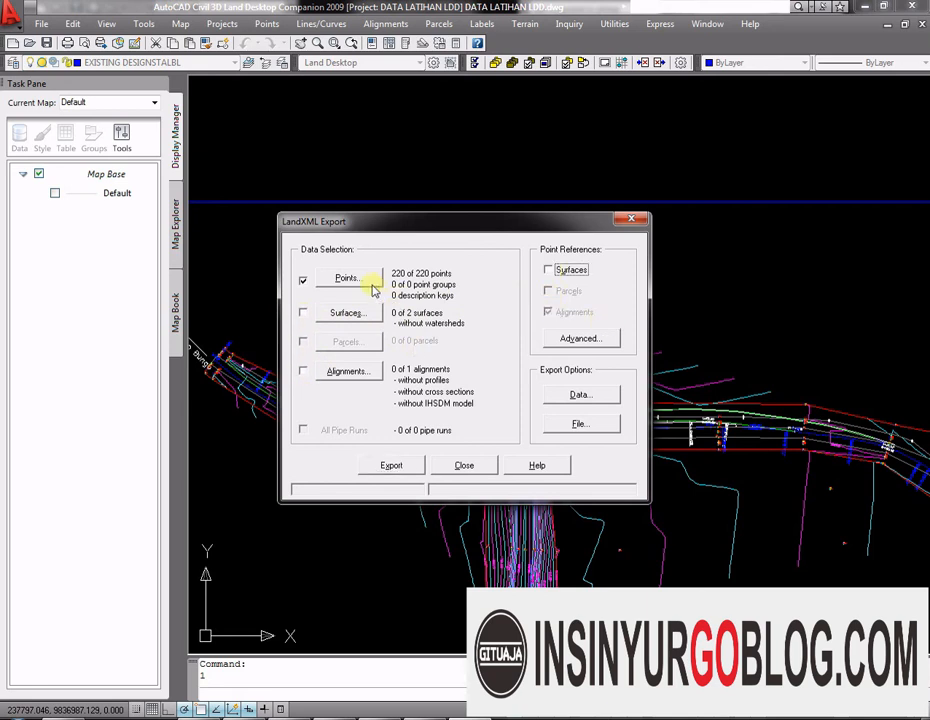
Step: Export the points to the Documents library as the XML file DATA LATIHAN LDD and close the LandXML export
left_click(417, 466)
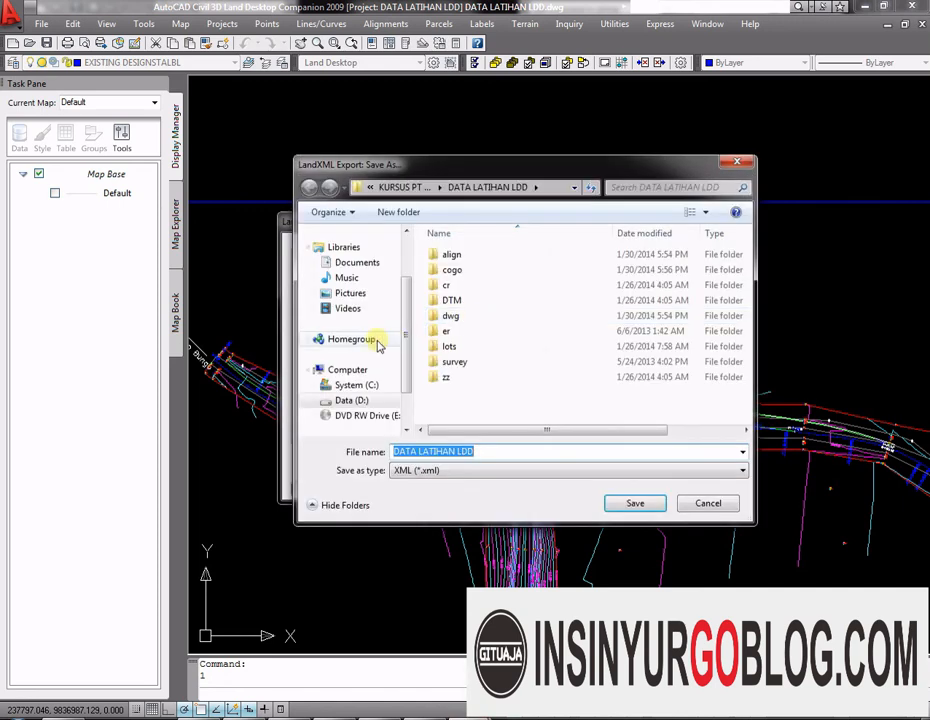
left_click(354, 265)
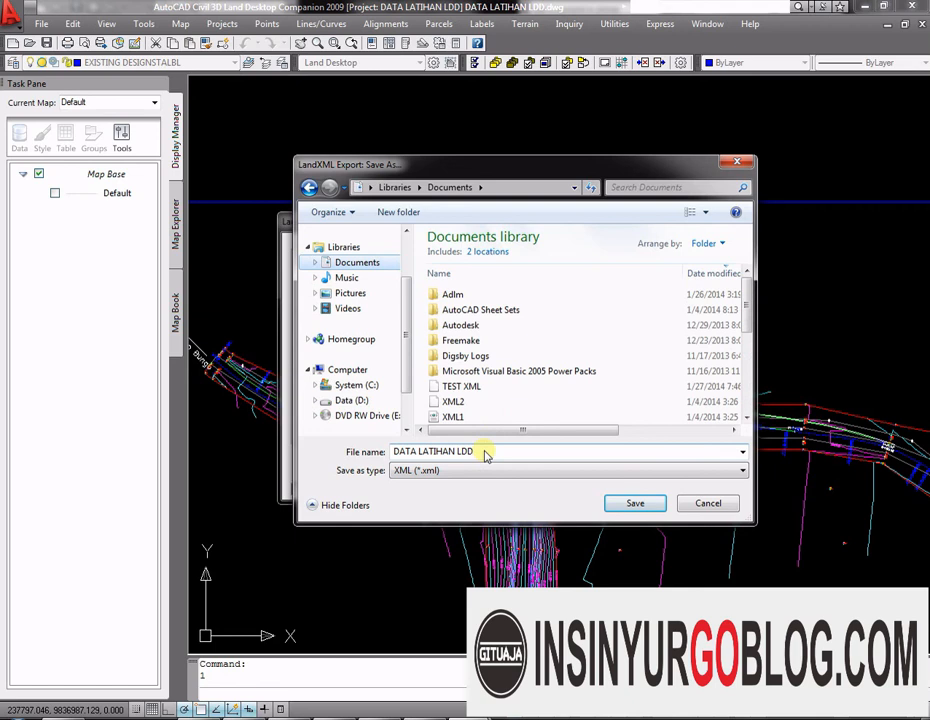
left_click(634, 504)
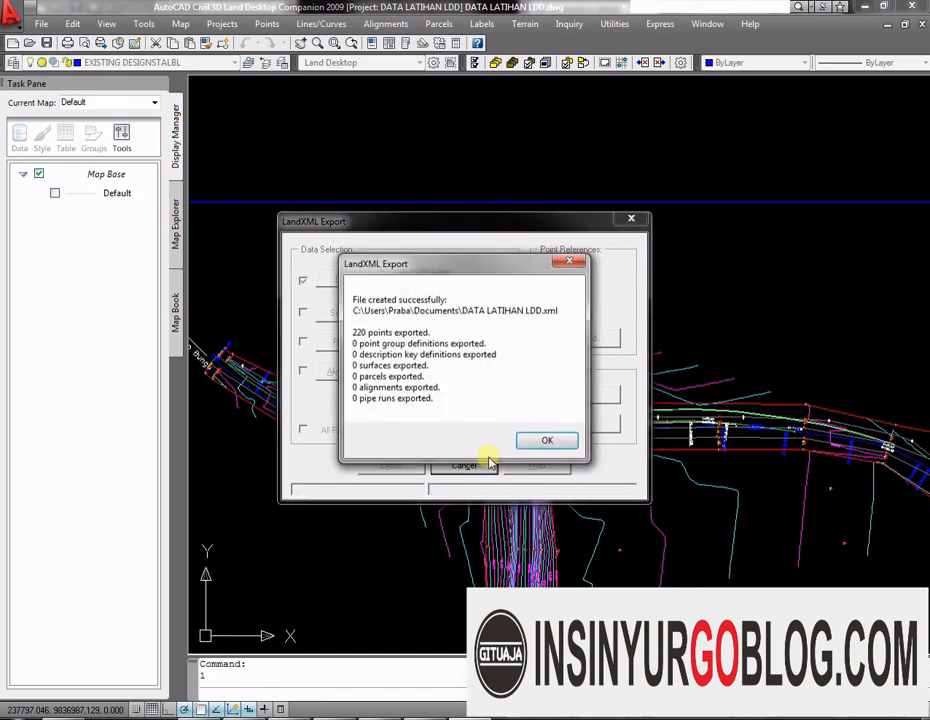
left_click(547, 440)
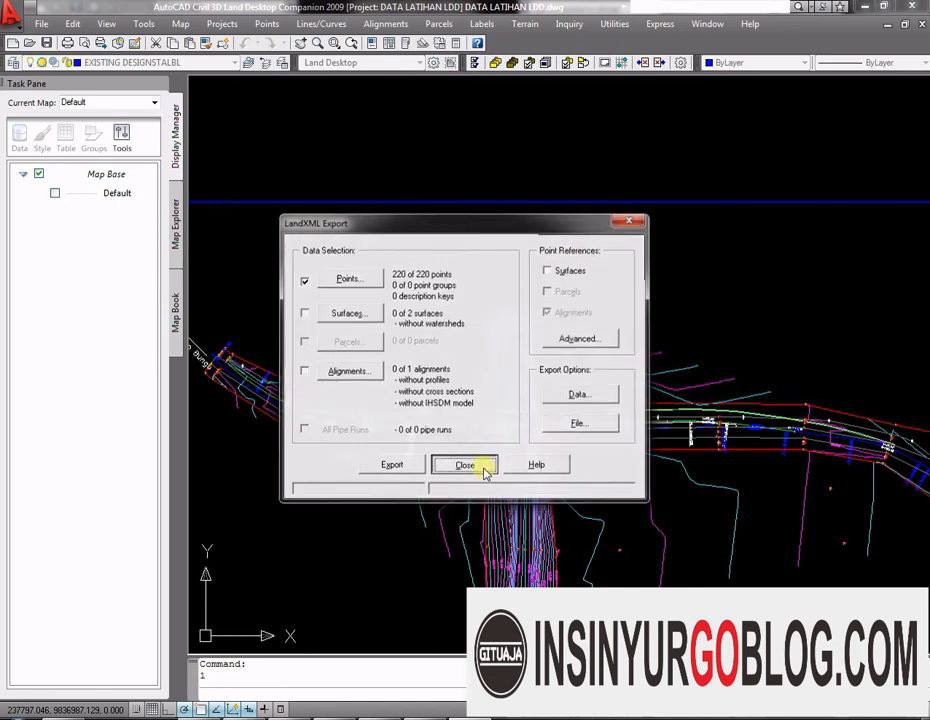
left_click(490, 468)
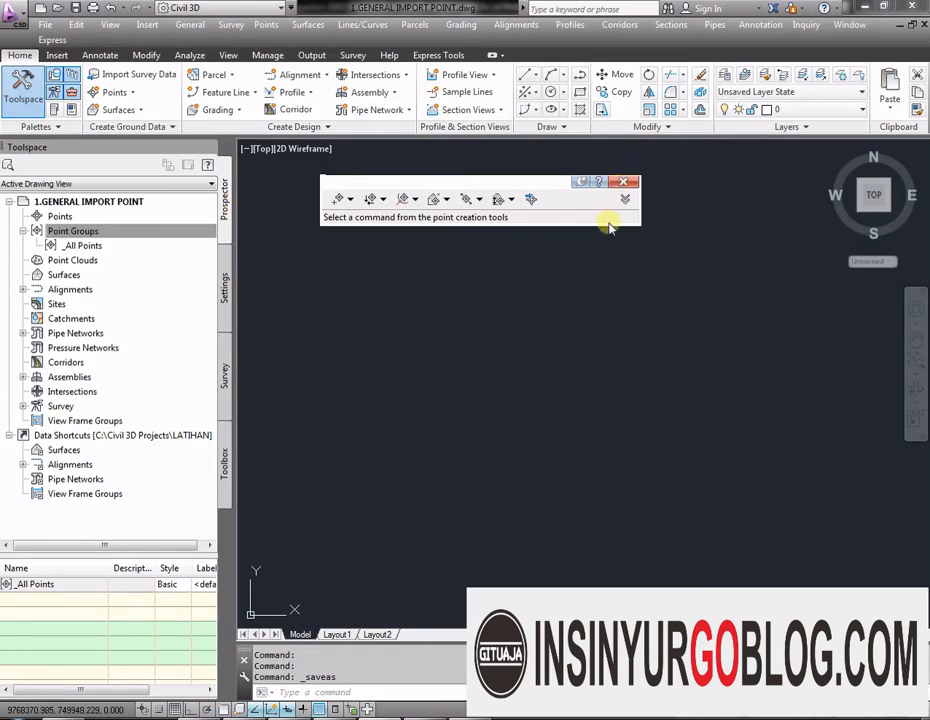
Step: Switch to Civil 3D, close the point creation tools and import the LandXML file DATA LATIHAN LDD from My Documents with all its data included
left_click(623, 182)
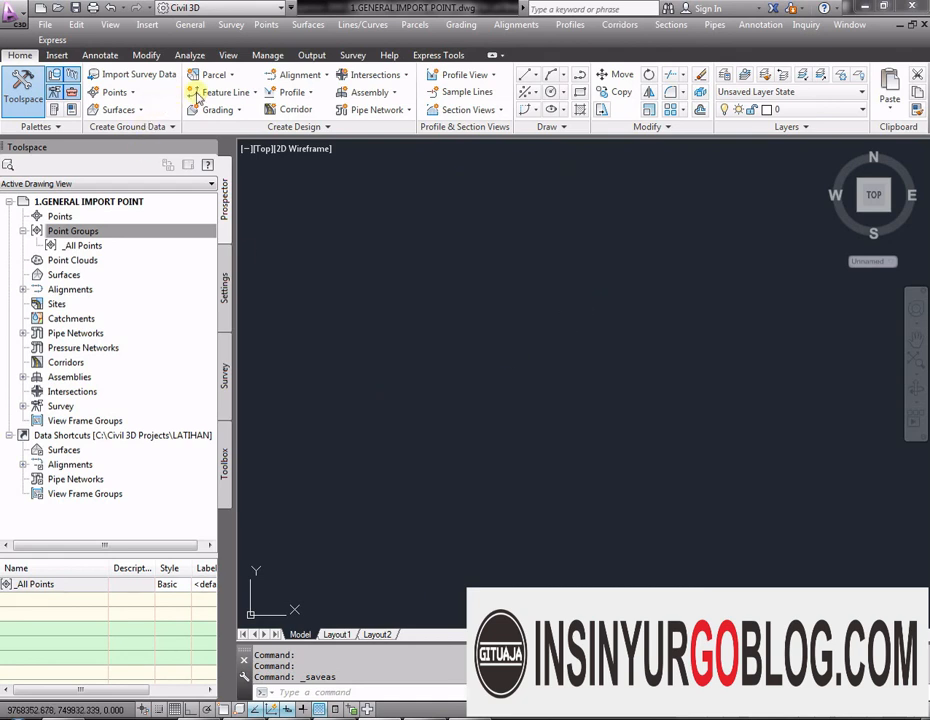
left_click(45, 22)
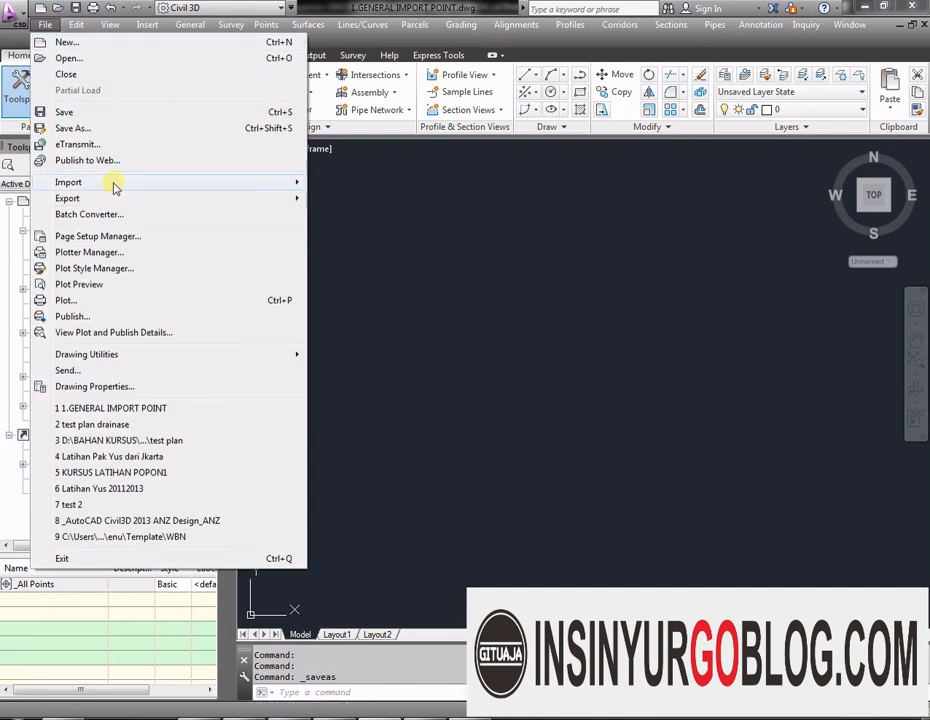
mouse_move(118, 183)
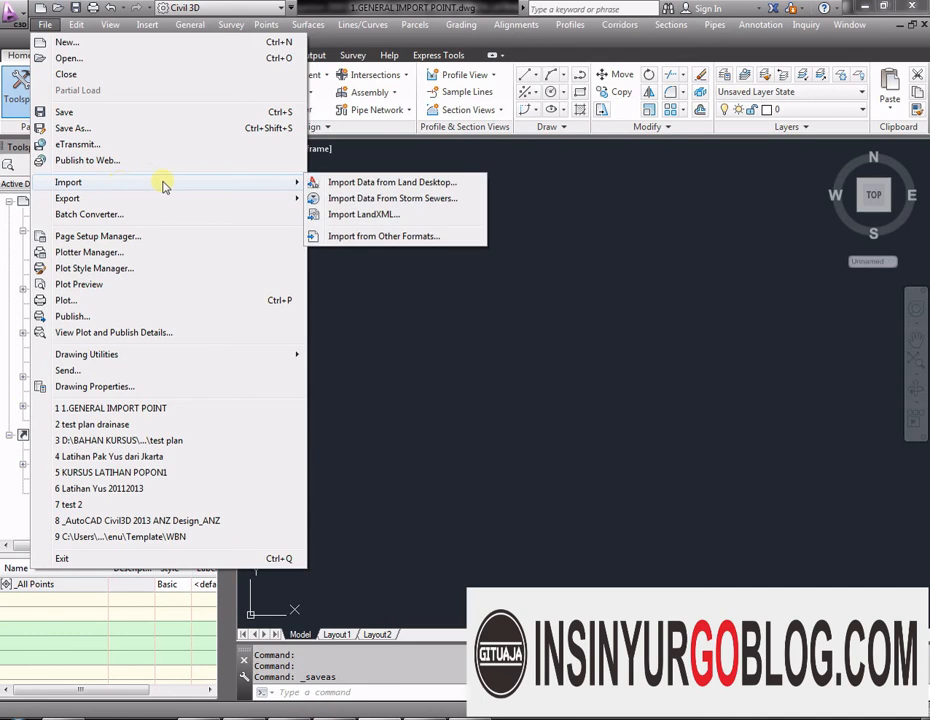
left_click(370, 216)
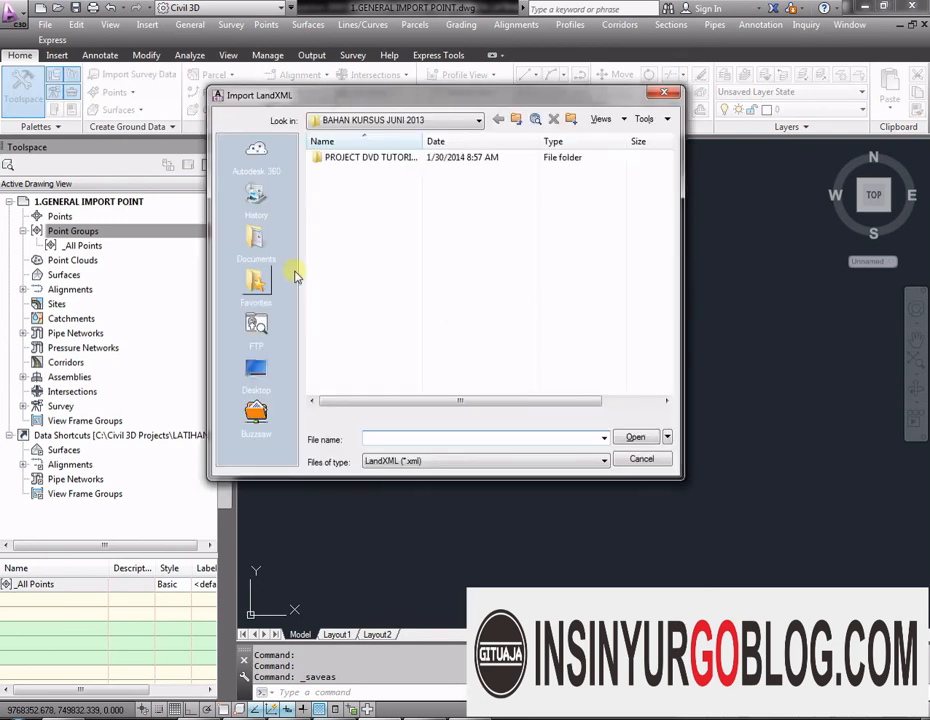
left_click(256, 240)
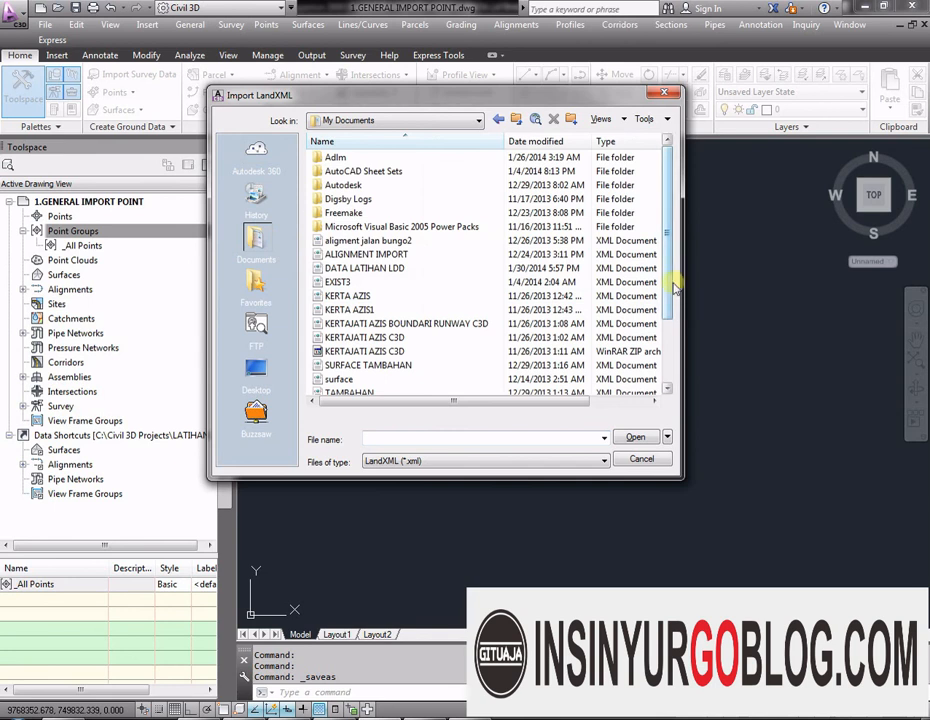
left_click(392, 268)
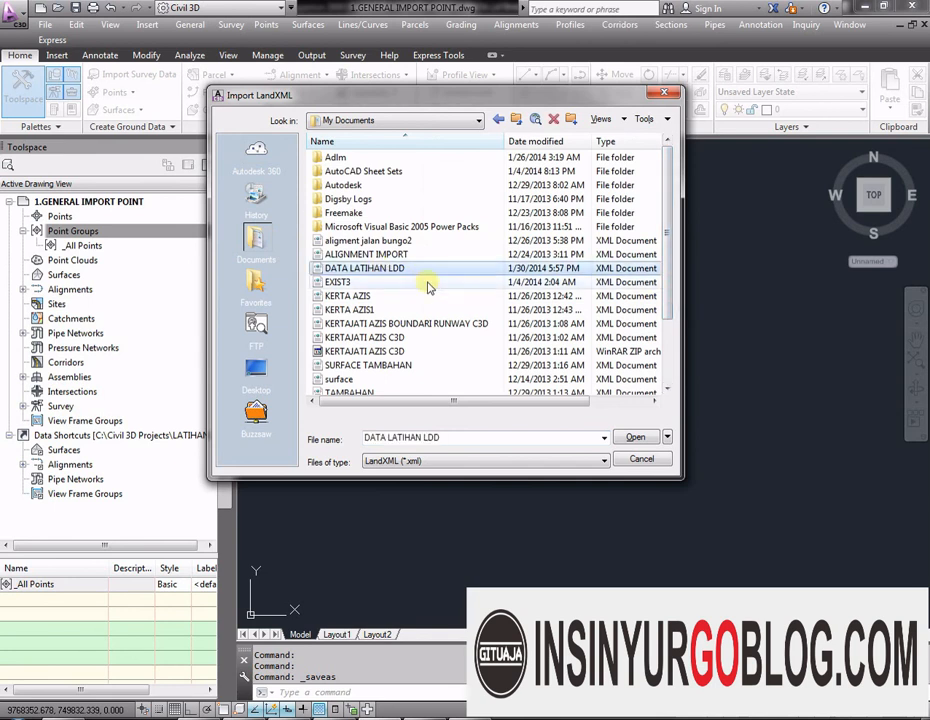
left_click(633, 437)
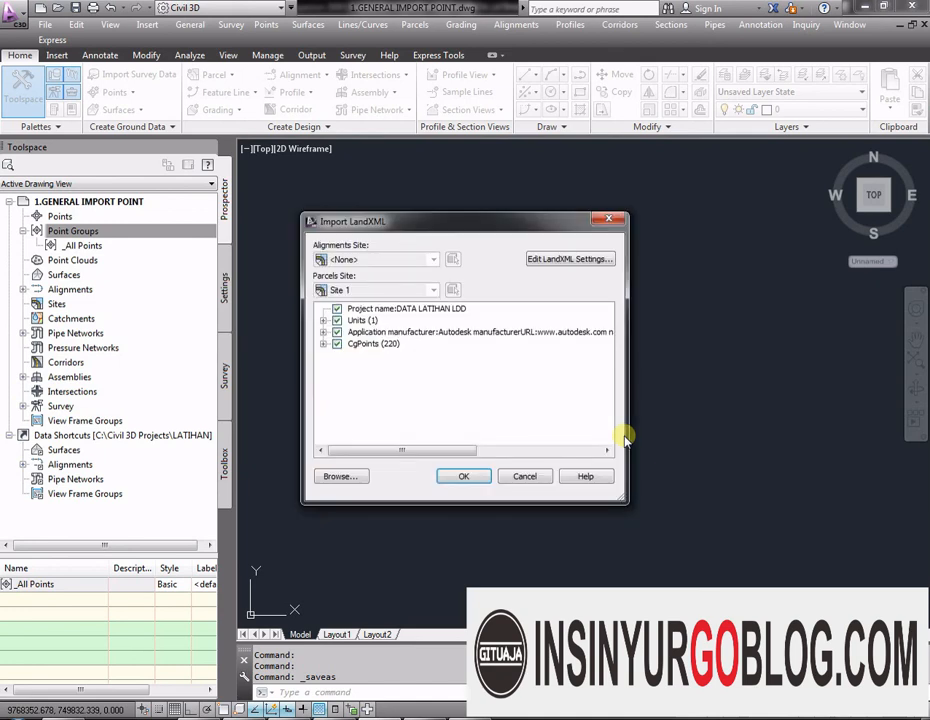
left_click(453, 477)
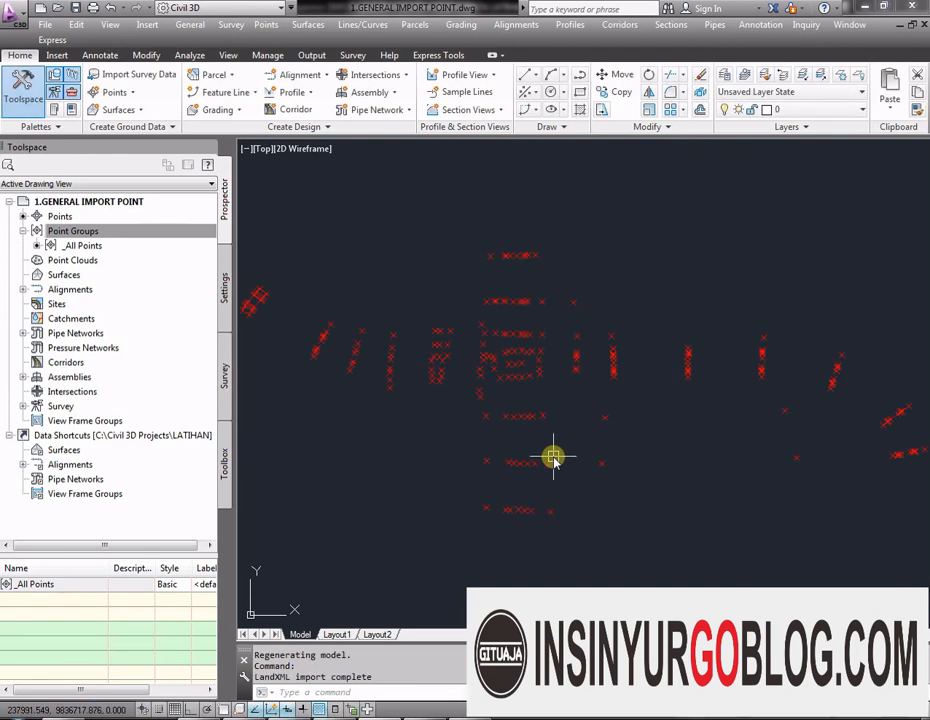
Step: Set the point label style of the _All Points group to Elevation and Description through one of the imported points
scroll(594, 322, "down", 2)
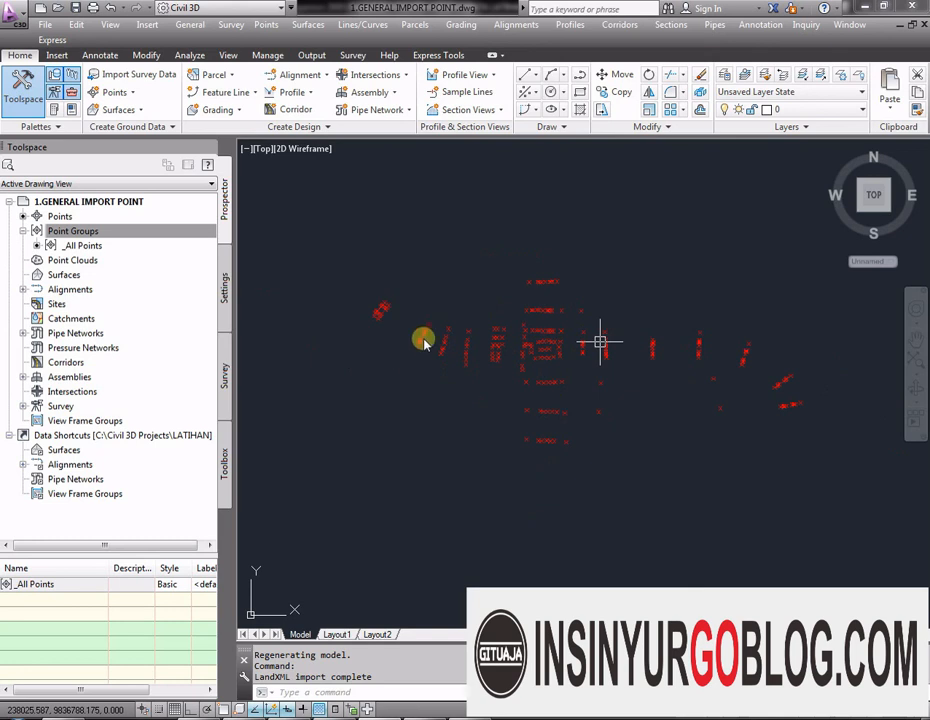
scroll(424, 340, "up", 5)
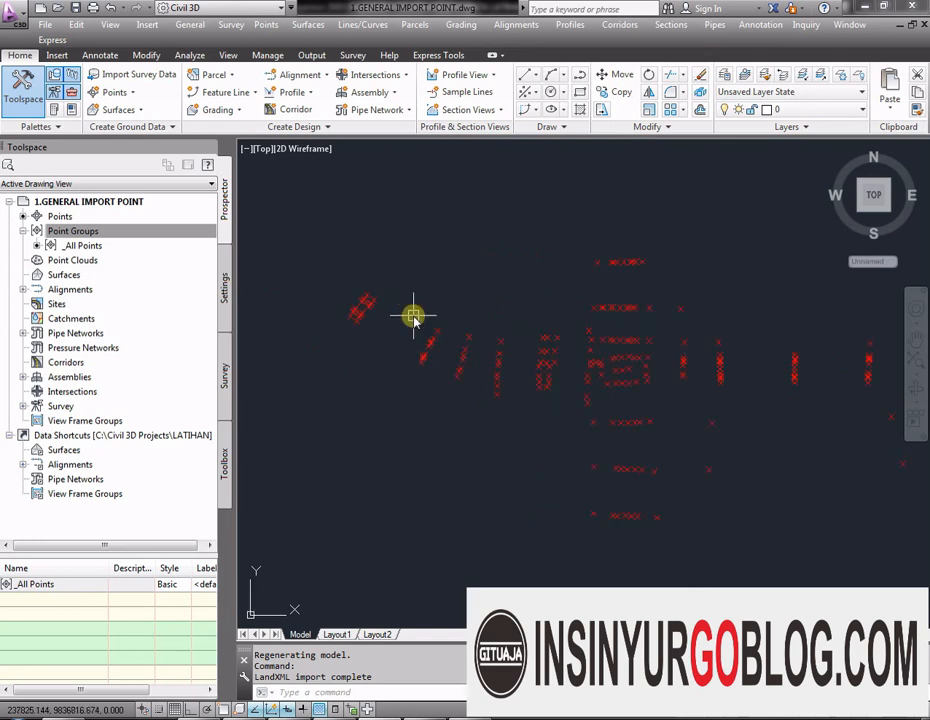
scroll(434, 399, "down", 4)
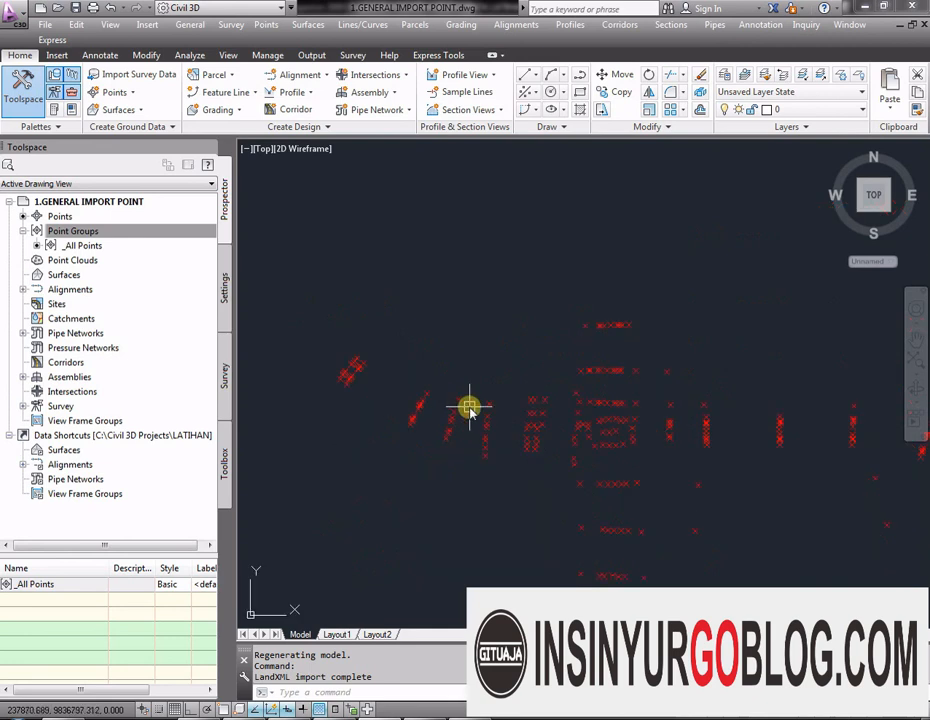
scroll(461, 394, "up", 4)
left_click(416, 408)
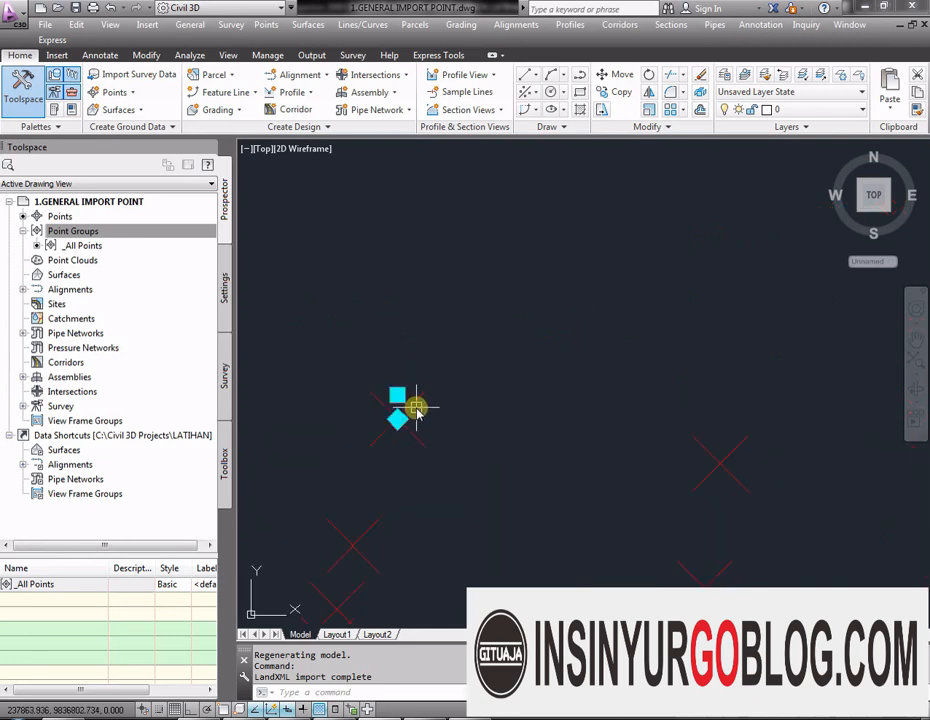
right_click(416, 408)
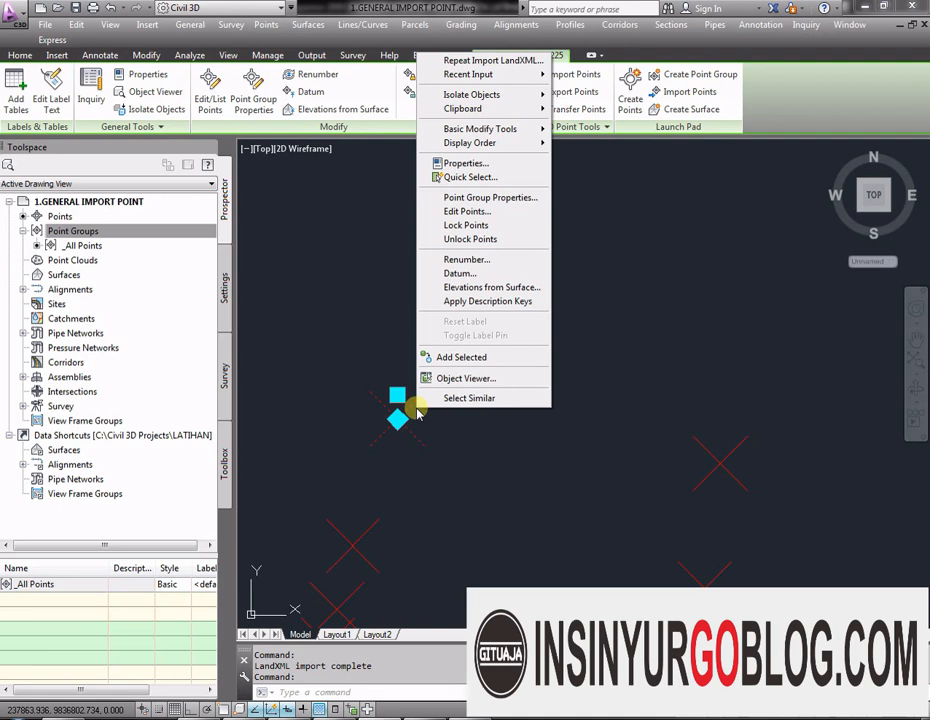
left_click(490, 201)
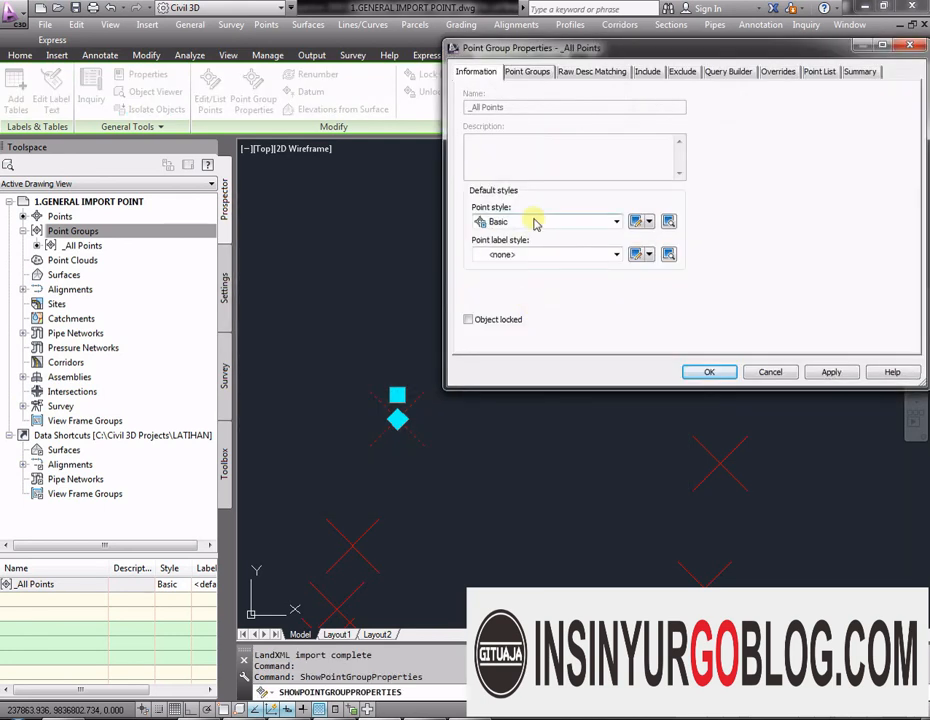
left_click(540, 252)
left_click(536, 291)
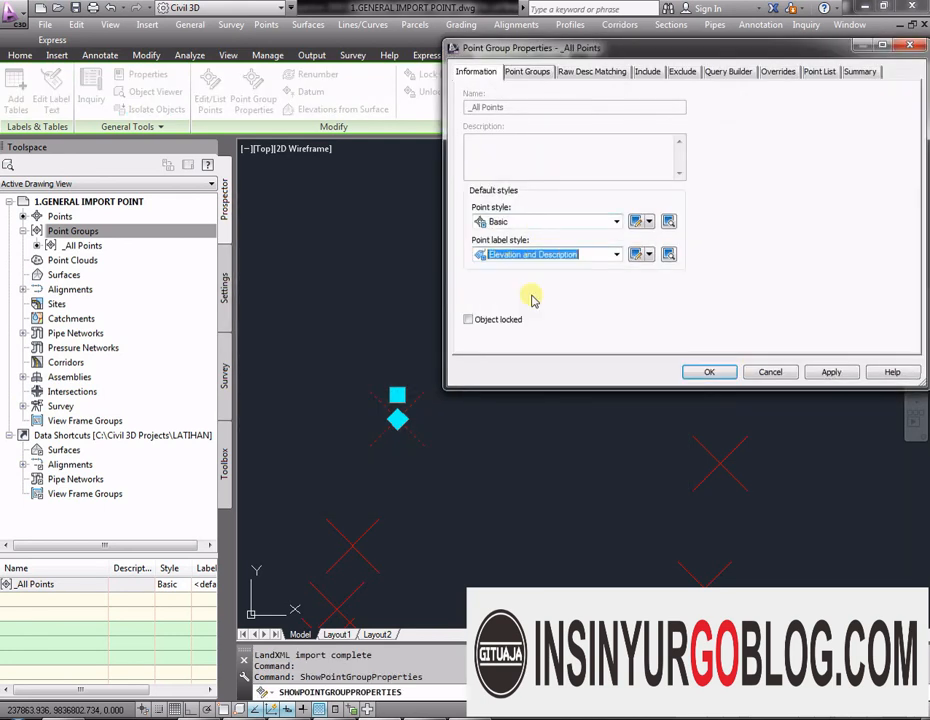
left_click(707, 371)
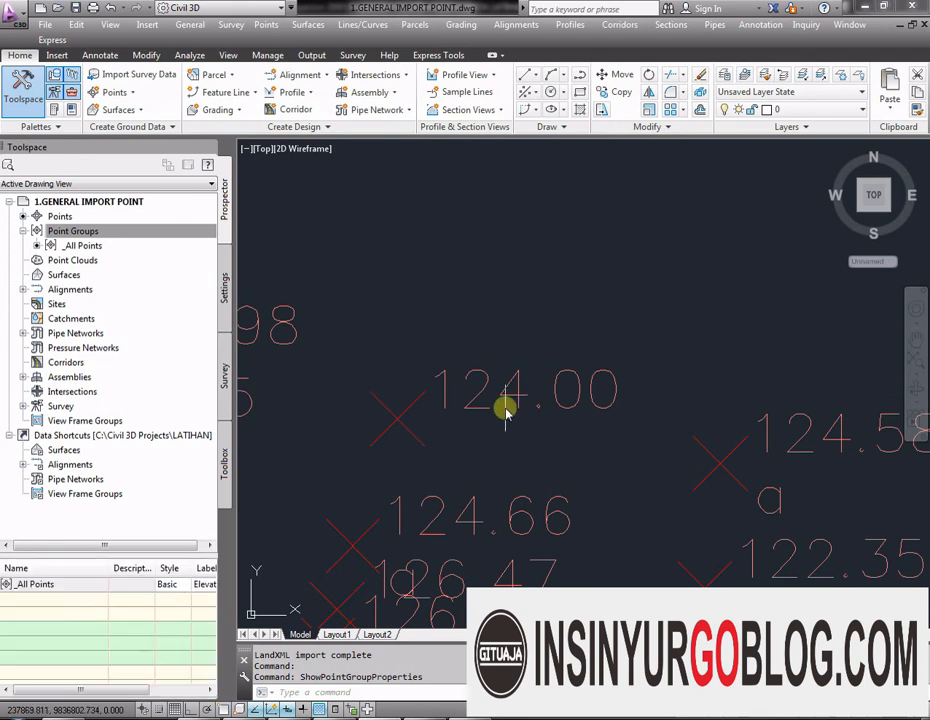
Step: Examine the elevation and description labels of the imported points, both close up and across the whole drawing
scroll(507, 412, "down", 5)
scroll(515, 336, "down", 2)
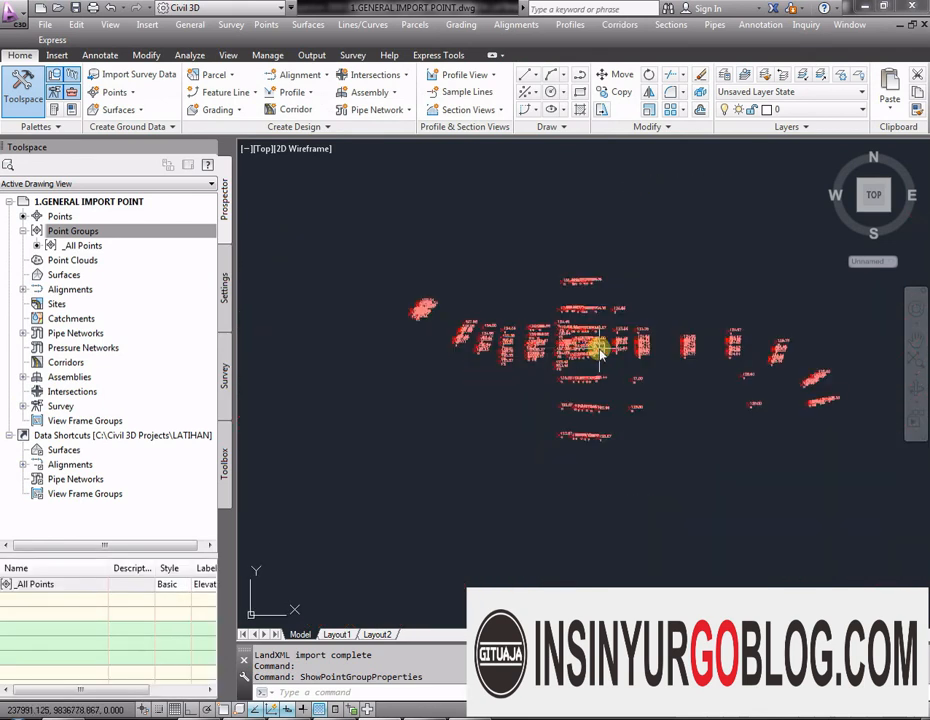
mouse_move(600, 352)
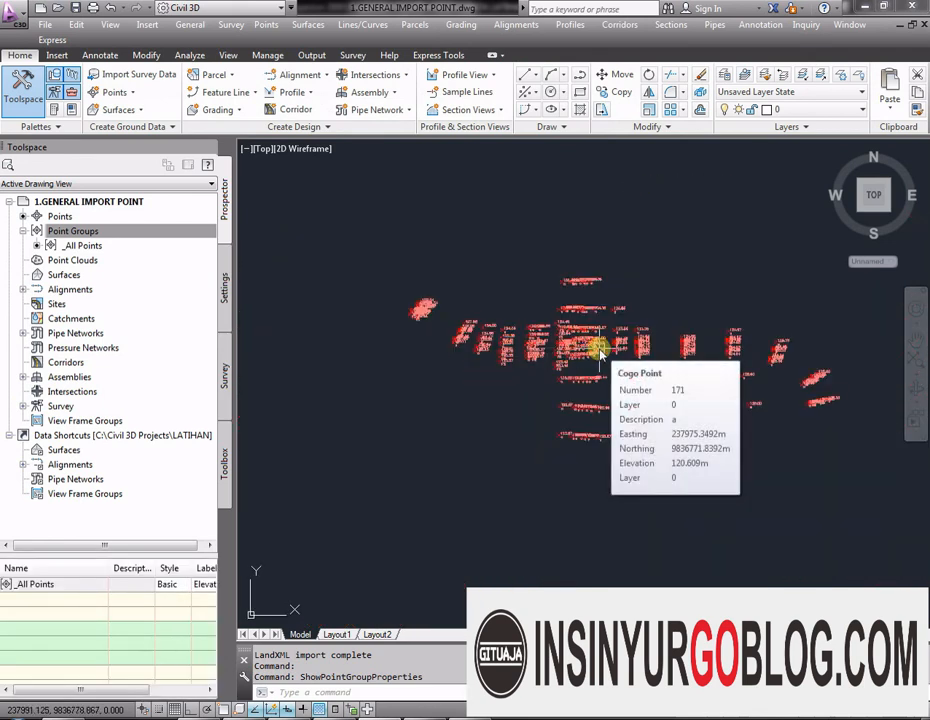
scroll(649, 318, "up", 4)
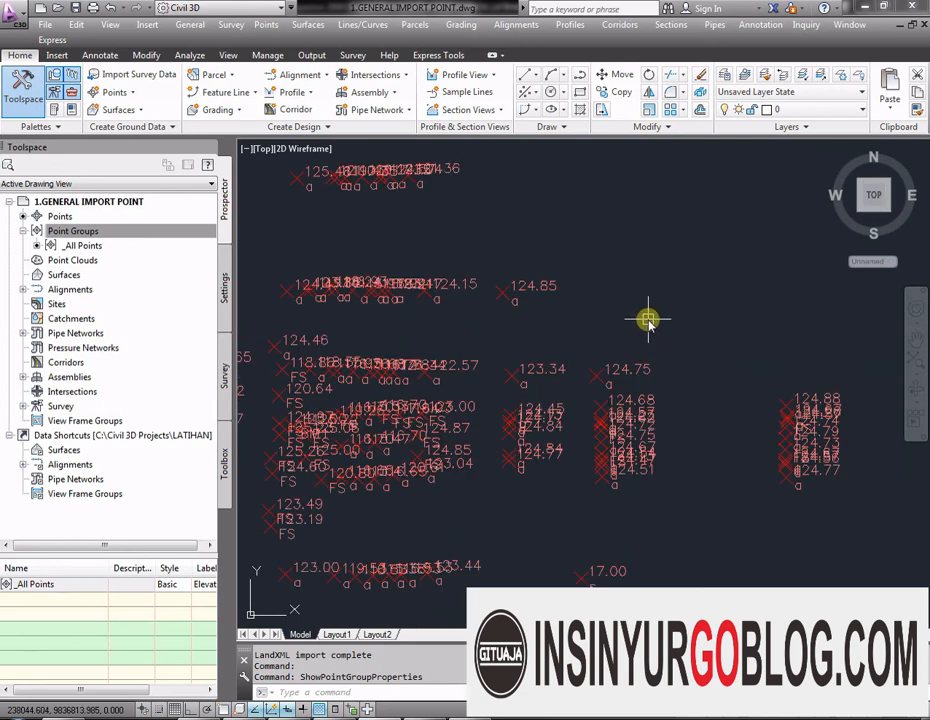
scroll(690, 345, "down", 4)
mouse_move(724, 368)
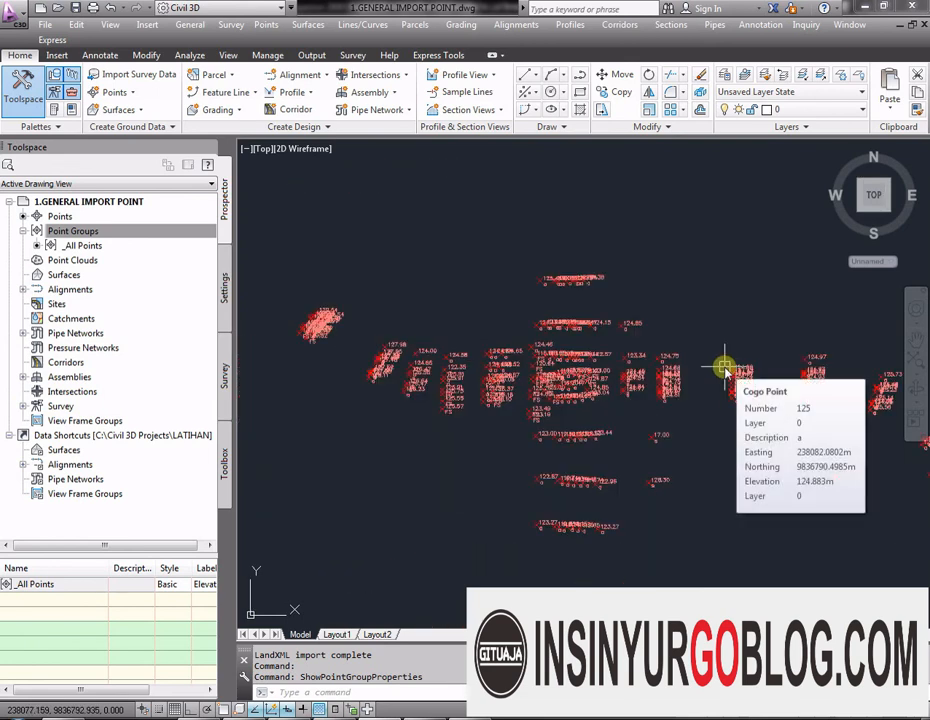